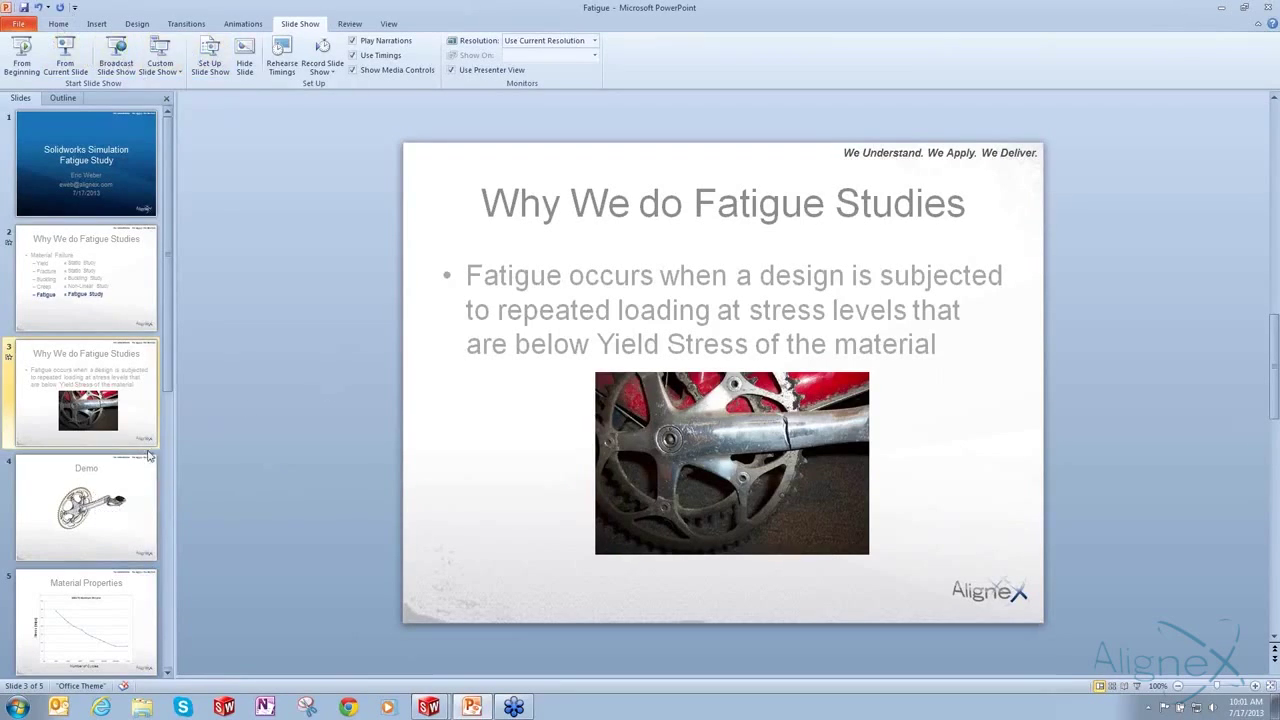
# - Show slide 4, 'Demo', with the bike crank and pedal model
pyautogui.click(97, 512)
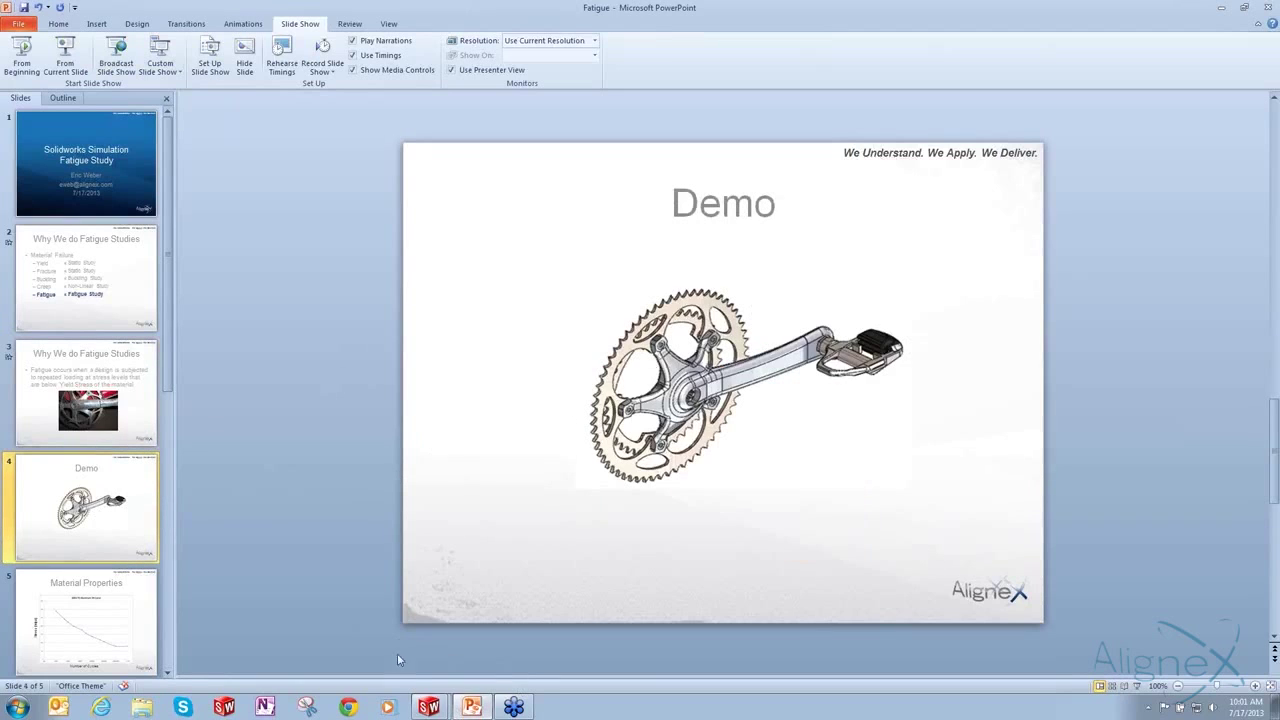
# - In SolidWorks, orbit and zoom the crank_design1 assembly to inspect it from several sides
pyautogui.hotkey('alt', 'Tab')
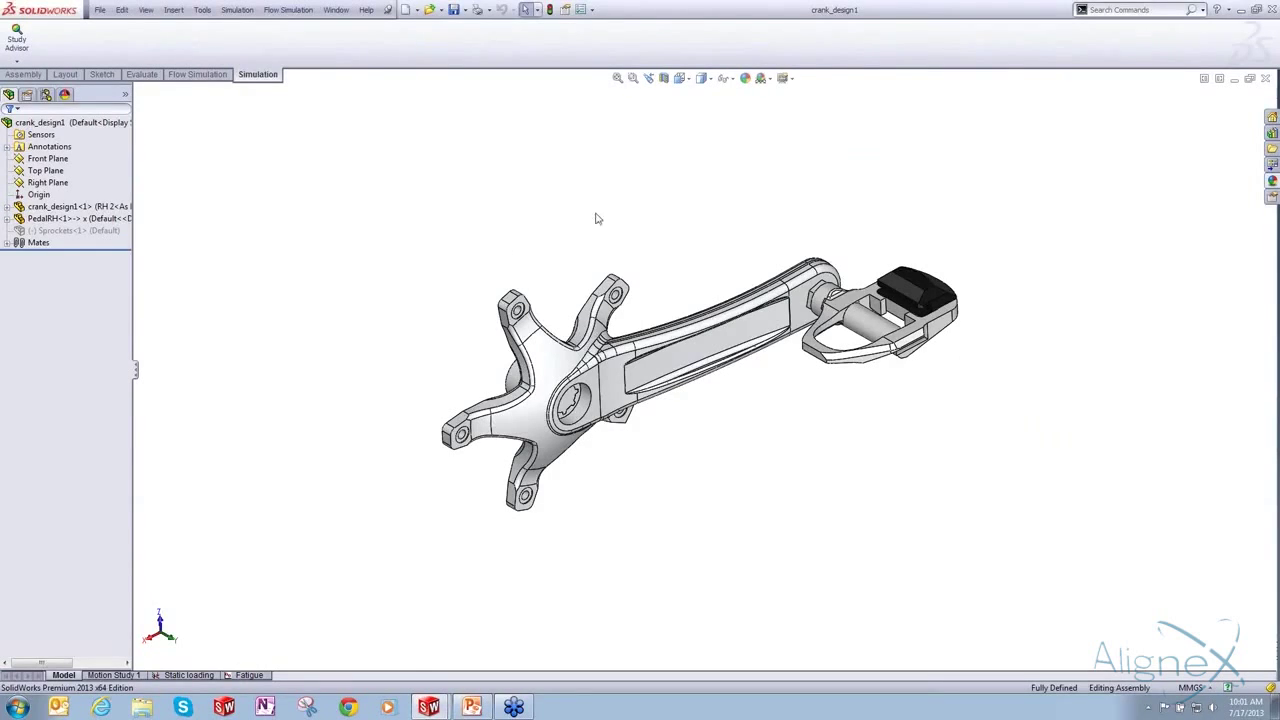
pyautogui.moveTo(651, 414)
pyautogui.mouseDown(button='middle')
pyautogui.moveTo(705, 502)
pyautogui.moveTo(830, 532)
pyautogui.mouseUp(button='middle')
pyautogui.scroll(-3, 800, 330)
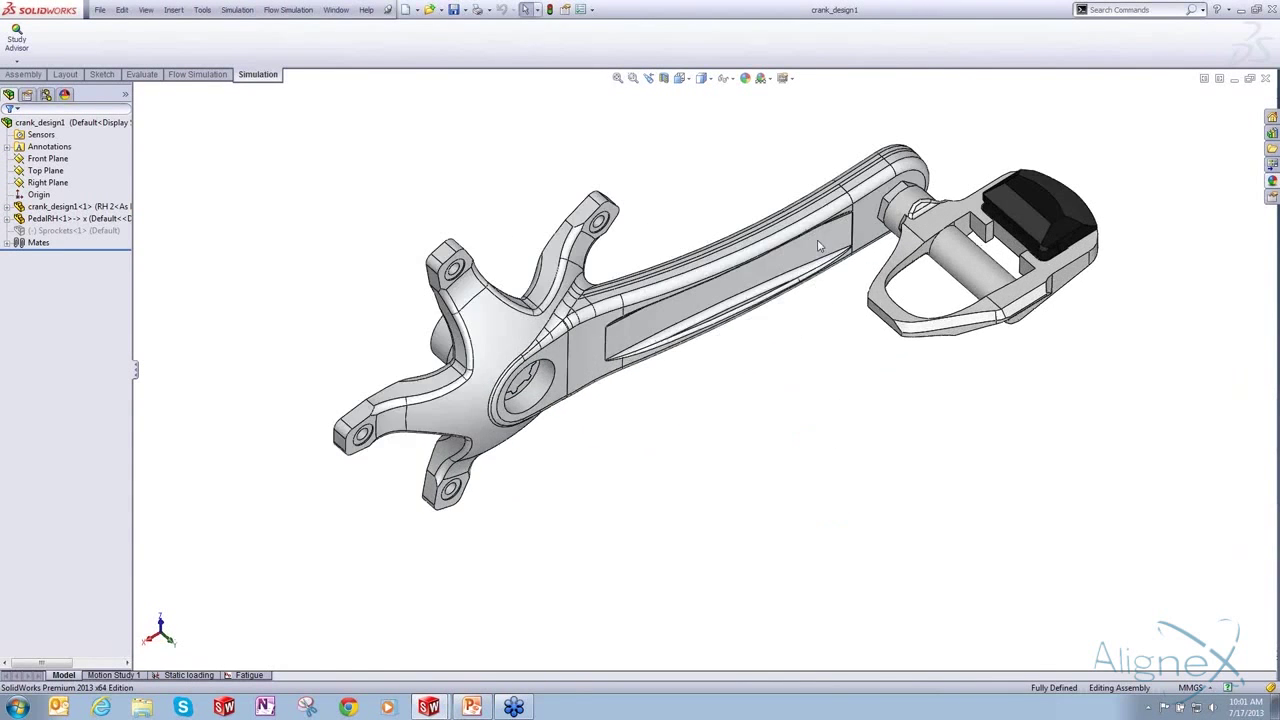
pyautogui.scroll(-3, 808, 300)
pyautogui.moveTo(808, 300); pyautogui.dragTo(771, 249, button='middle')
pyautogui.click(595, 283)
pyautogui.moveTo(543, 289); pyautogui.dragTo(543, 556, button='middle')
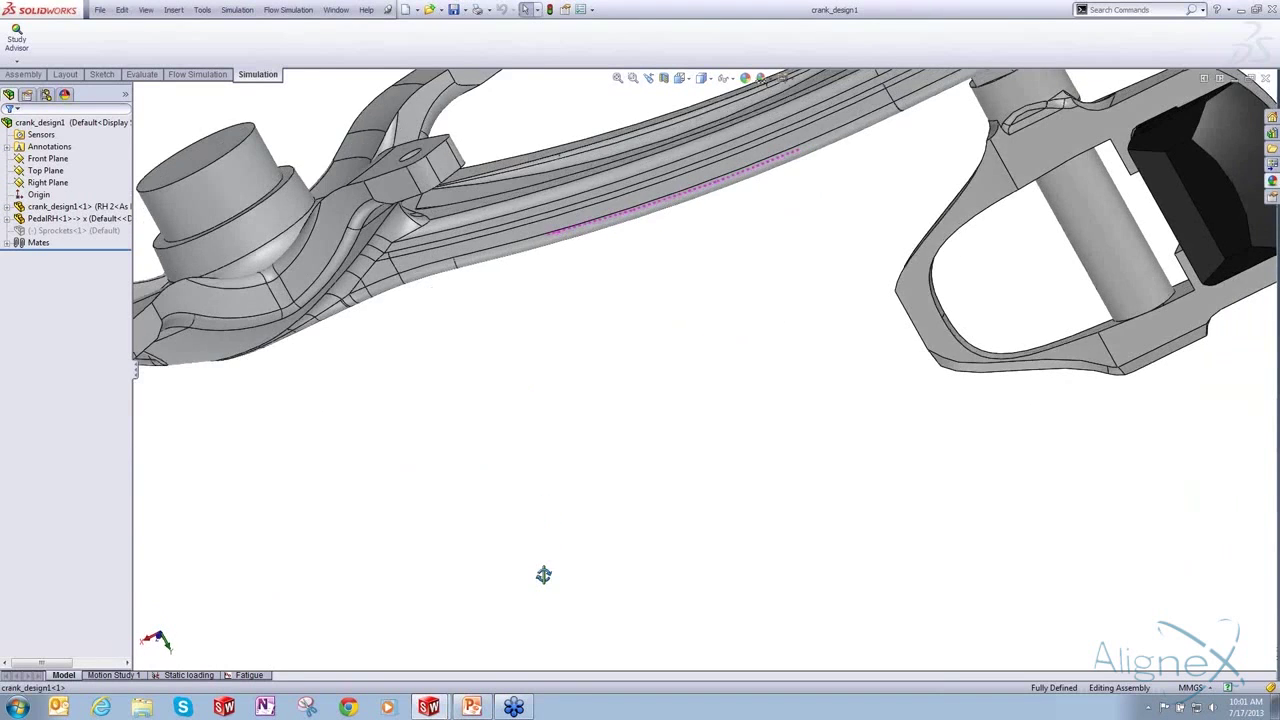
pyautogui.moveTo(543, 574)
pyautogui.mouseDown(button='middle')
pyautogui.moveTo(638, 547)
pyautogui.moveTo(620, 580)
pyautogui.mouseUp(button='middle')
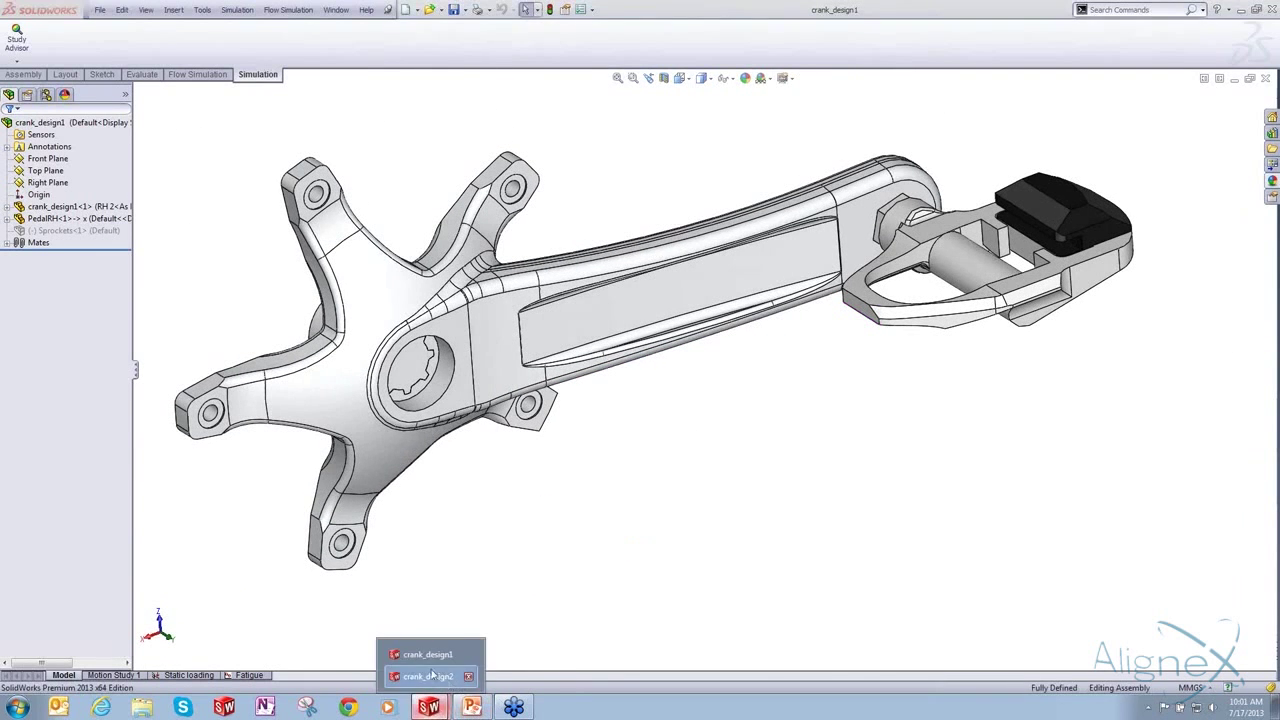
# - Bring up crank_design2, orbit it, and snap it to a straight-on standard view
pyautogui.click(430, 676)
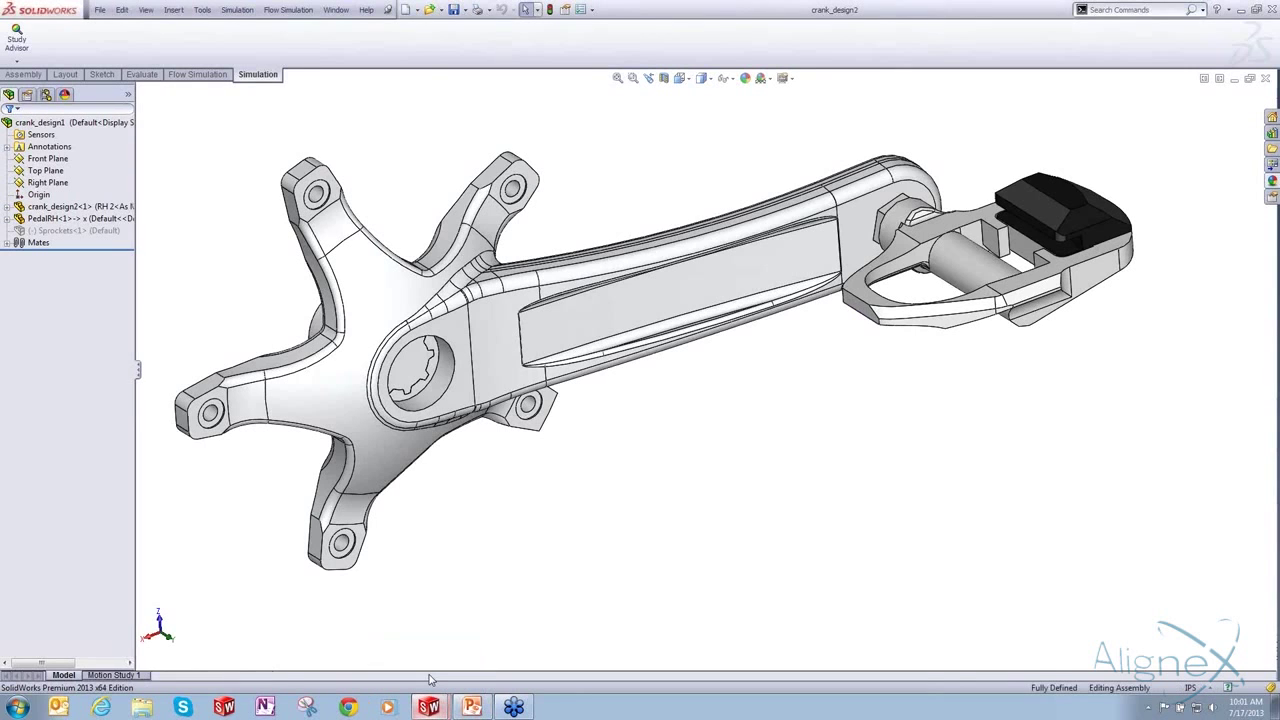
pyautogui.scroll(-2, 750, 360)
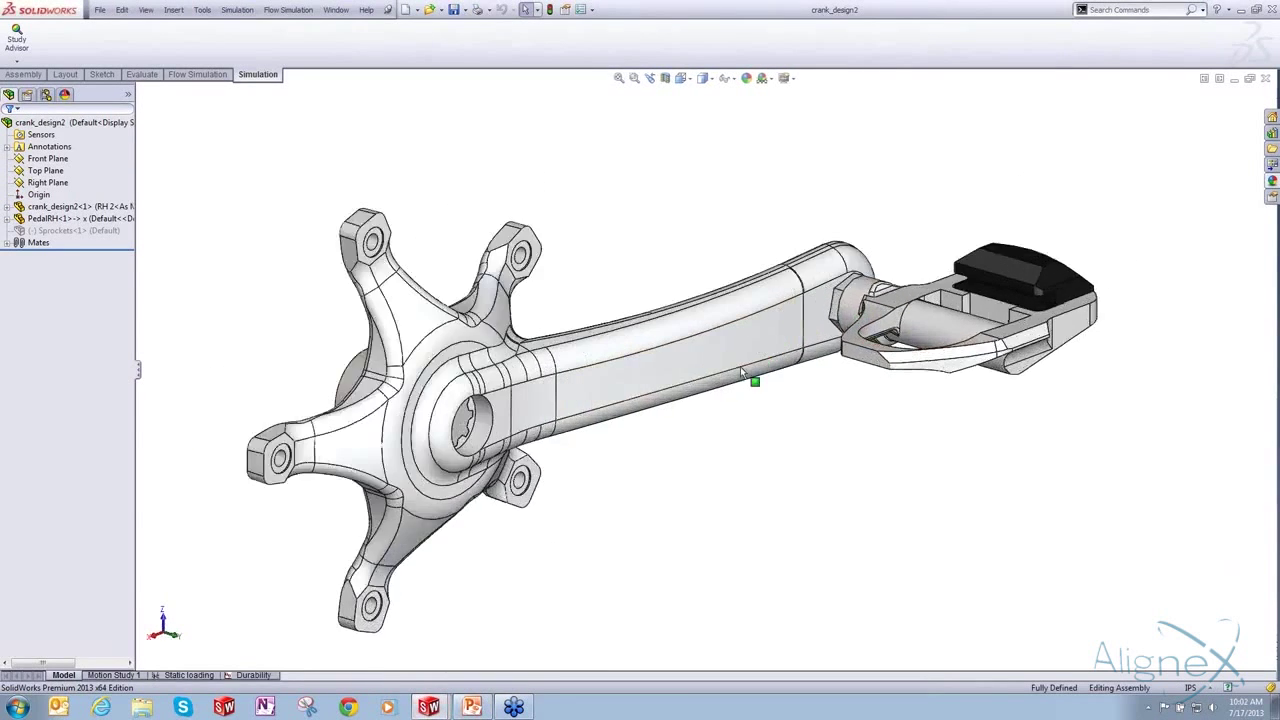
pyautogui.scroll(-2, 686, 385)
pyautogui.scroll(-2, 641, 312)
pyautogui.moveTo(641, 312)
pyautogui.mouseDown(button='middle')
pyautogui.moveTo(634, 366)
pyautogui.moveTo(680, 457)
pyautogui.moveTo(697, 359)
pyautogui.mouseUp(button='middle')
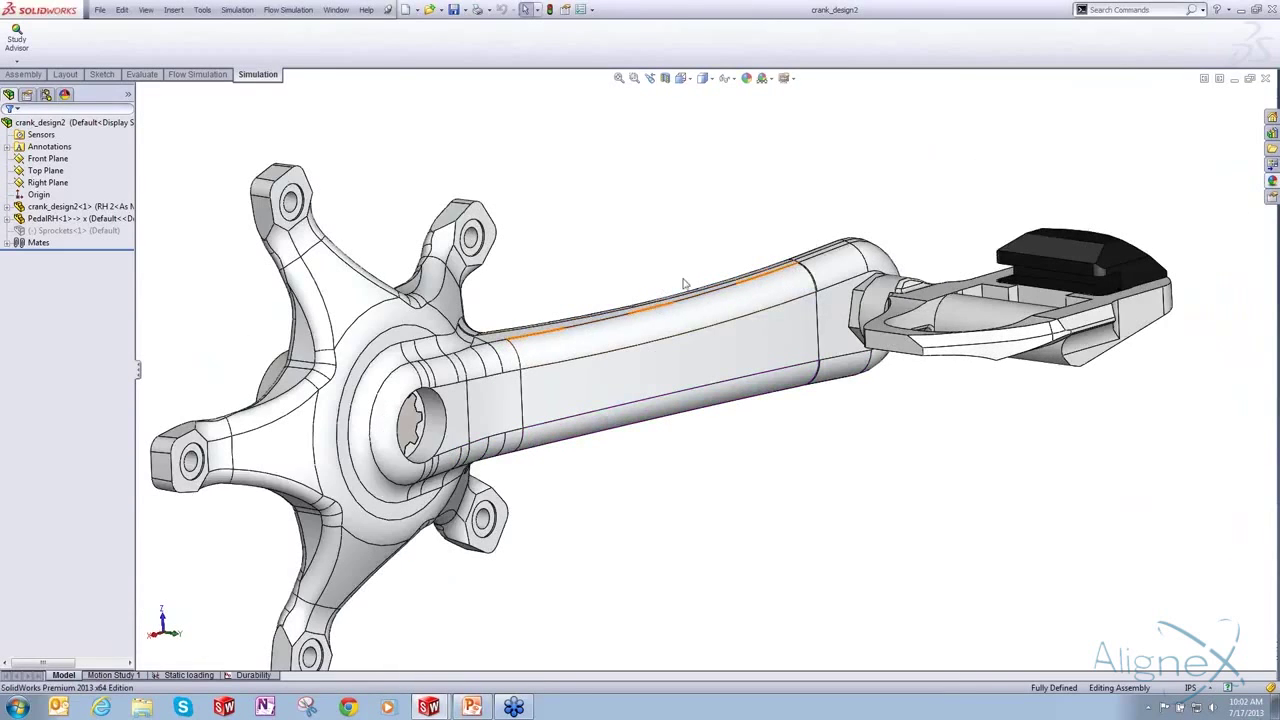
pyautogui.moveTo(557, 329); pyautogui.dragTo(551, 363, button='middle')
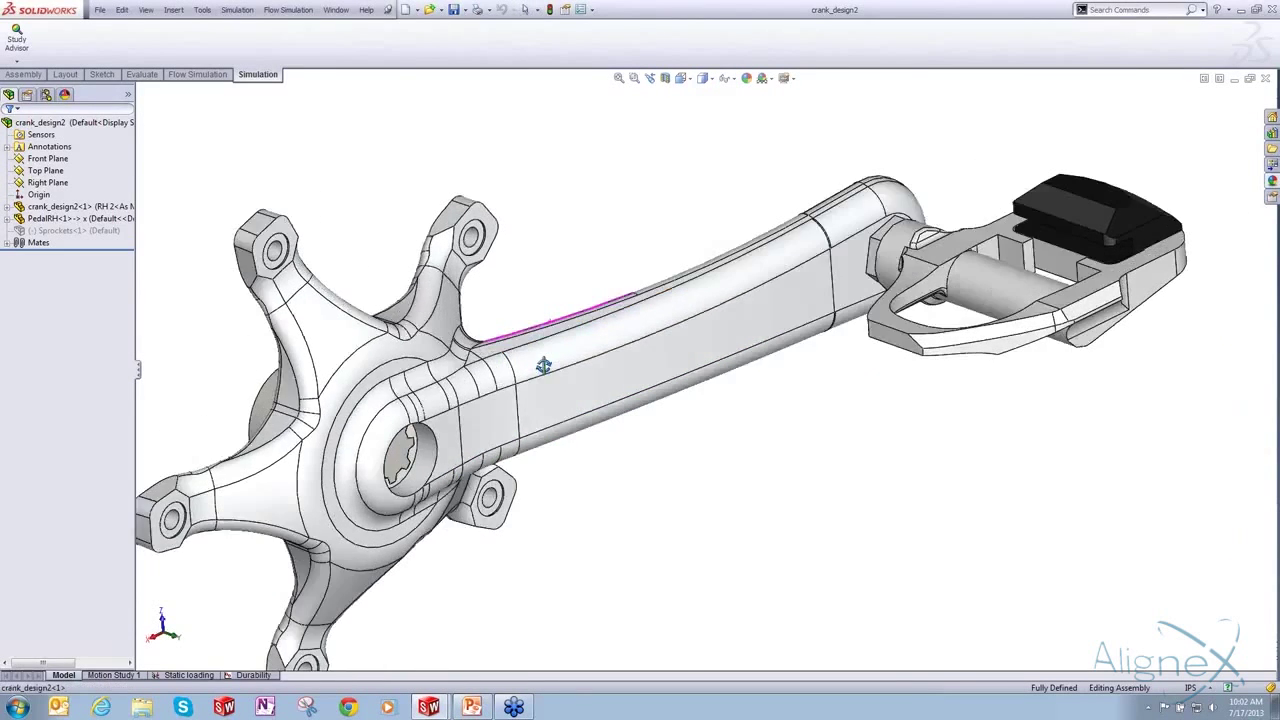
pyautogui.scroll(3, 551, 363)
pyautogui.scroll(-1, 727, 314)
pyautogui.hotkey('ctrl', '1')
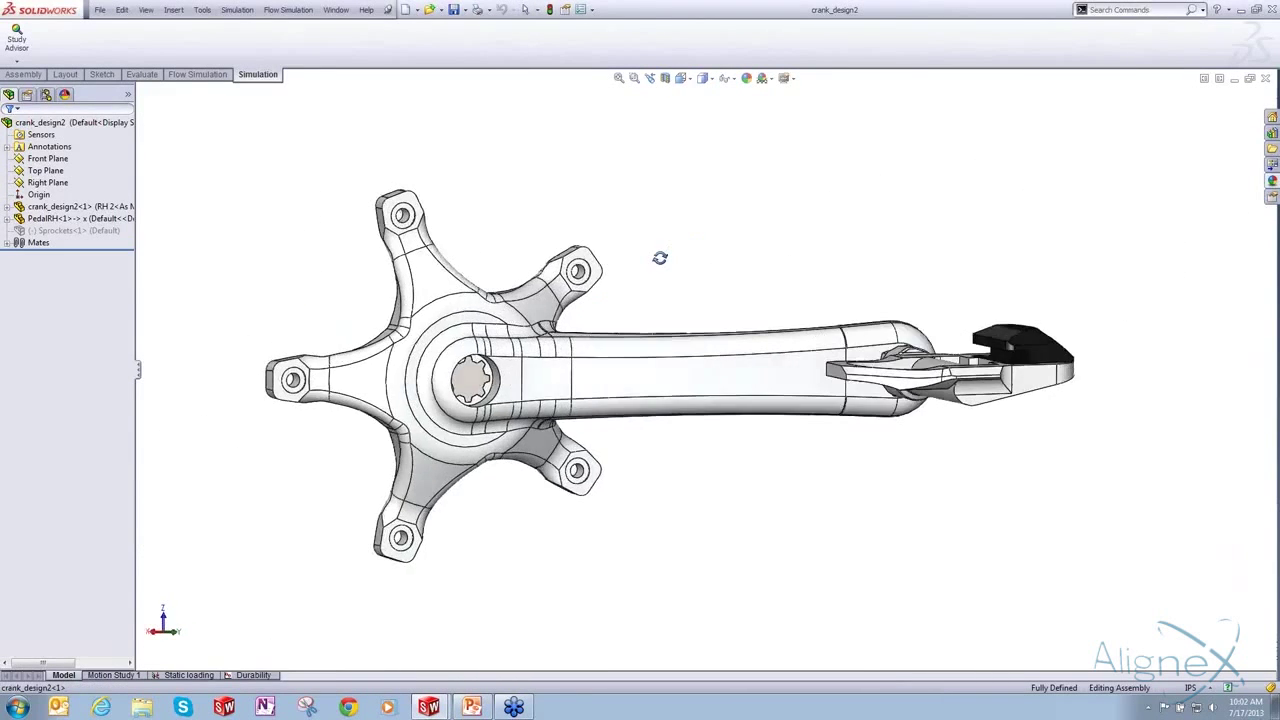
# - Tile crank_design1 and crank_design2 side by side and orbit each to compare
pyautogui.click(1206, 82)
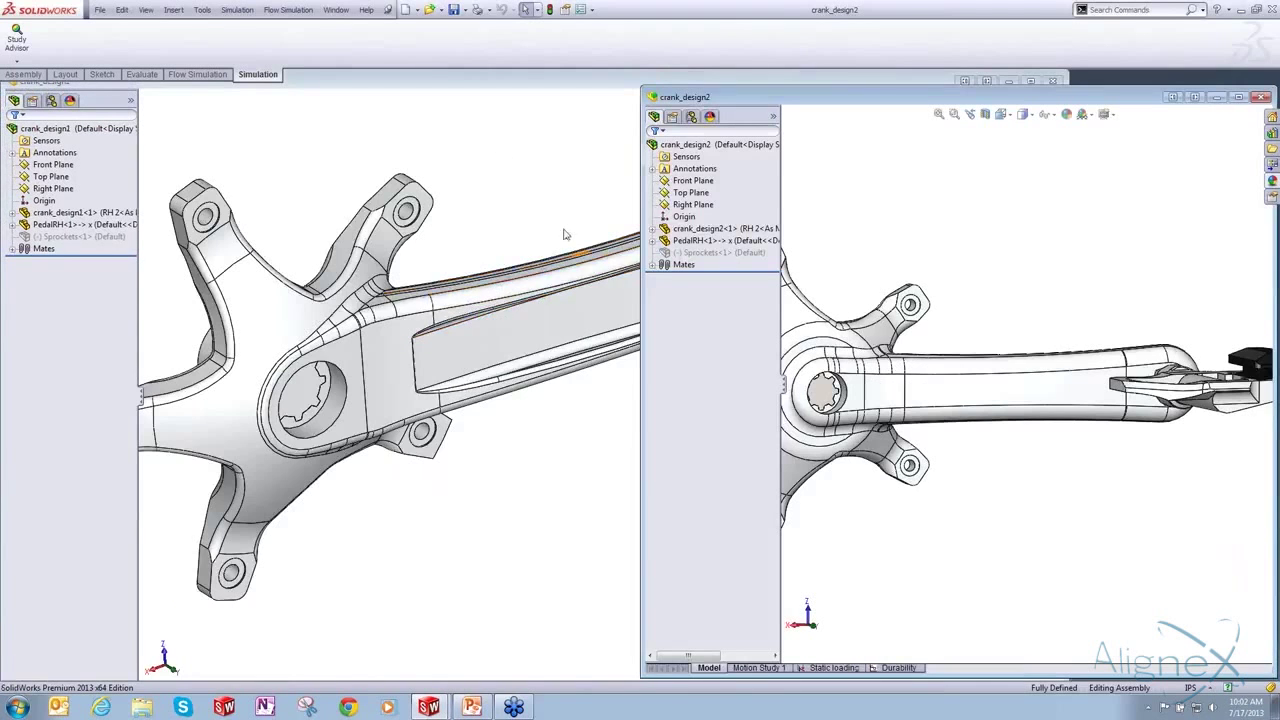
pyautogui.click(548, 255)
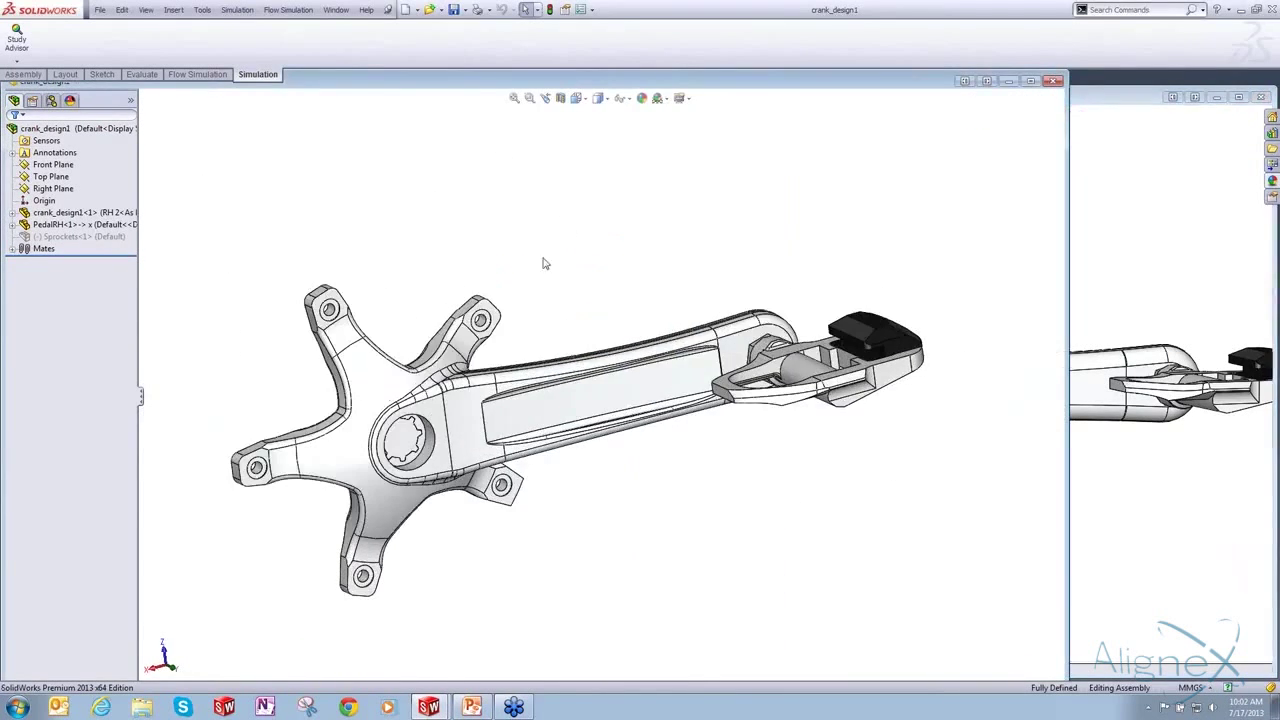
pyautogui.click(966, 84)
pyautogui.moveTo(534, 314)
pyautogui.mouseDown(button='middle')
pyautogui.moveTo(500, 297)
pyautogui.moveTo(551, 237)
pyautogui.moveTo(535, 282)
pyautogui.mouseUp(button='middle')
pyautogui.moveTo(915, 373)
pyautogui.mouseDown(button='middle')
pyautogui.moveTo(1014, 266)
pyautogui.moveTo(857, 368)
pyautogui.mouseUp(button='middle')
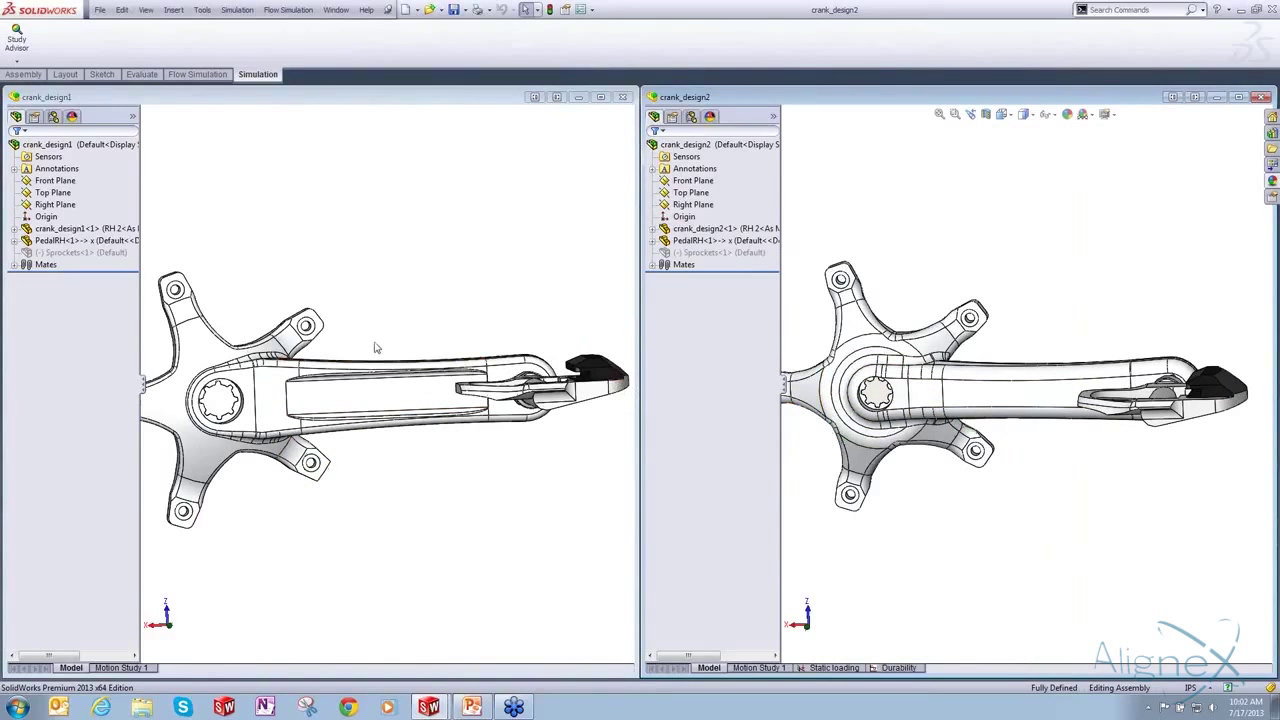
# - Turn crank_design1 to an isometric view and maximize its window
pyautogui.click(440, 344)
pyautogui.hotkey('ctrl', '7')
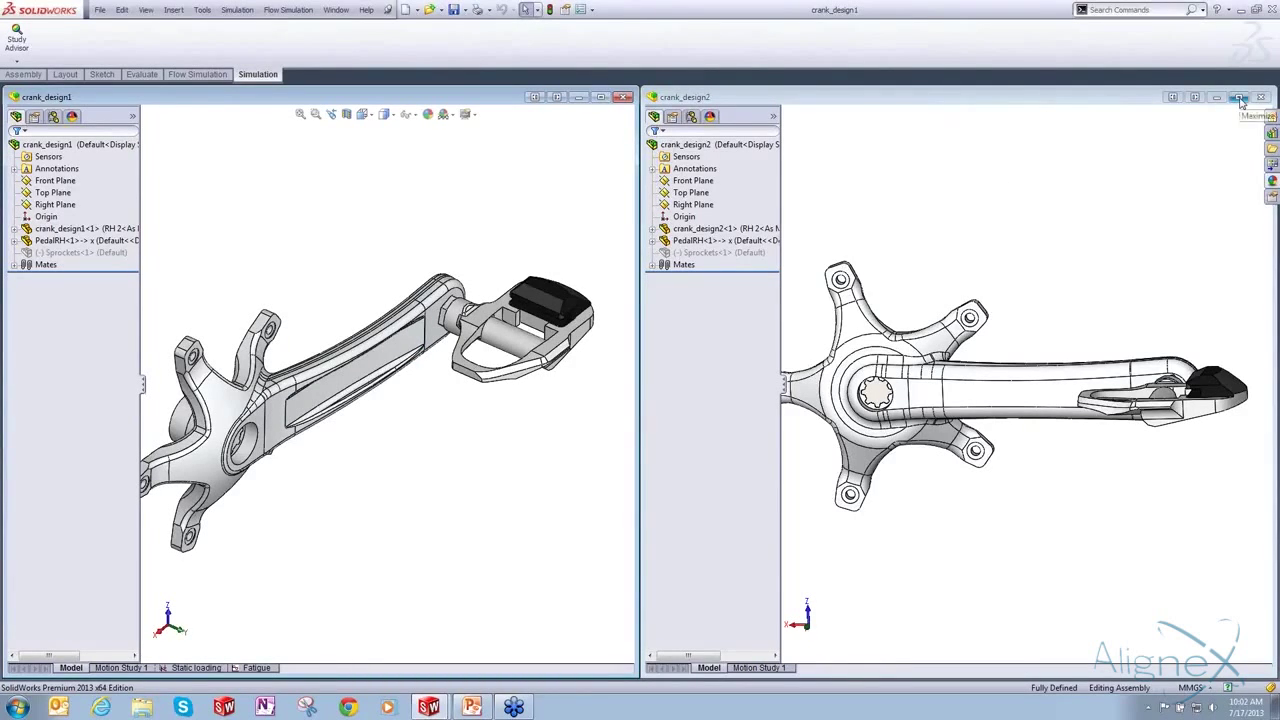
pyautogui.click(600, 97)
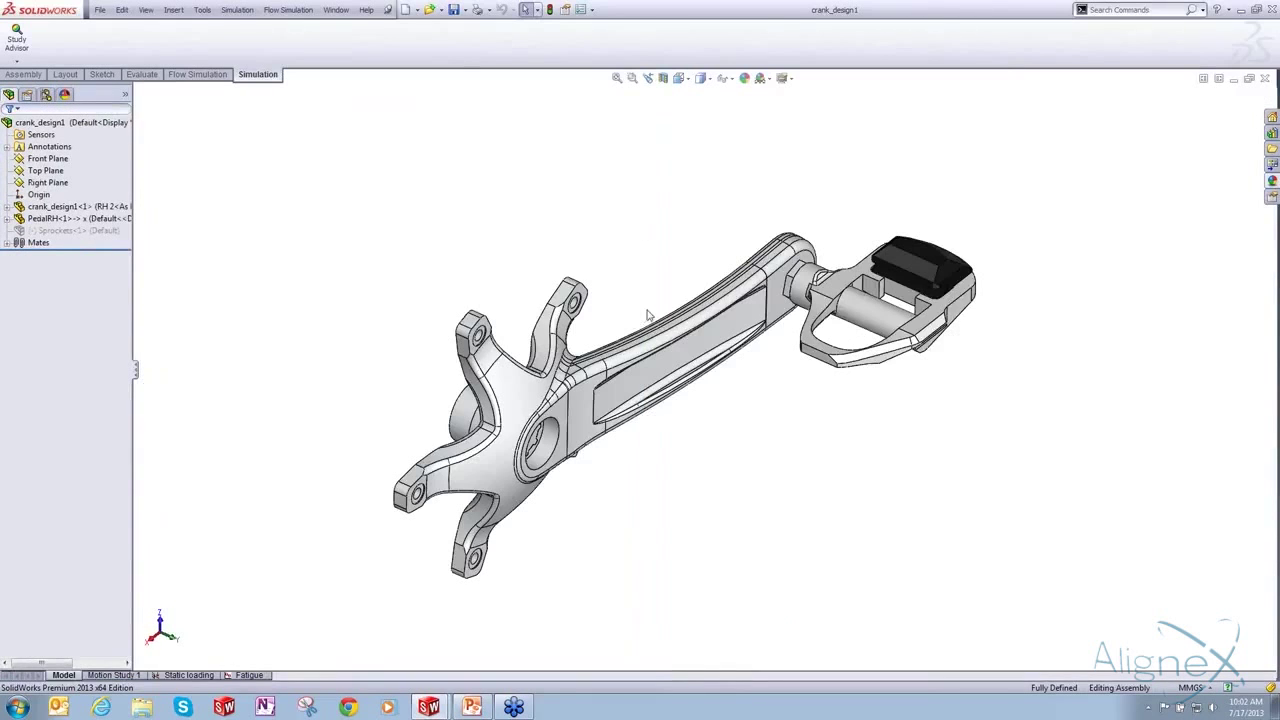
# - Open crank_design1's Static loading study and expand its Parts list
pyautogui.moveTo(651, 309)
pyautogui.mouseDown(button='middle')
pyautogui.moveTo(629, 266)
pyautogui.moveTo(452, 342)
pyautogui.mouseUp(button='middle')
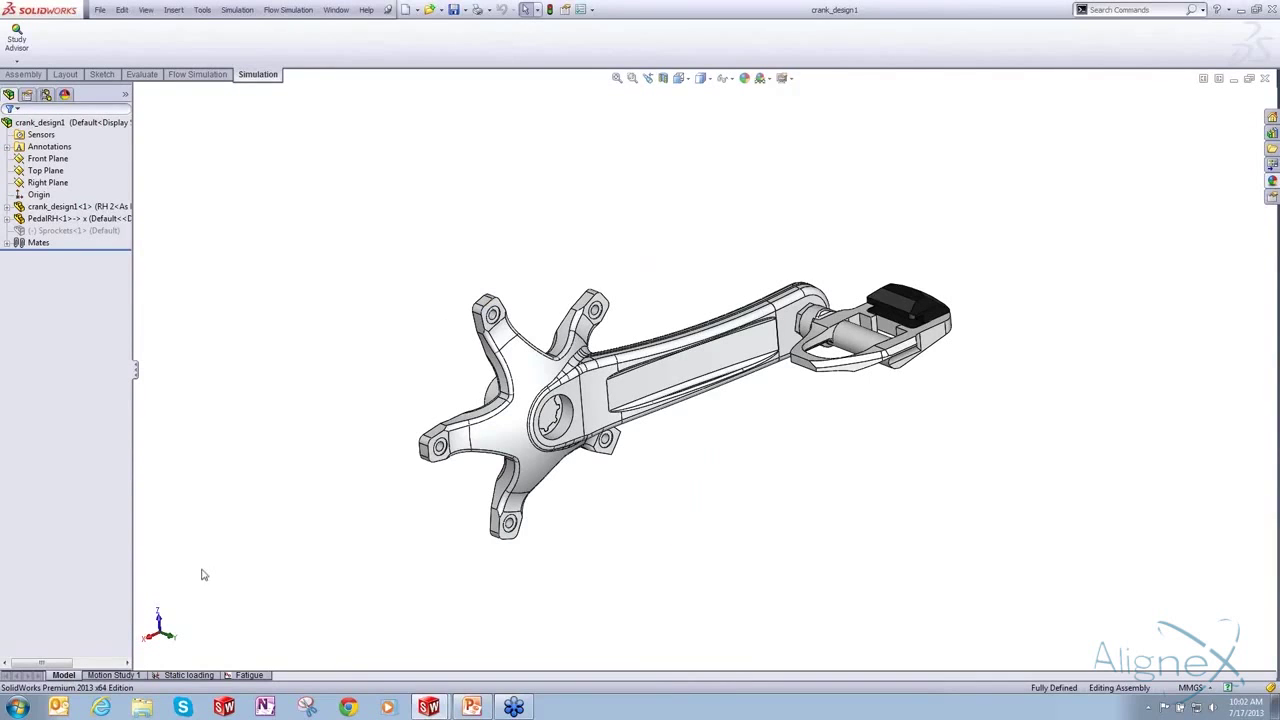
pyautogui.click(195, 675)
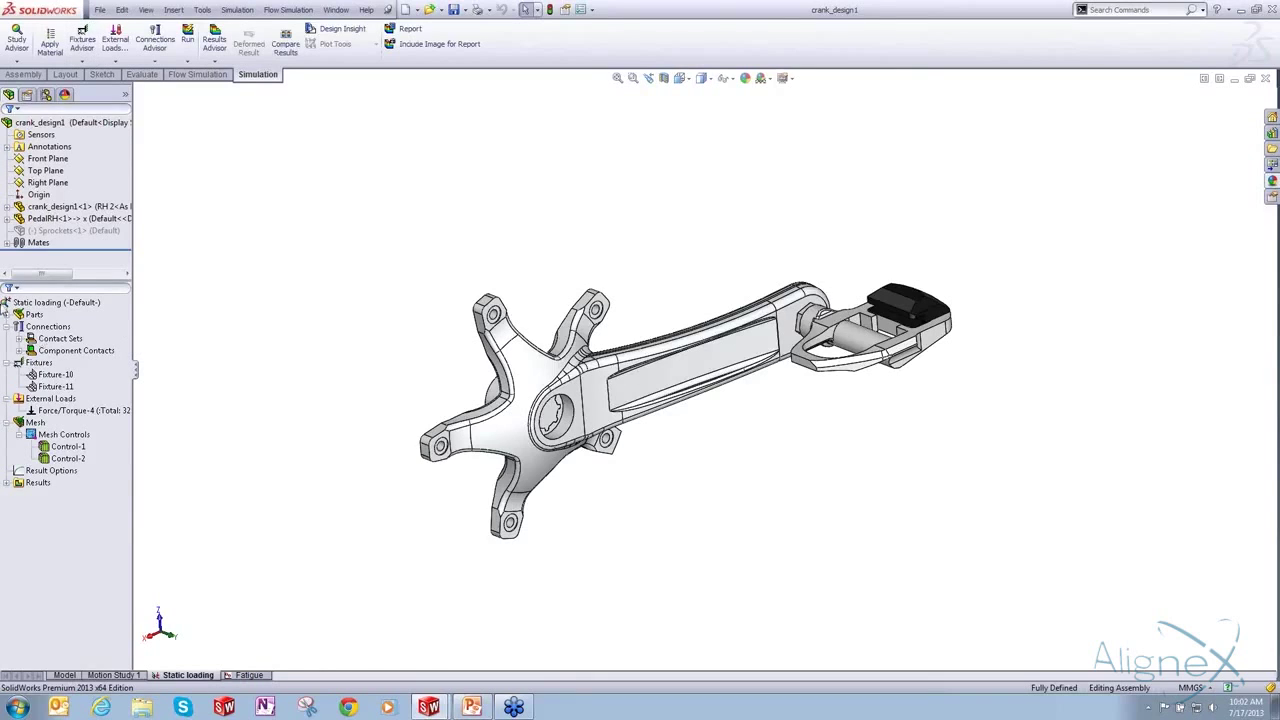
pyautogui.click(6, 314)
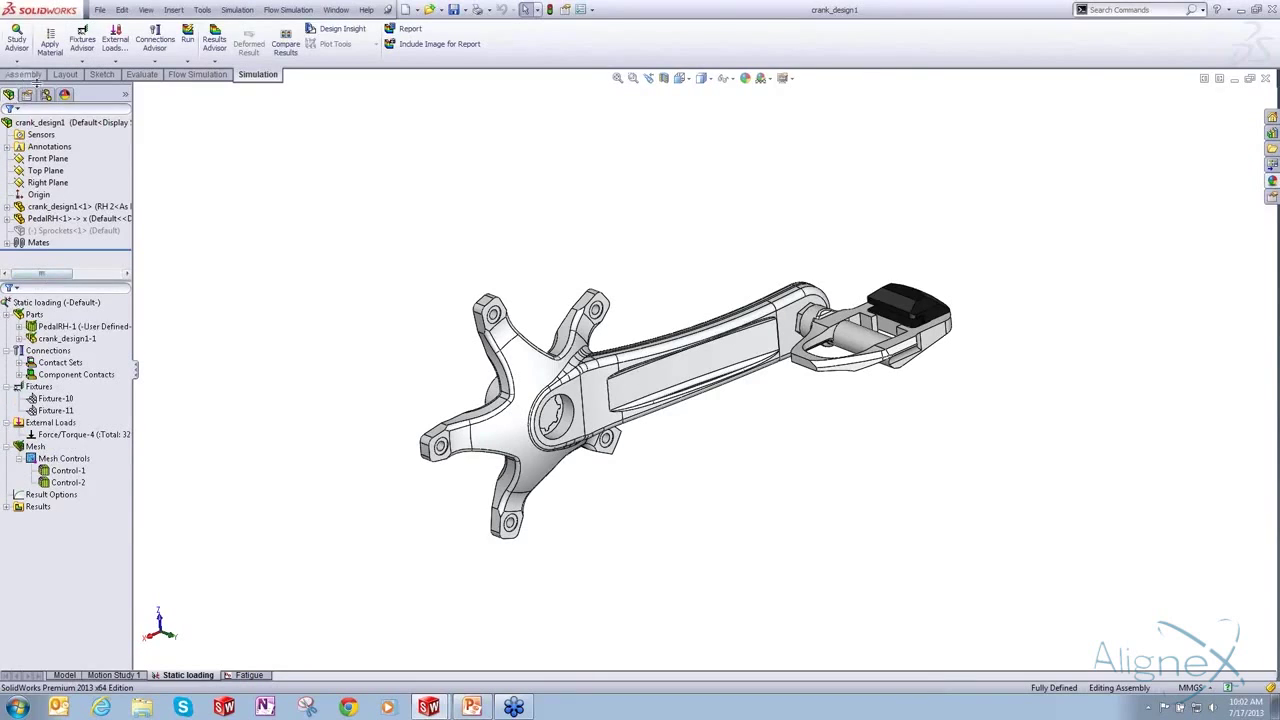
# - Start a new static study from Study Advisor, then cancel it without adding it
pyautogui.click(17, 60)
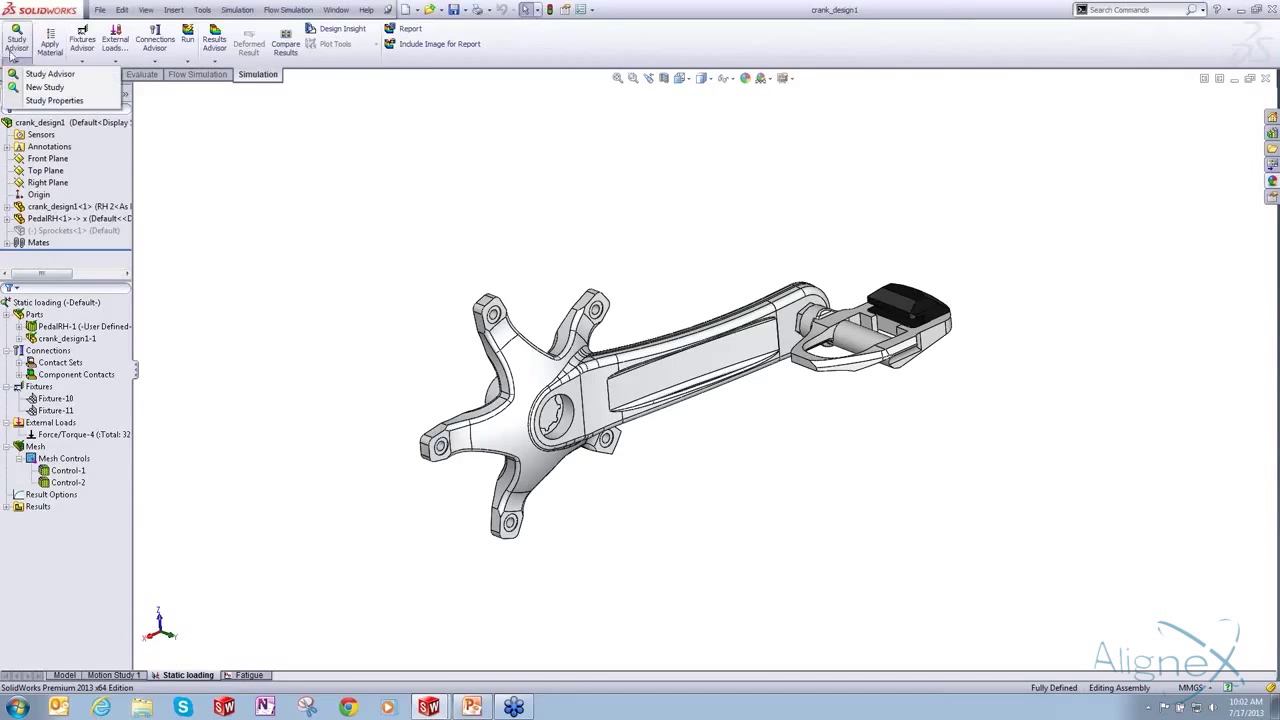
pyautogui.click(17, 60)
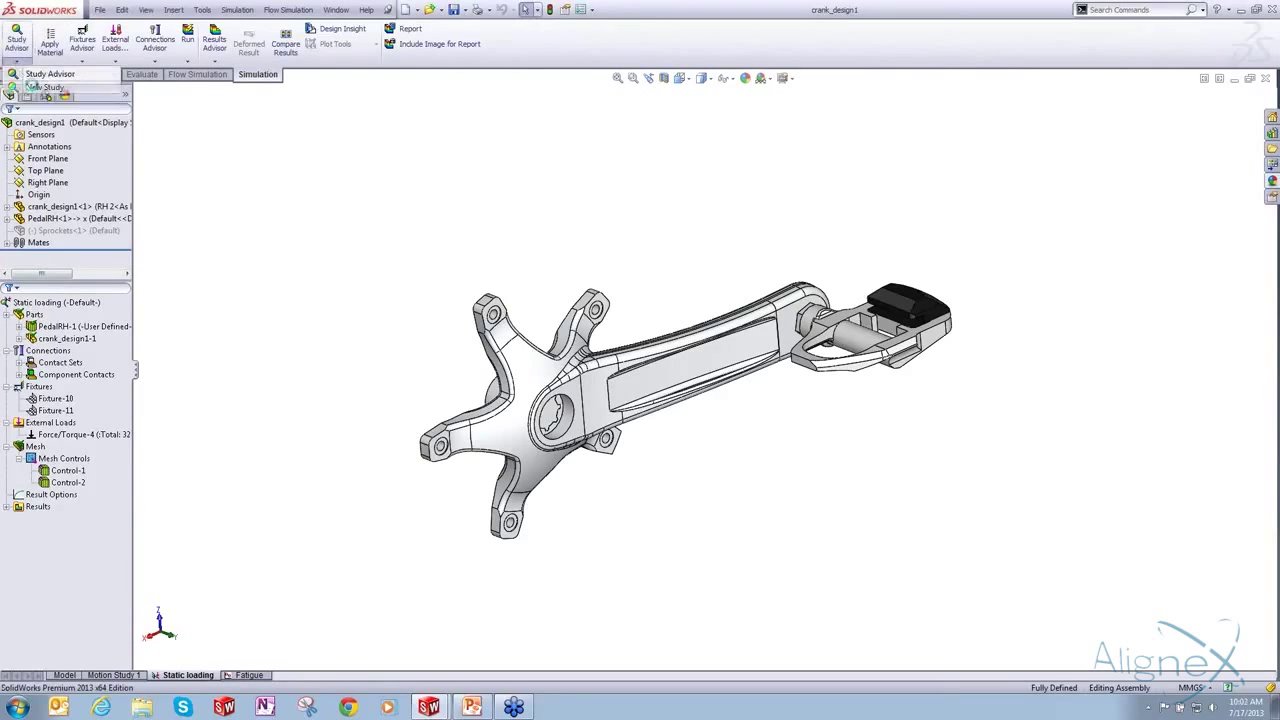
pyautogui.click(44, 87)
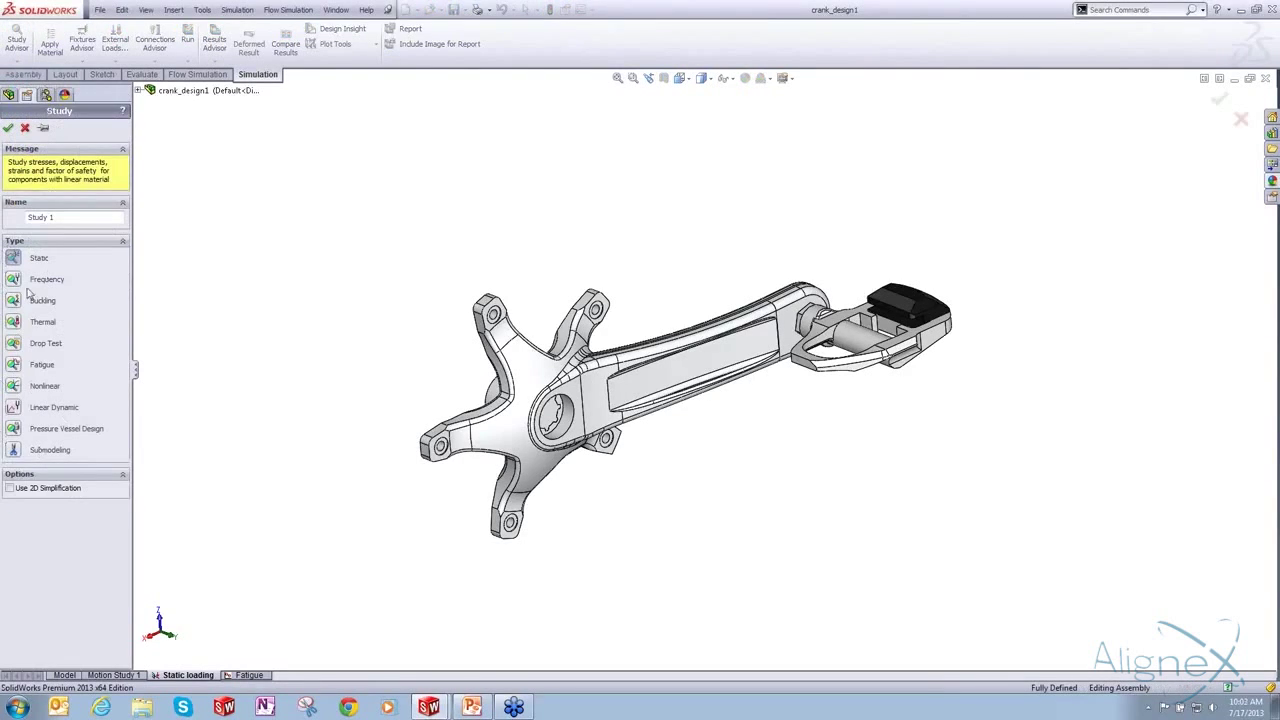
pyautogui.click(29, 259)
pyautogui.click(25, 127)
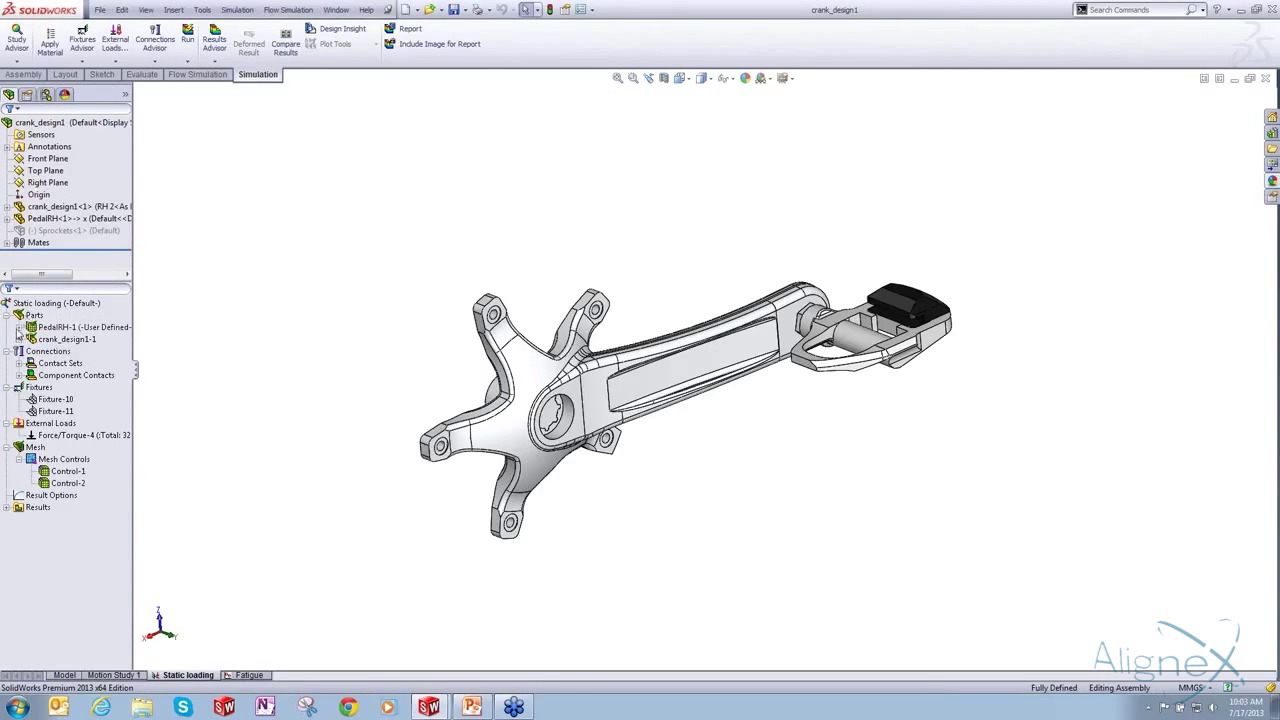
# - Expand PedalRH-1 to reveal its loads and contacts, and bring up its options menu
pyautogui.click(19, 327)
pyautogui.click(46, 330)
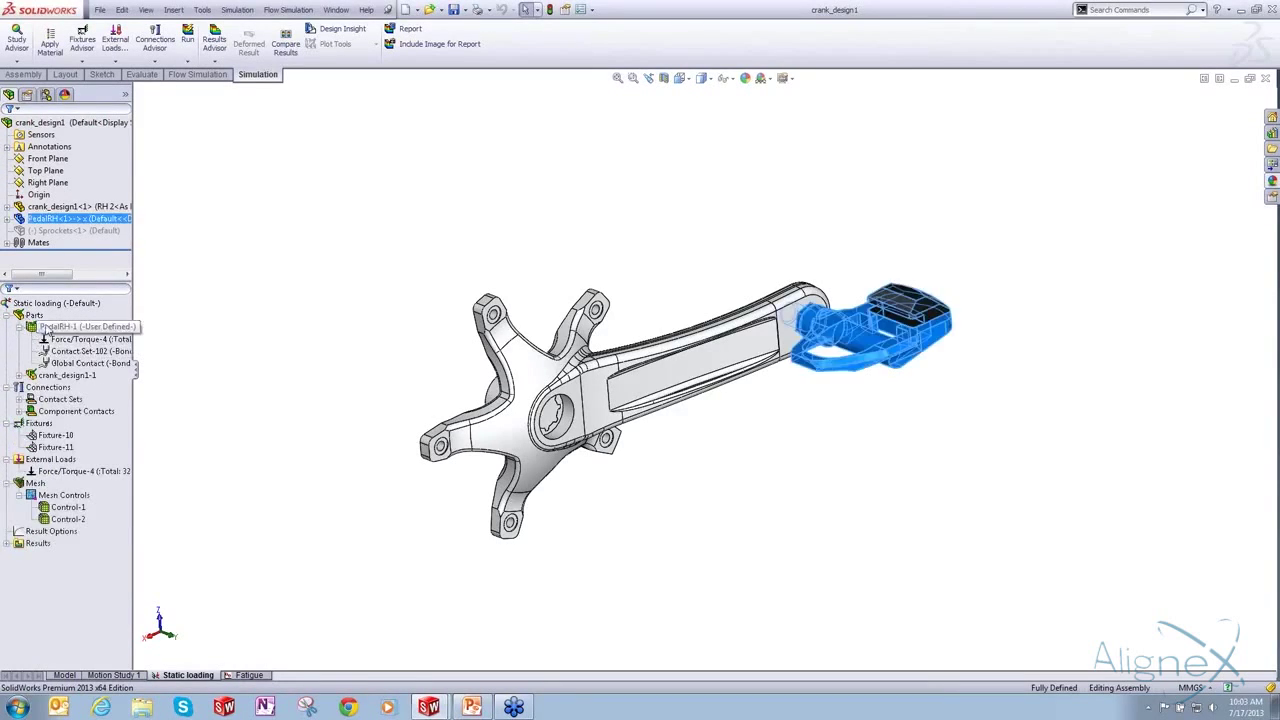
pyautogui.click(380, 337)
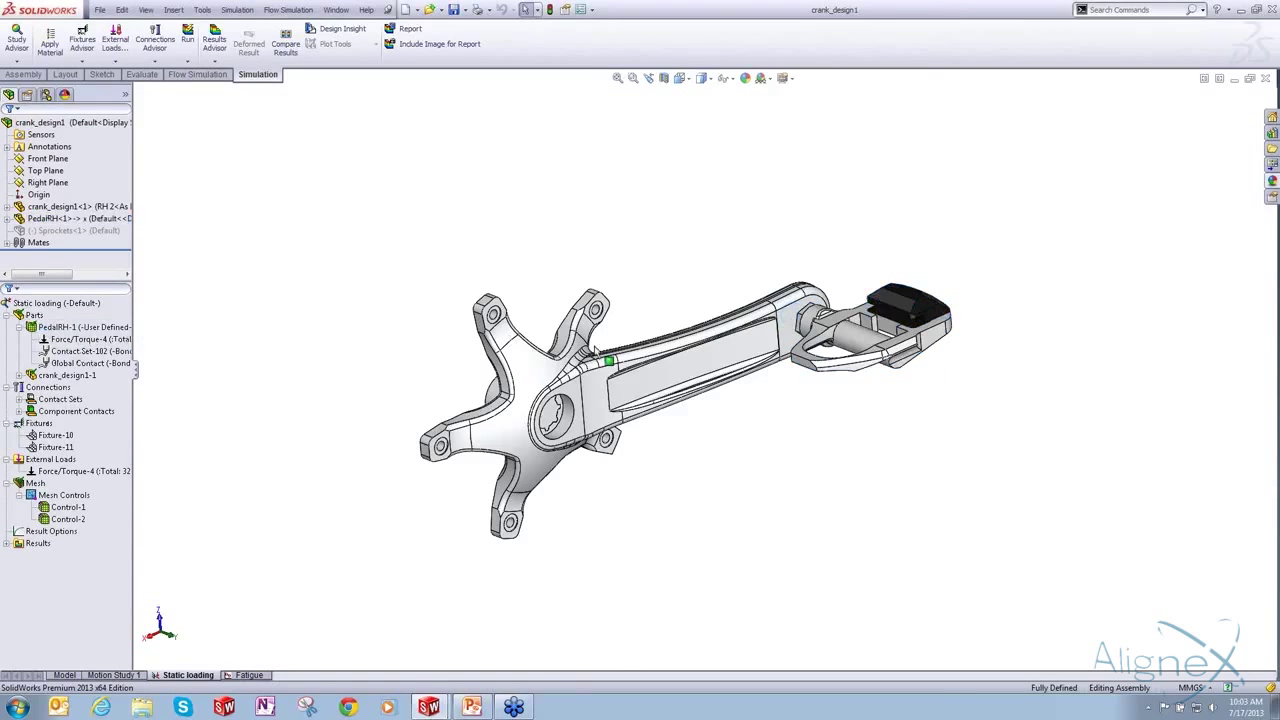
pyautogui.rightClick(96, 327)
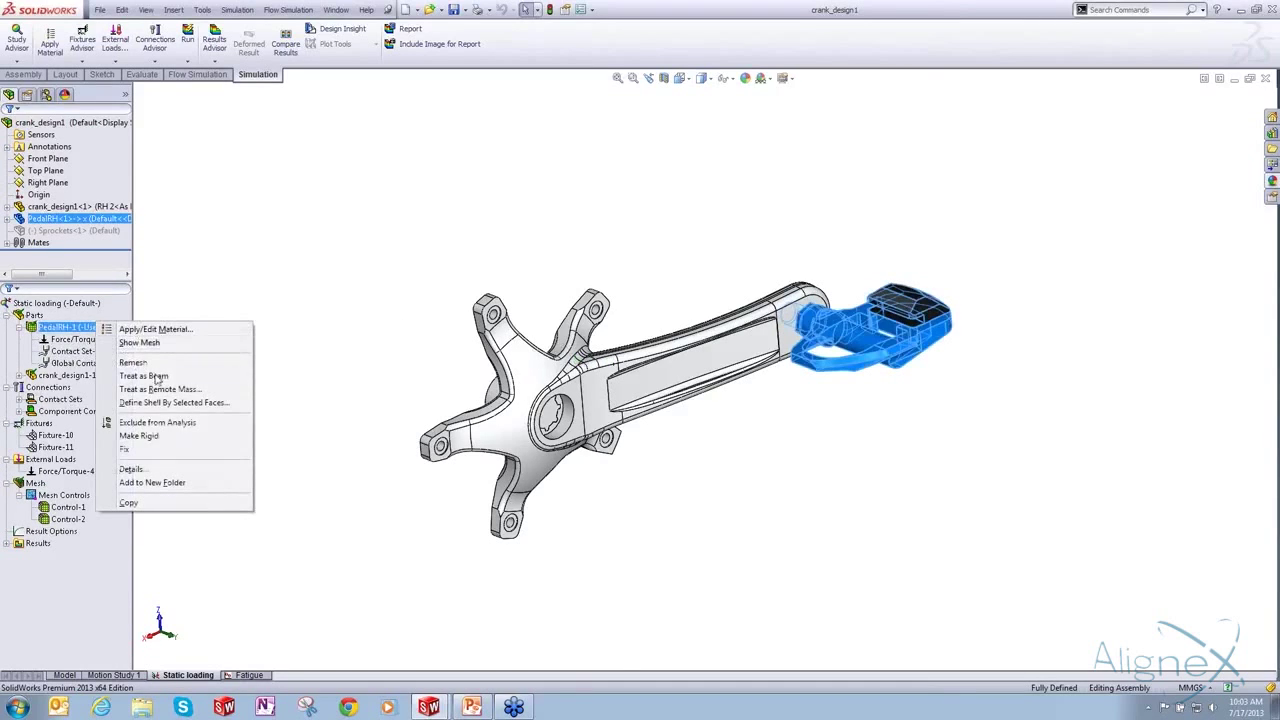
# - Expand crank_design1-1 and select SolidBody 1 to inspect its 6061-T6 material
pyautogui.click(19, 375)
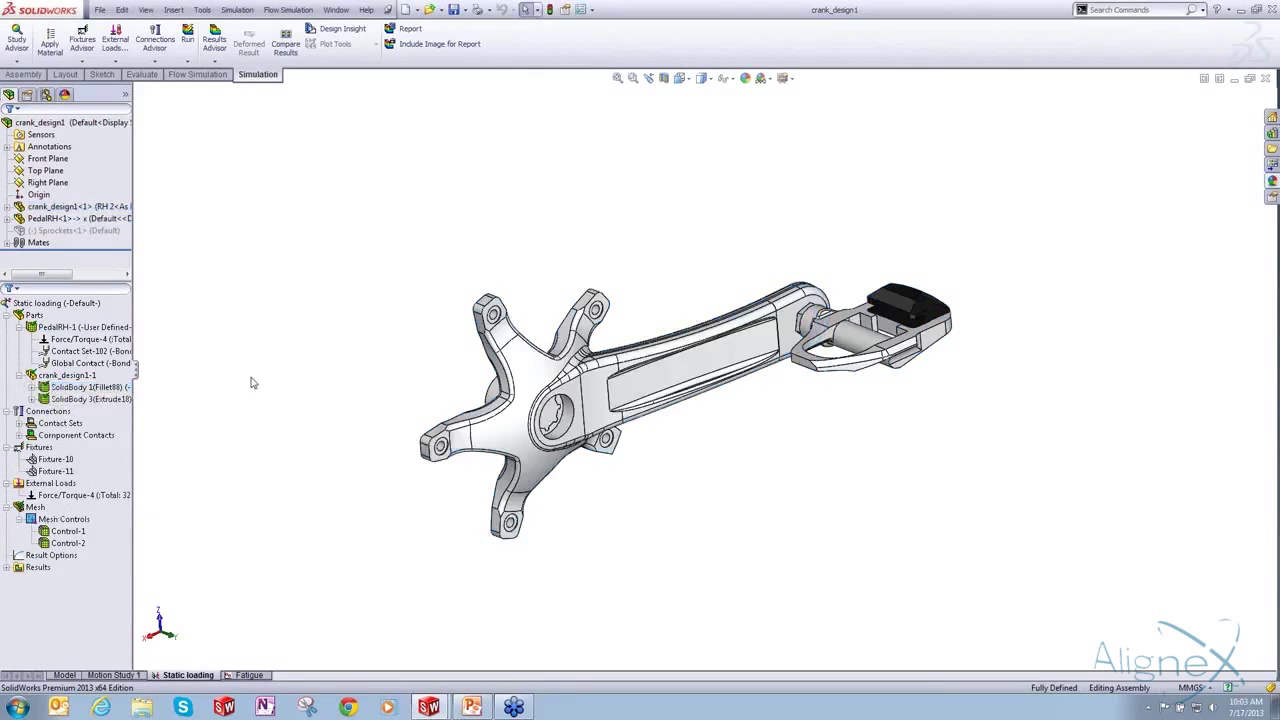
pyautogui.click(110, 388)
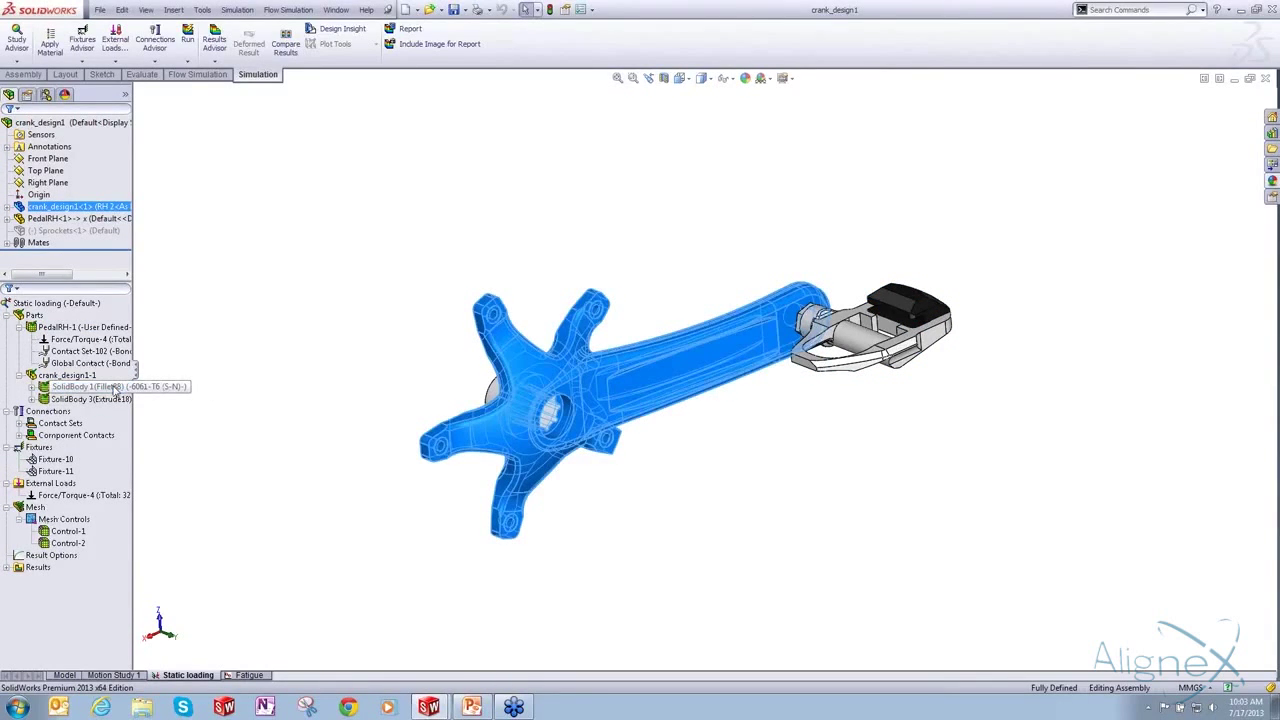
pyautogui.click(115, 388)
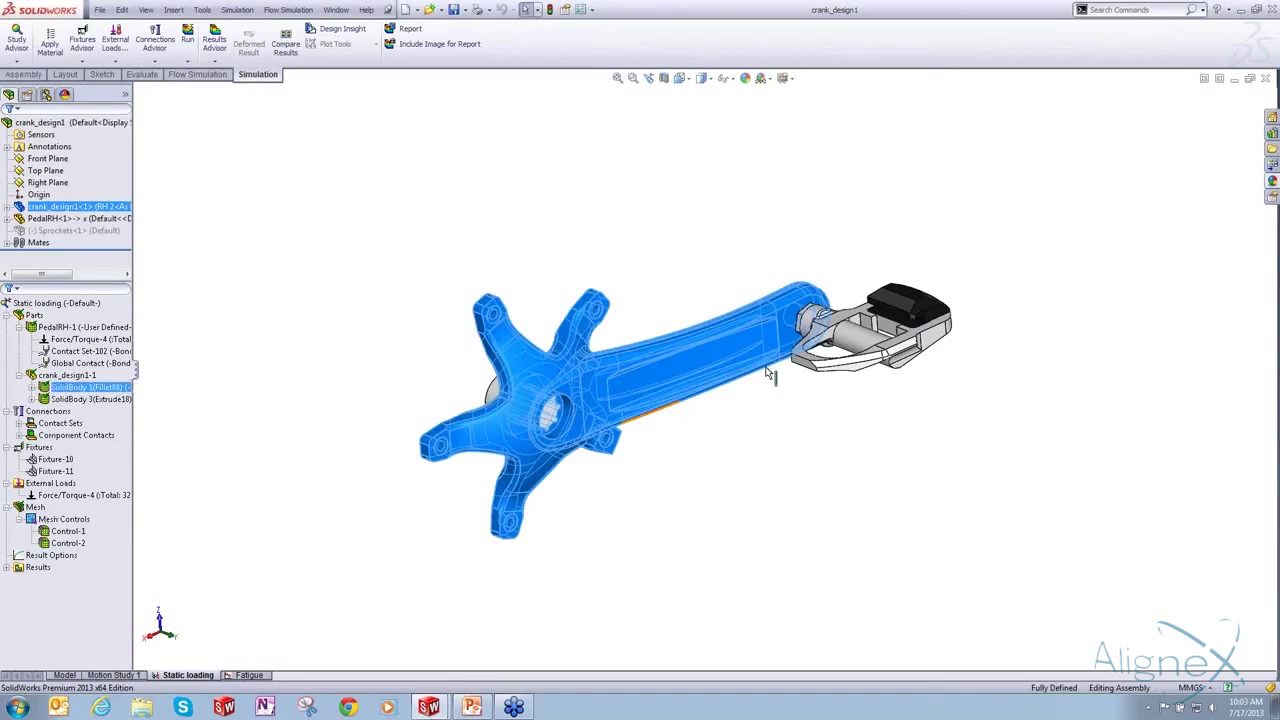
pyautogui.moveTo(670, 374); pyautogui.dragTo(729, 324, button='middle')
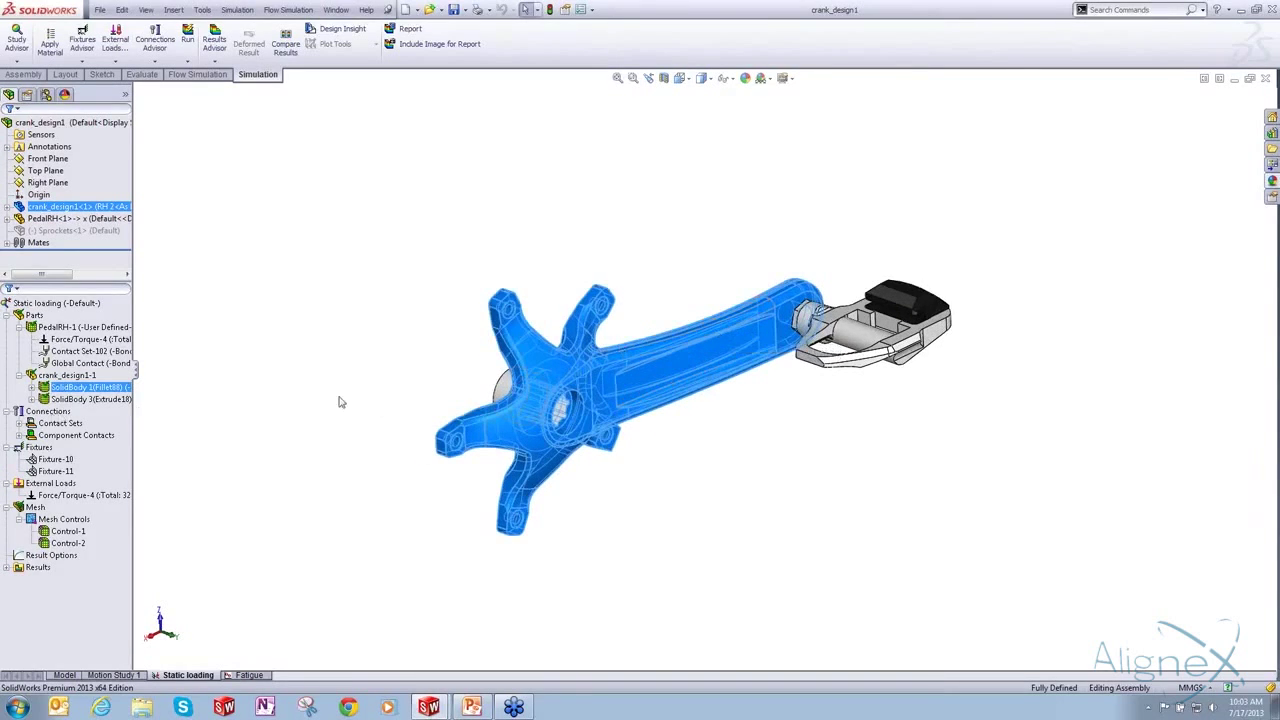
pyautogui.click(252, 455)
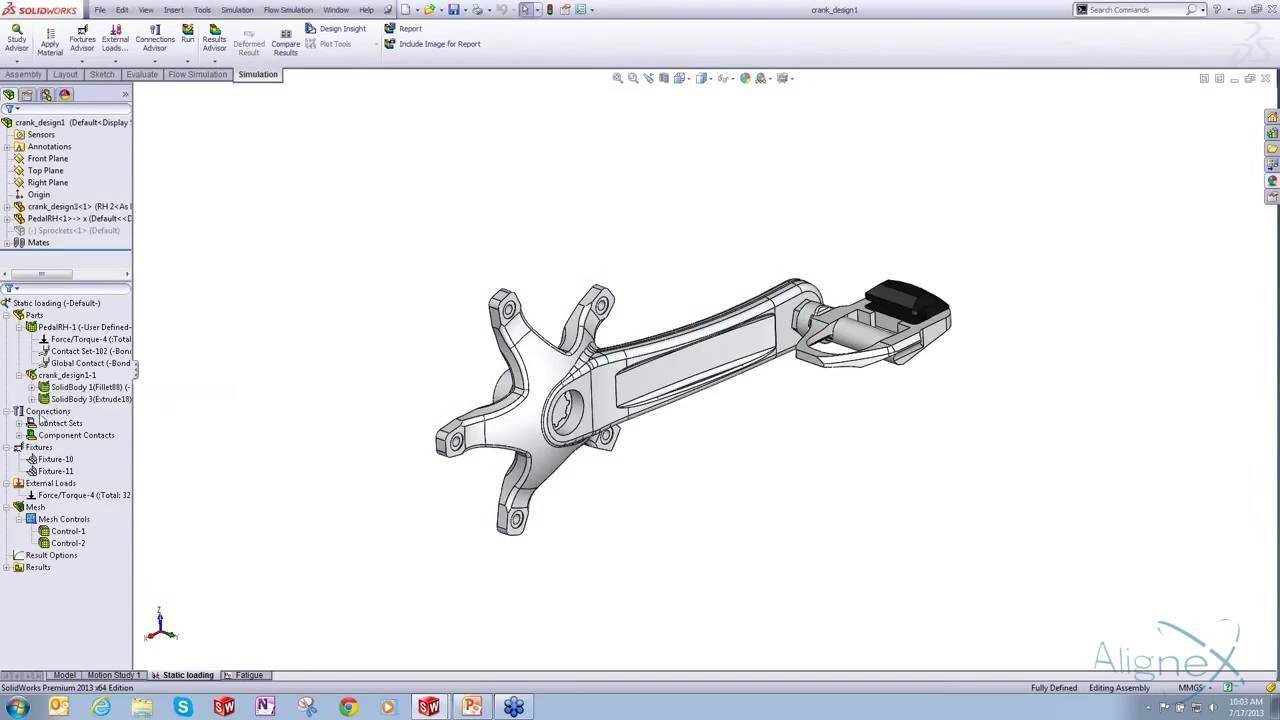
# - Highlight Contact Set-102's pedal-to-crank contact faces under Connections
pyautogui.click(44, 412)
pyautogui.click(19, 424)
pyautogui.click(68, 435)
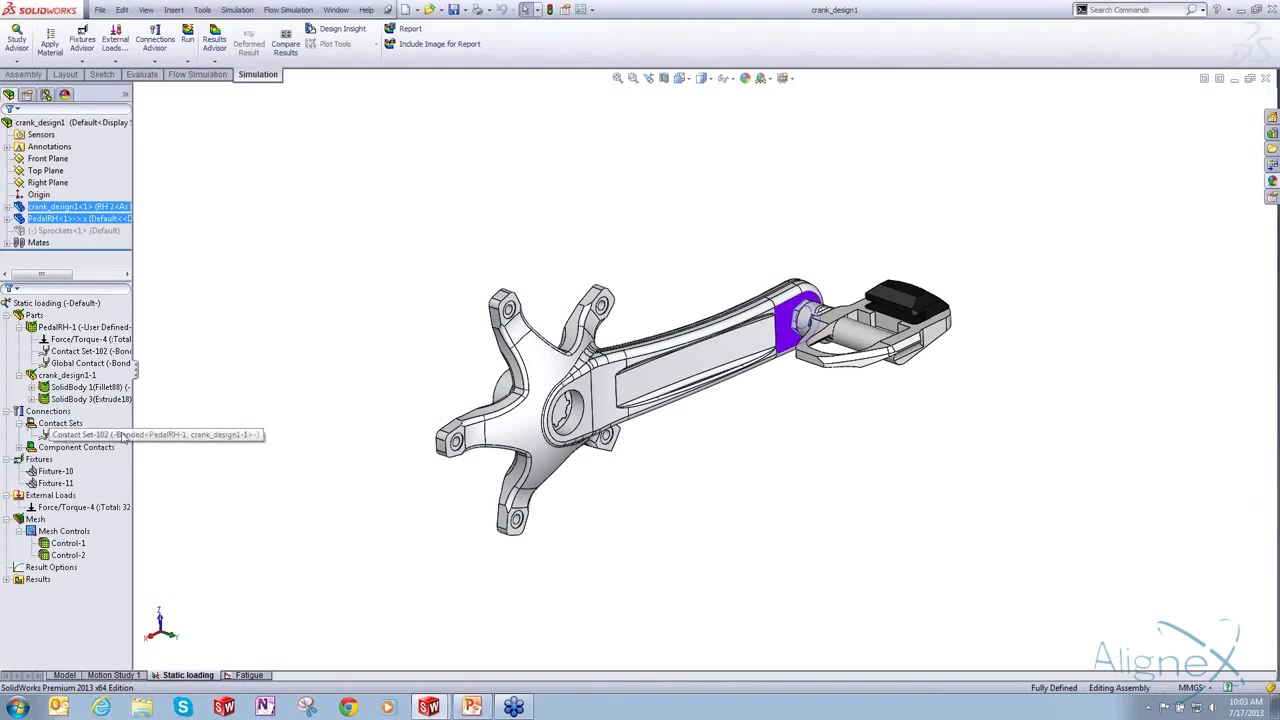
pyautogui.click(322, 444)
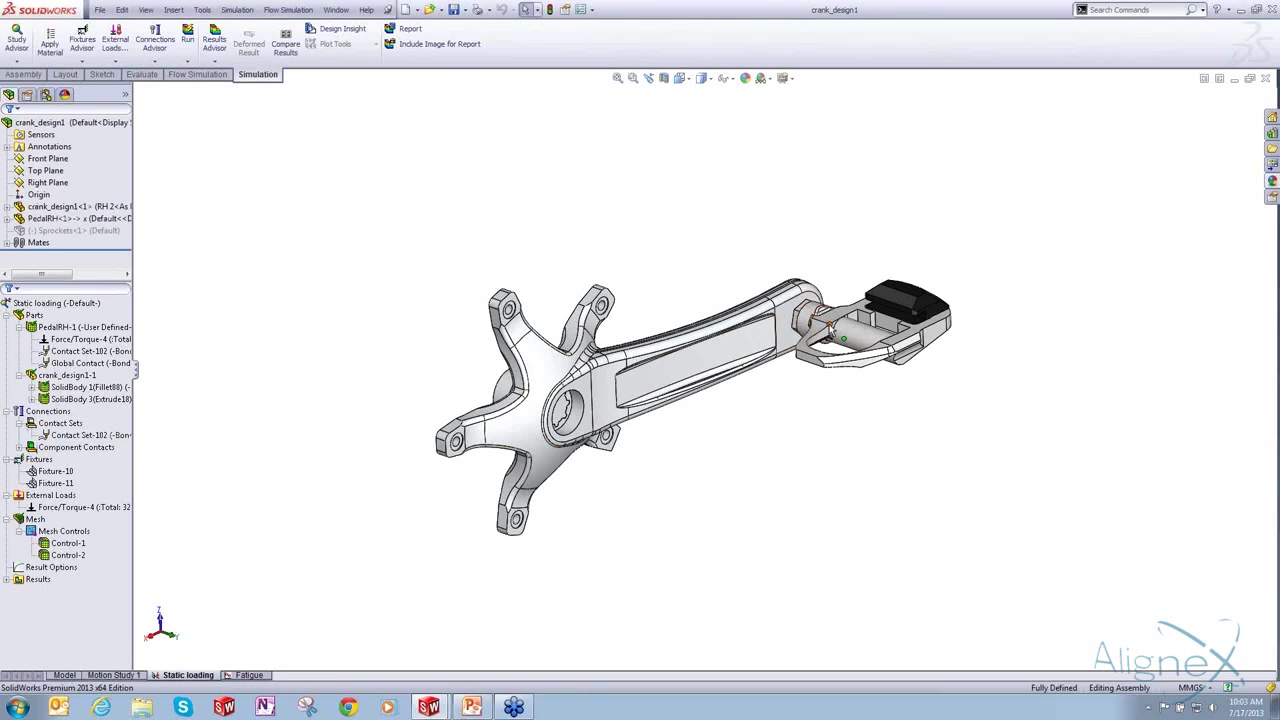
pyautogui.moveTo(808, 323); pyautogui.dragTo(818, 300, button='middle')
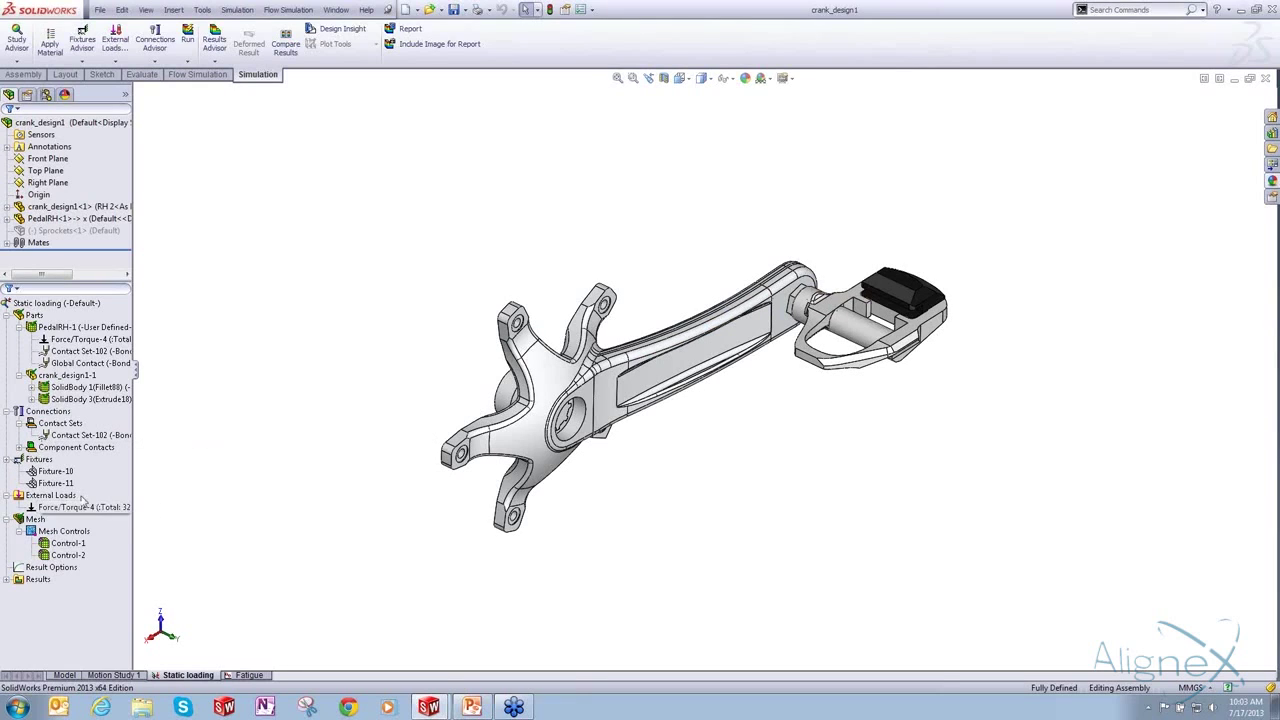
# - Expand Component Contacts, then highlight Fixture-10 and orbit to view the chainring bolt holes
pyautogui.click(19, 448)
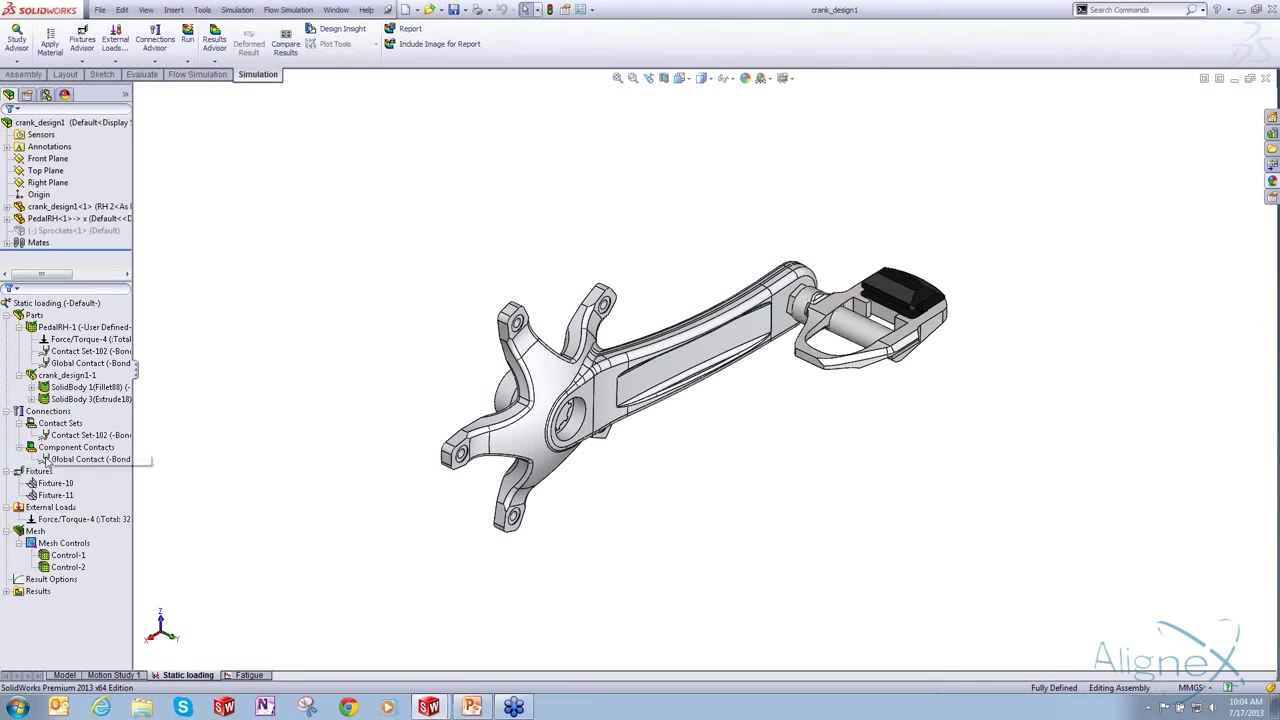
pyautogui.click(55, 483)
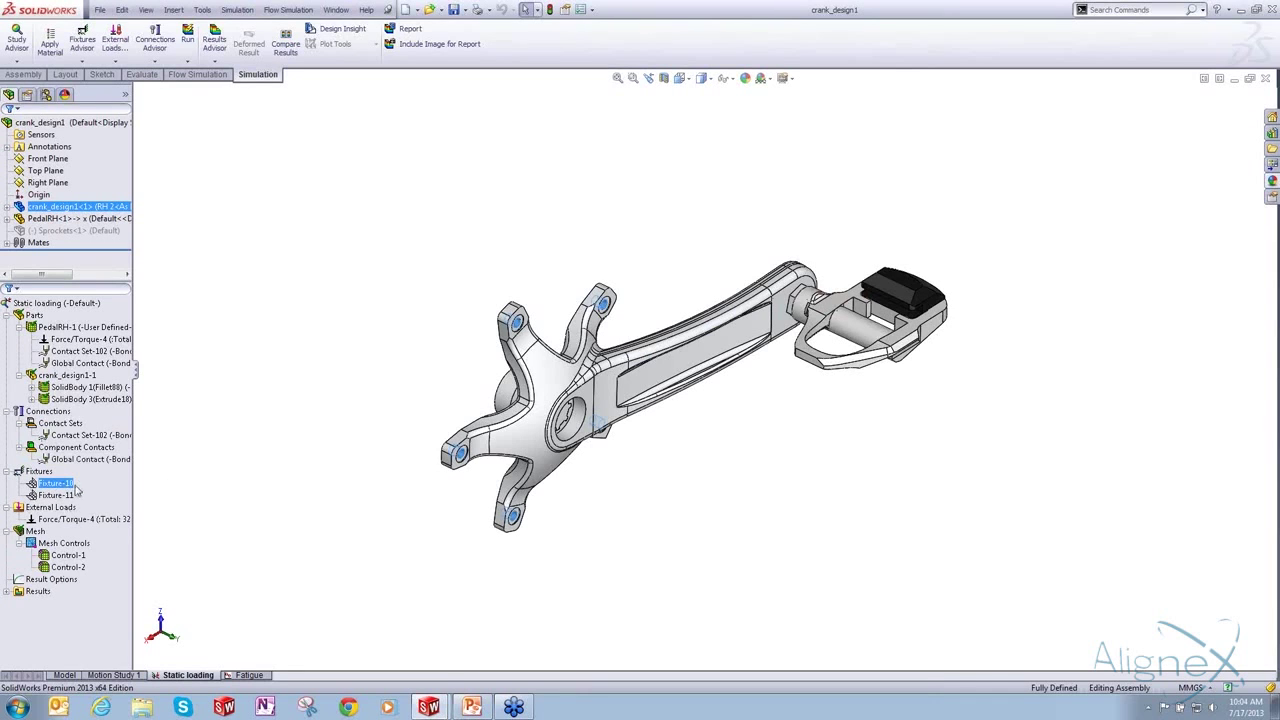
pyautogui.moveTo(575, 367); pyautogui.dragTo(515, 303, button='middle')
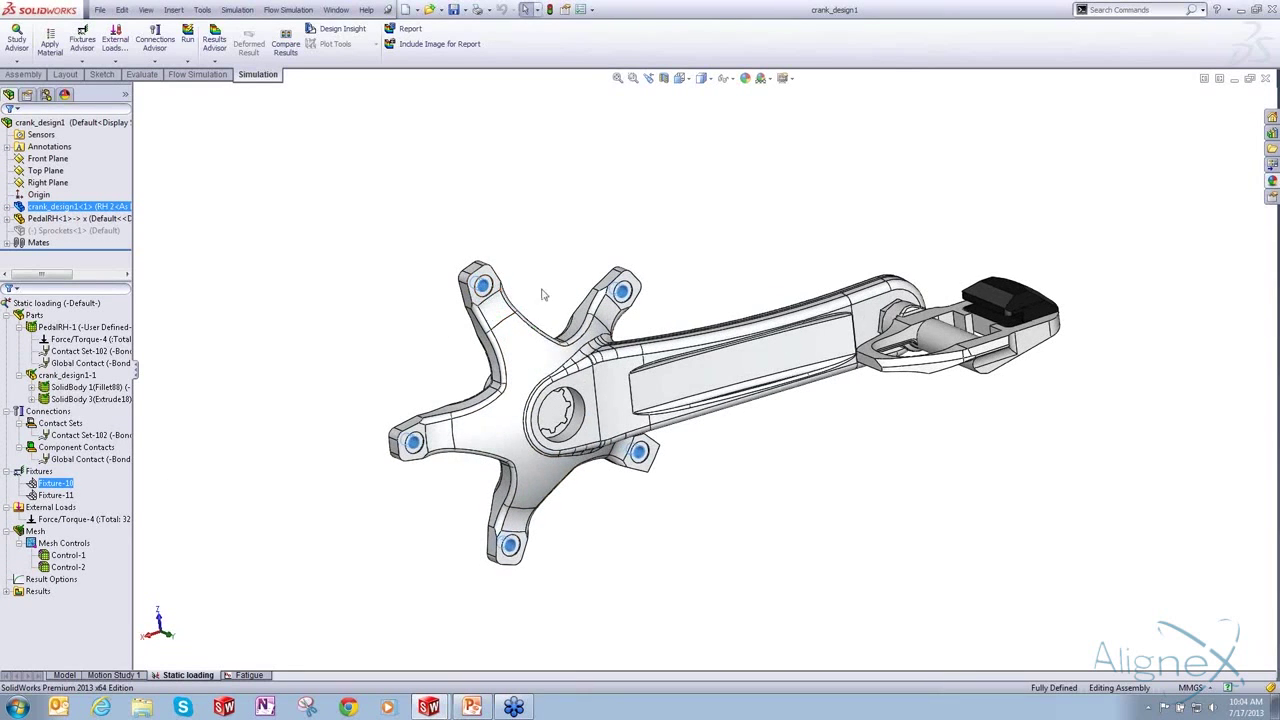
pyautogui.moveTo(421, 308)
pyautogui.mouseDown(button='middle')
pyautogui.moveTo(528, 334)
pyautogui.moveTo(507, 323)
pyautogui.mouseUp(button='middle')
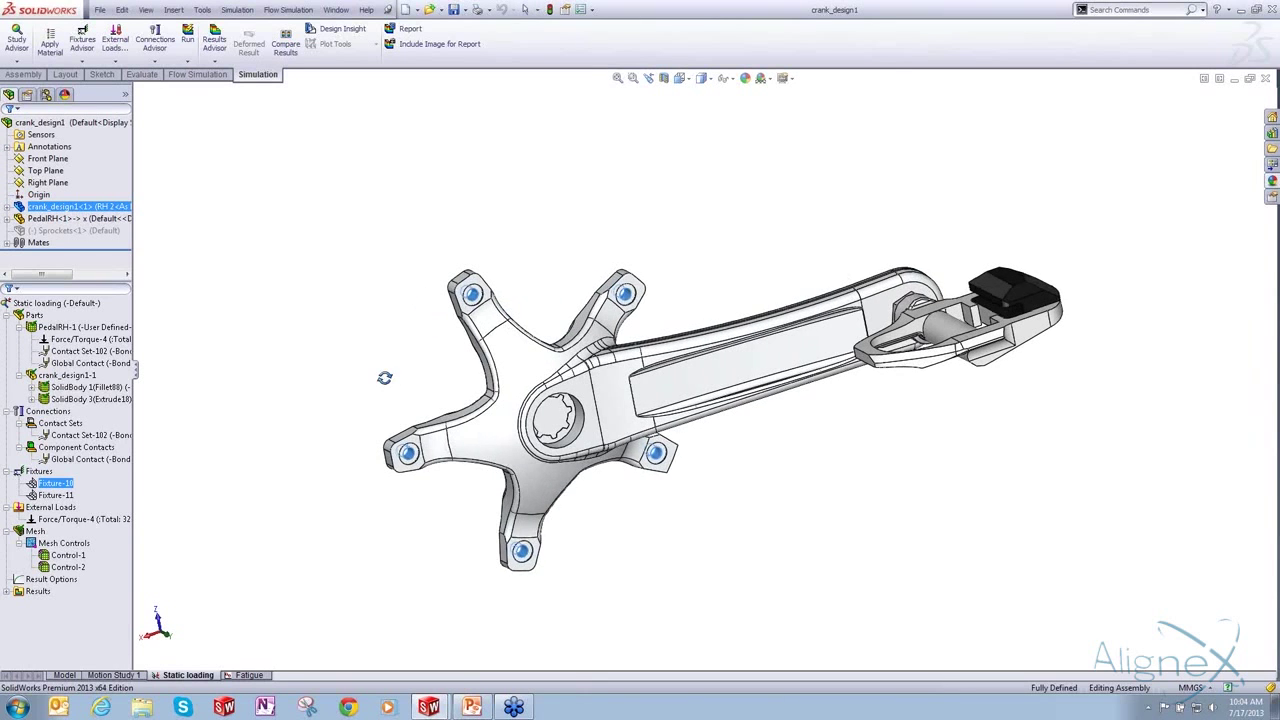
pyautogui.moveTo(383, 374); pyautogui.dragTo(157, 472, button='middle')
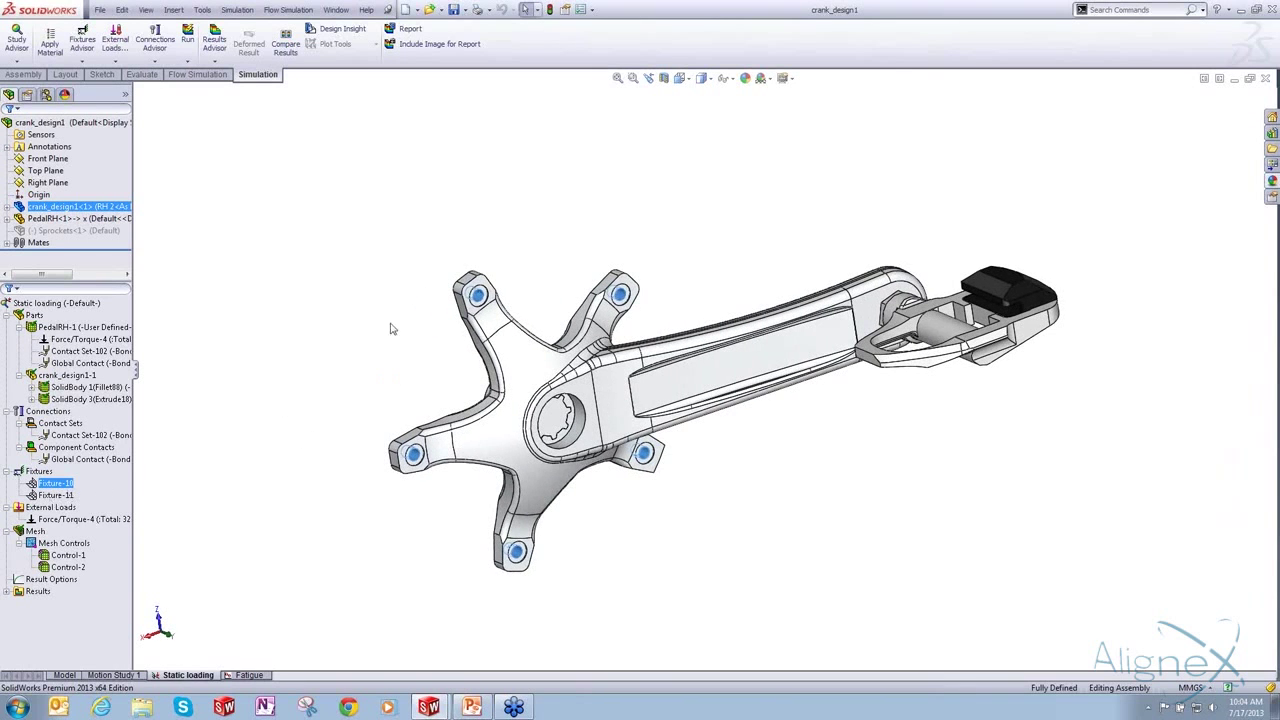
pyautogui.moveTo(391, 329); pyautogui.dragTo(469, 349, button='middle')
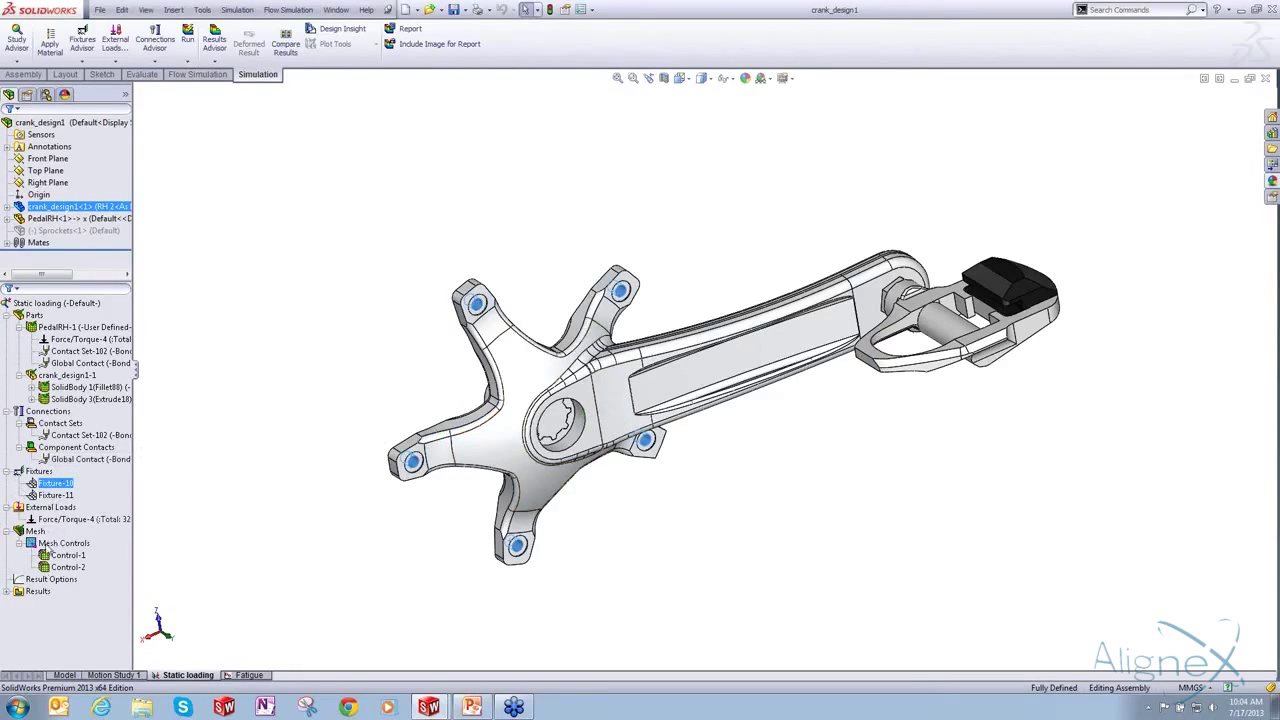
# - Highlight where Force/Torque-4 acts on the pedal, then clear the highlight
pyautogui.click(80, 519)
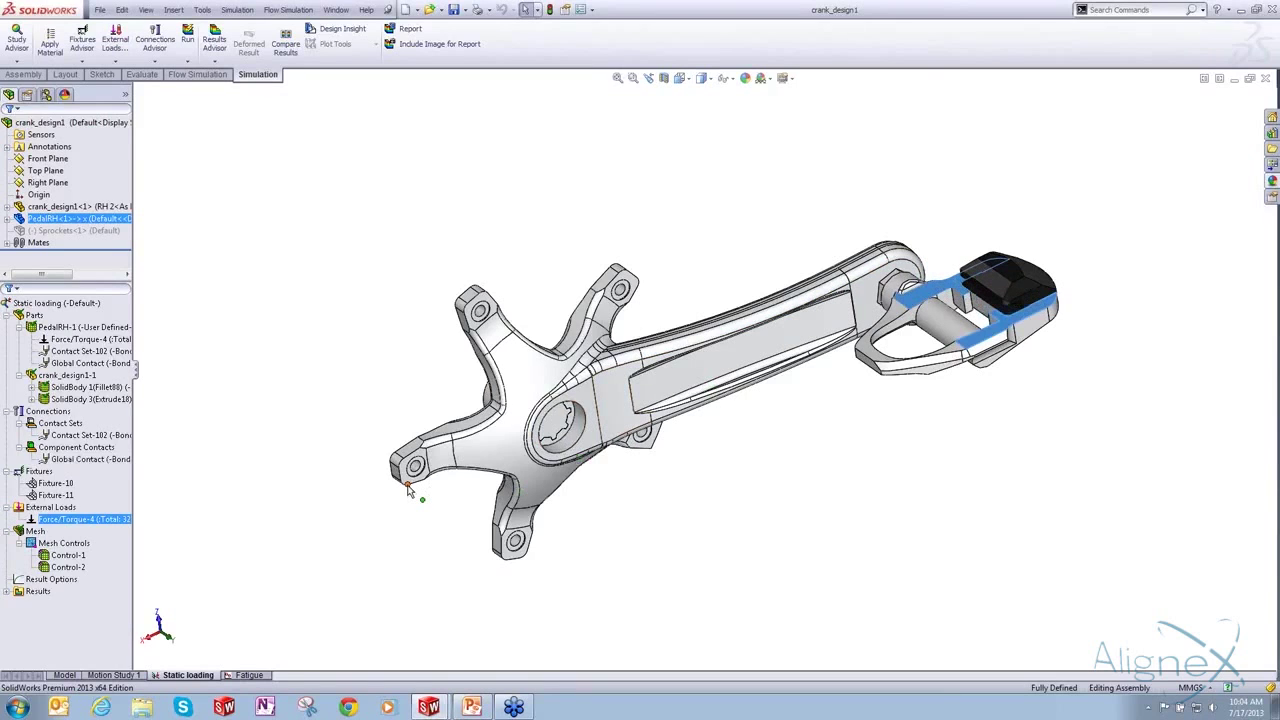
pyautogui.click(267, 500)
# - Expand Results and display the Stress1 von Mises stress plot
pyautogui.doubleClick(40, 592)
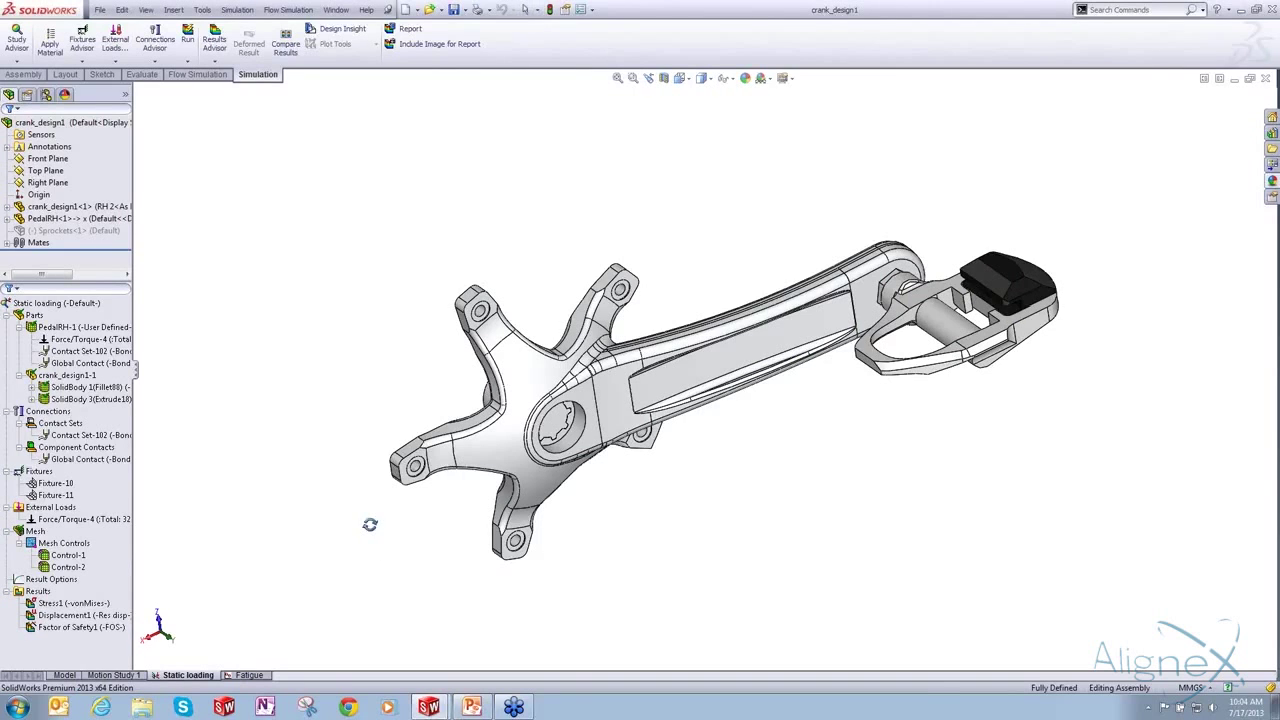
pyautogui.moveTo(363, 523); pyautogui.dragTo(330, 545, button='middle')
pyautogui.click(97, 605)
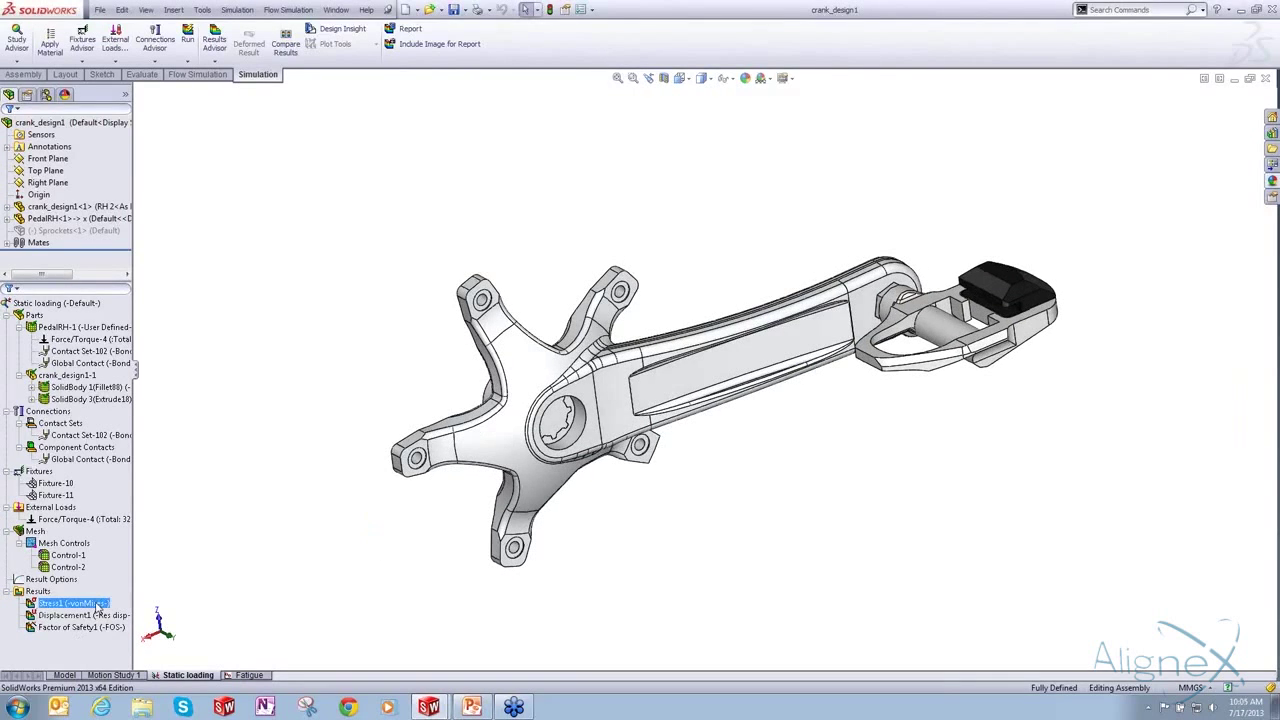
pyautogui.doubleClick(97, 605)
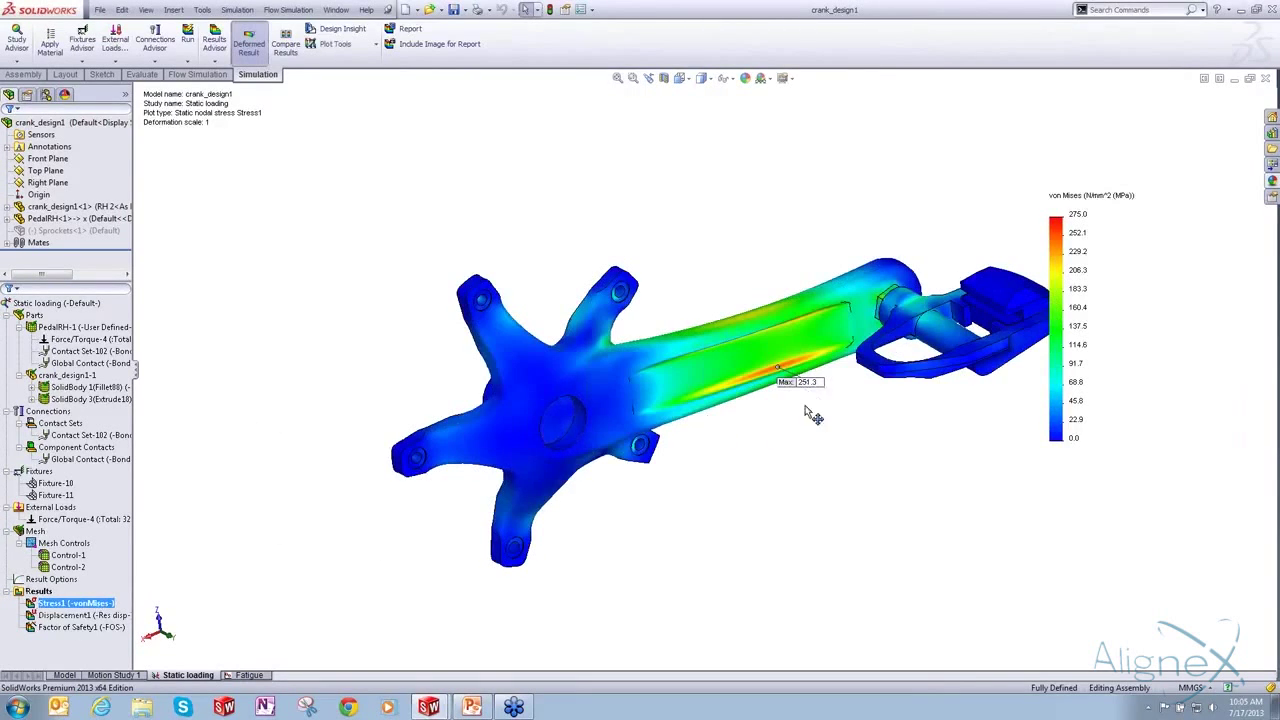
# - Orbit the plot with front and isometric views to inspect the 251.3 MPa maximum
pyautogui.moveTo(868, 418)
pyautogui.mouseDown(button='middle')
pyautogui.moveTo(894, 323)
pyautogui.moveTo(745, 477)
pyautogui.mouseUp(button='middle')
pyautogui.moveTo(899, 477); pyautogui.dragTo(896, 341, button='middle')
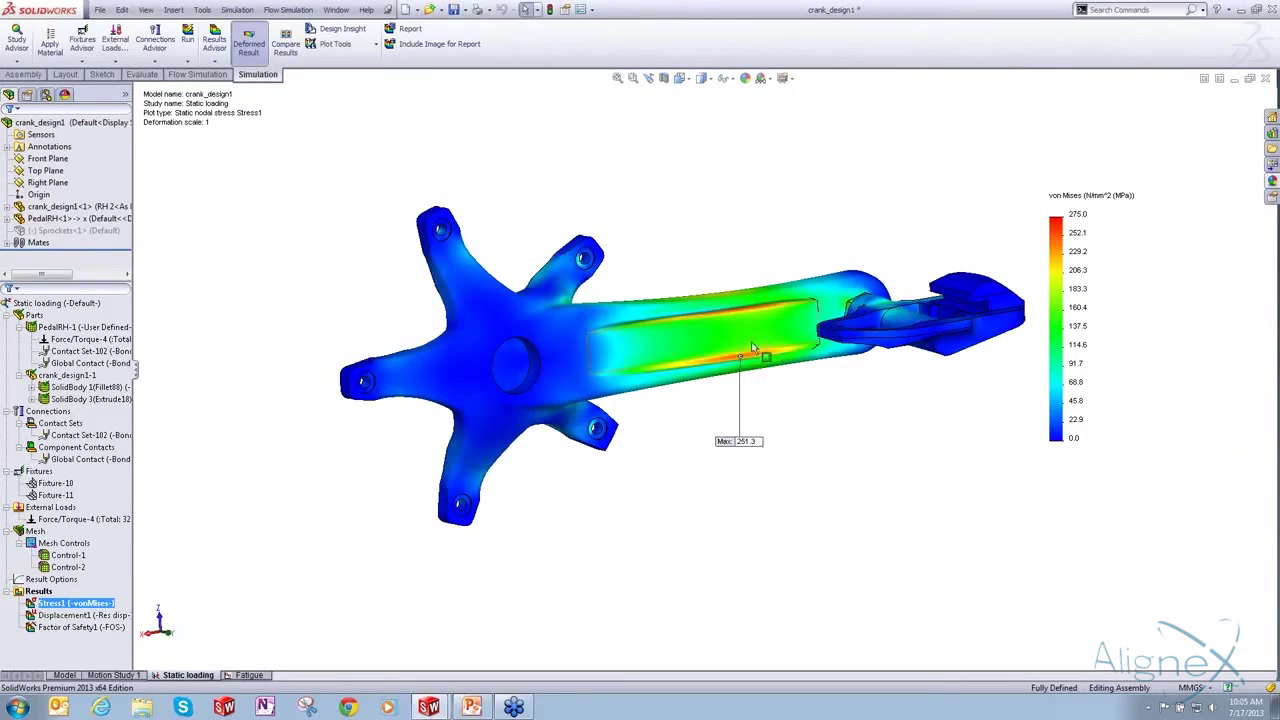
pyautogui.moveTo(752, 347)
pyautogui.mouseDown(button='middle')
pyautogui.moveTo(748, 294)
pyautogui.moveTo(779, 369)
pyautogui.moveTo(777, 526)
pyautogui.moveTo(740, 398)
pyautogui.mouseUp(button='middle')
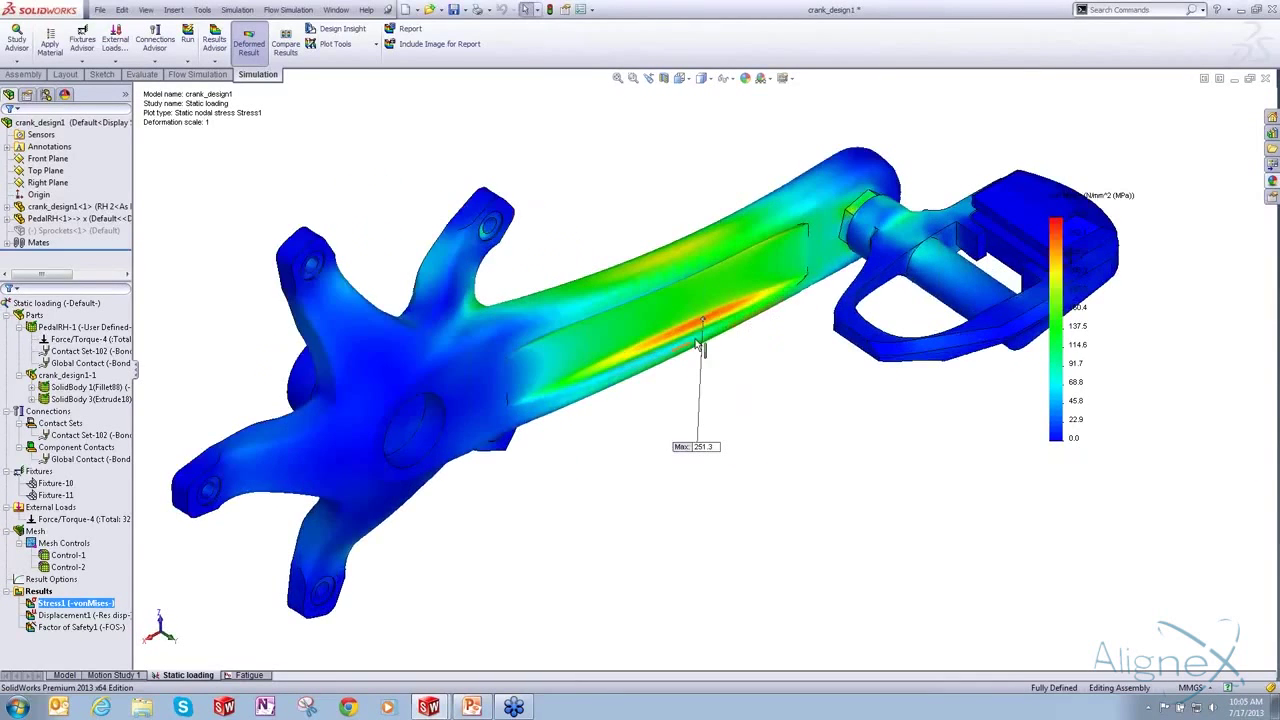
pyautogui.moveTo(712, 345)
pyautogui.mouseDown(button='middle')
pyautogui.moveTo(694, 306)
pyautogui.moveTo(770, 383)
pyautogui.moveTo(690, 308)
pyautogui.moveTo(784, 359)
pyautogui.moveTo(809, 331)
pyautogui.moveTo(749, 357)
pyautogui.moveTo(610, 277)
pyautogui.moveTo(551, 214)
pyautogui.mouseUp(button='middle')
pyautogui.hotkey('ctrl', '1')
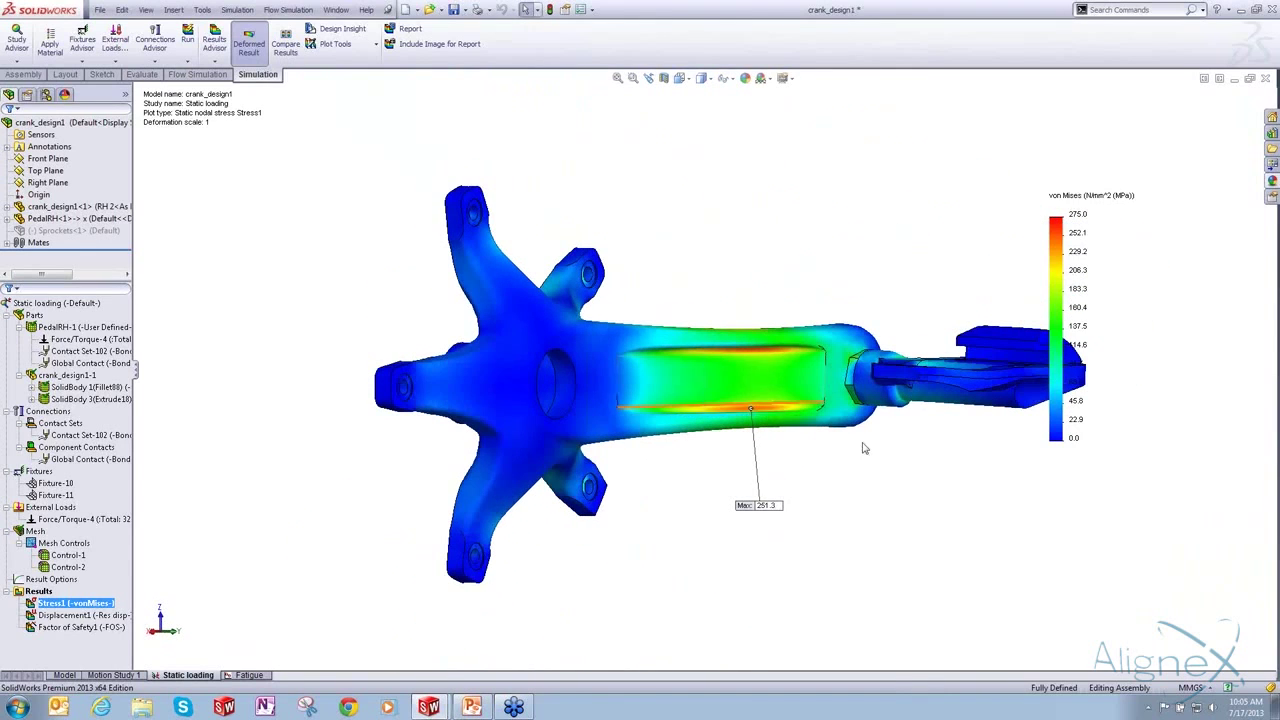
pyautogui.hotkey('ctrl', '7')
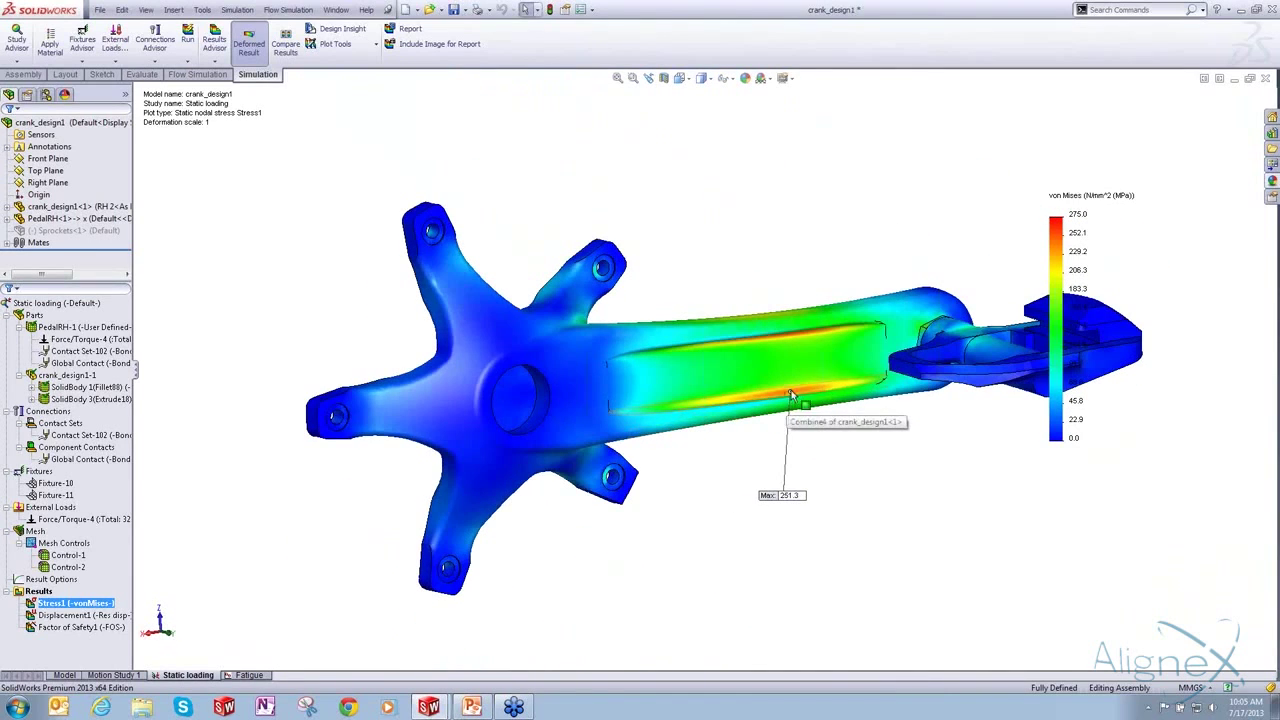
pyautogui.moveTo(790, 395); pyautogui.dragTo(791, 352, button='middle')
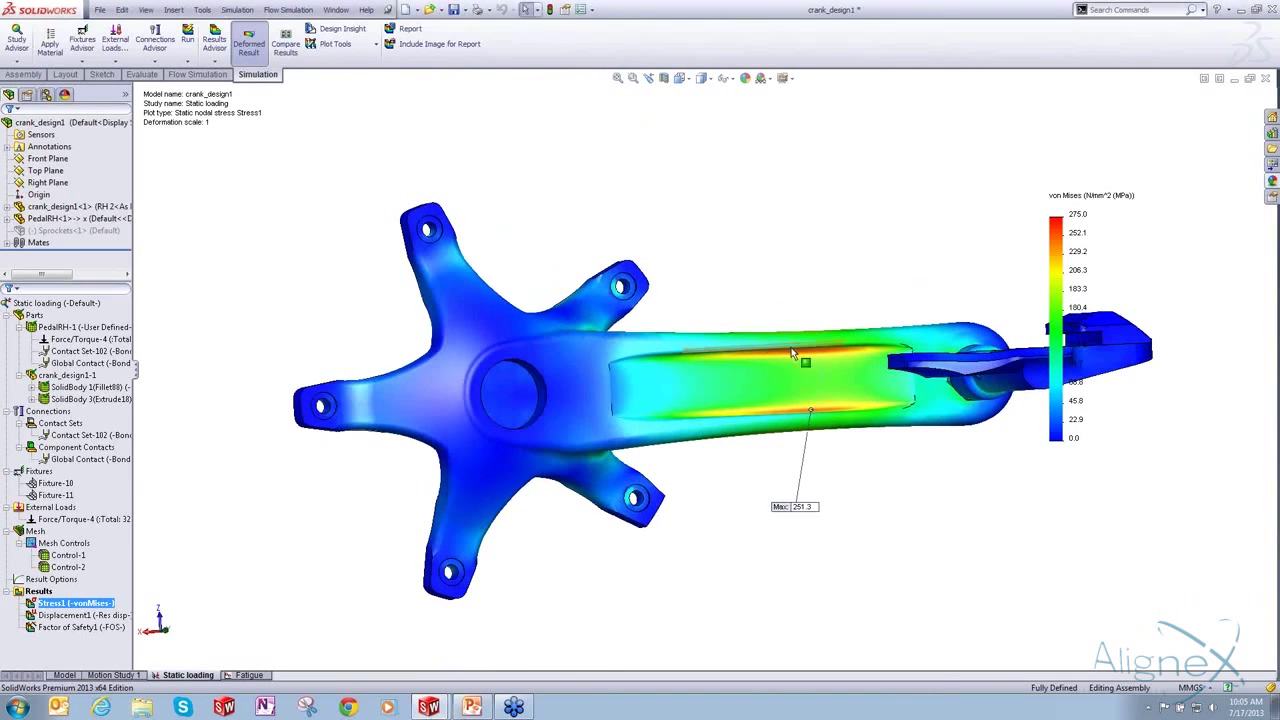
pyautogui.moveTo(895, 521); pyautogui.dragTo(917, 548, button='middle')
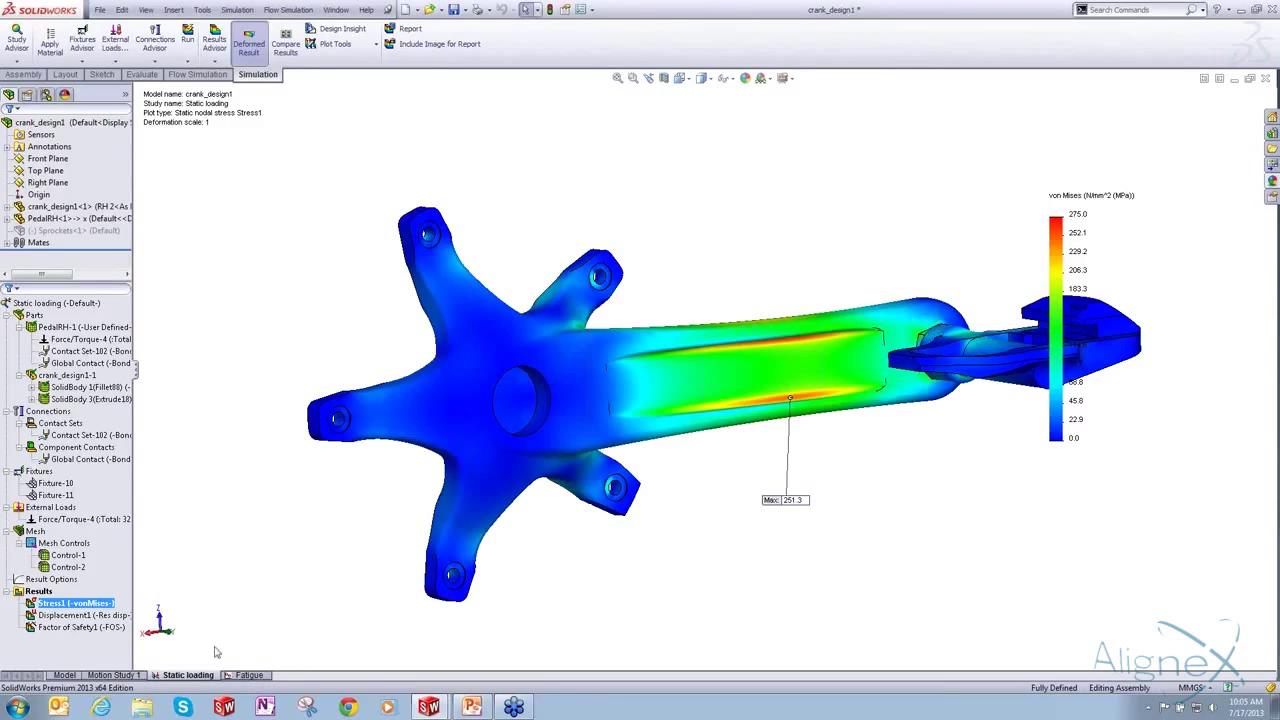
# - Switch to crank_design1's Fatigue study and select the crank body
pyautogui.click(16, 61)
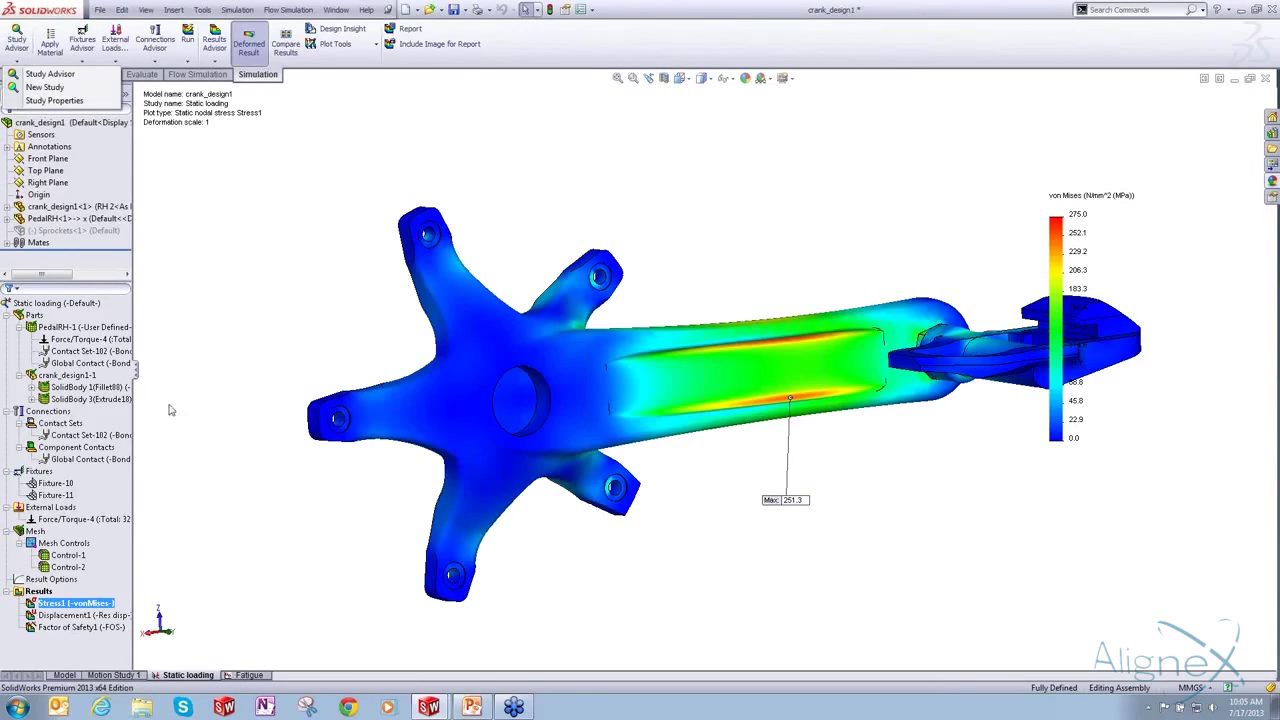
pyautogui.click(249, 667)
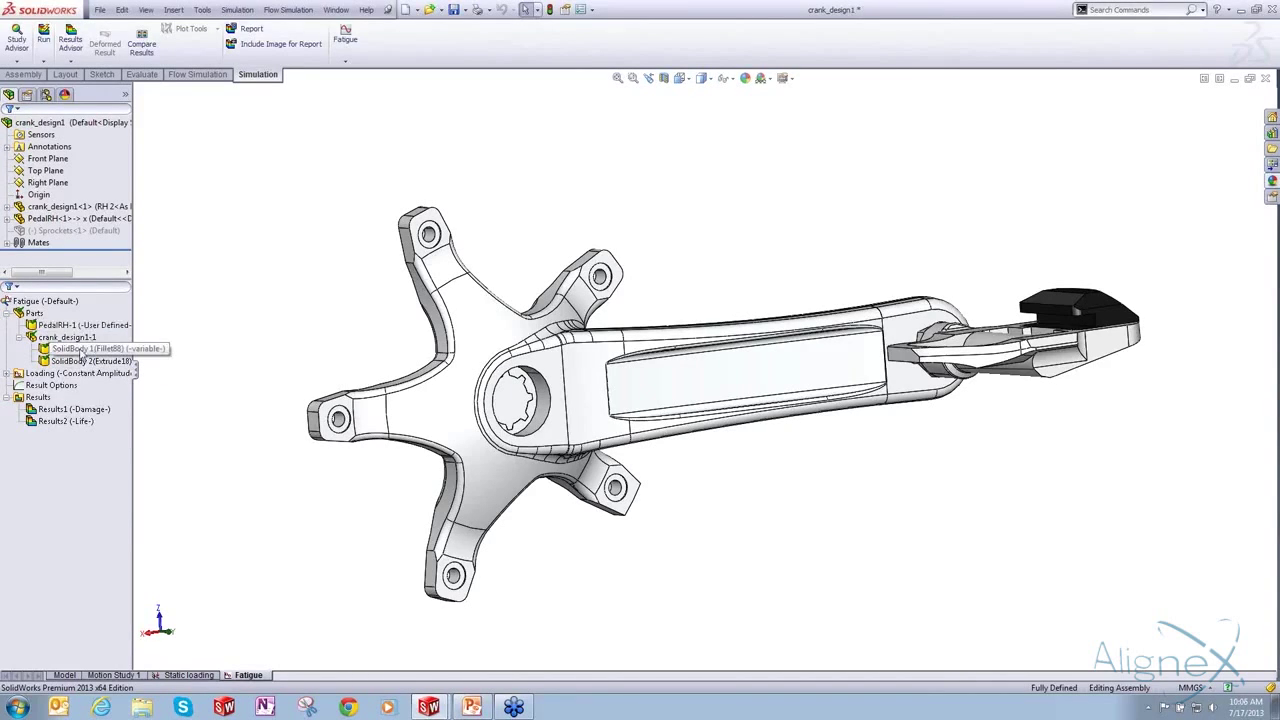
pyautogui.click(80, 350)
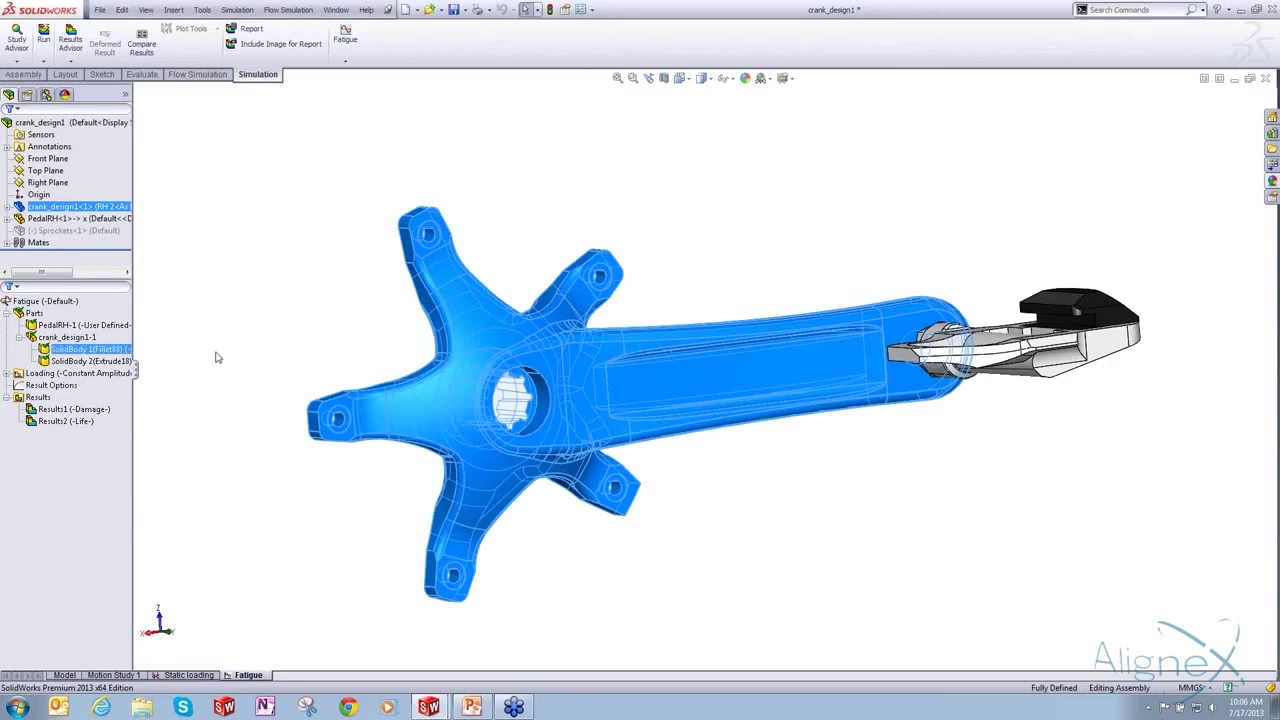
# - Show the Material Properties slide with the 6061-T6 S-N curve, then return to SolidWorks
pyautogui.click(470, 707)
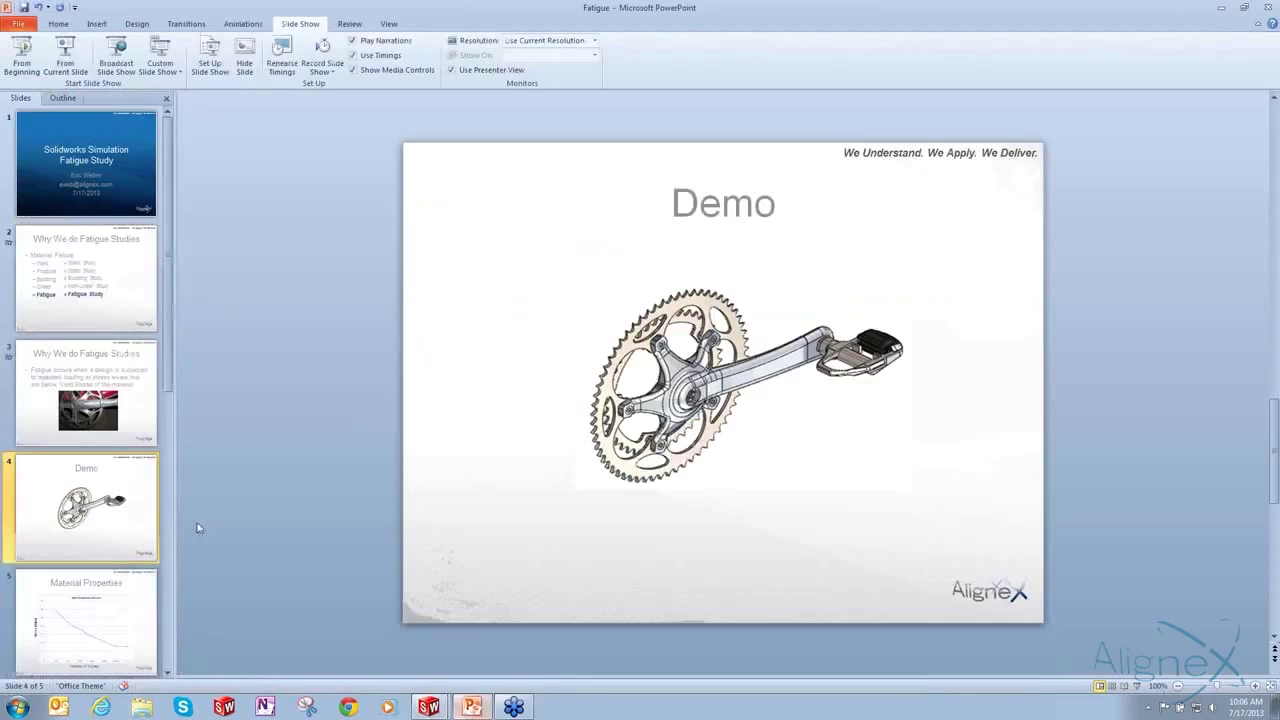
pyautogui.click(113, 617)
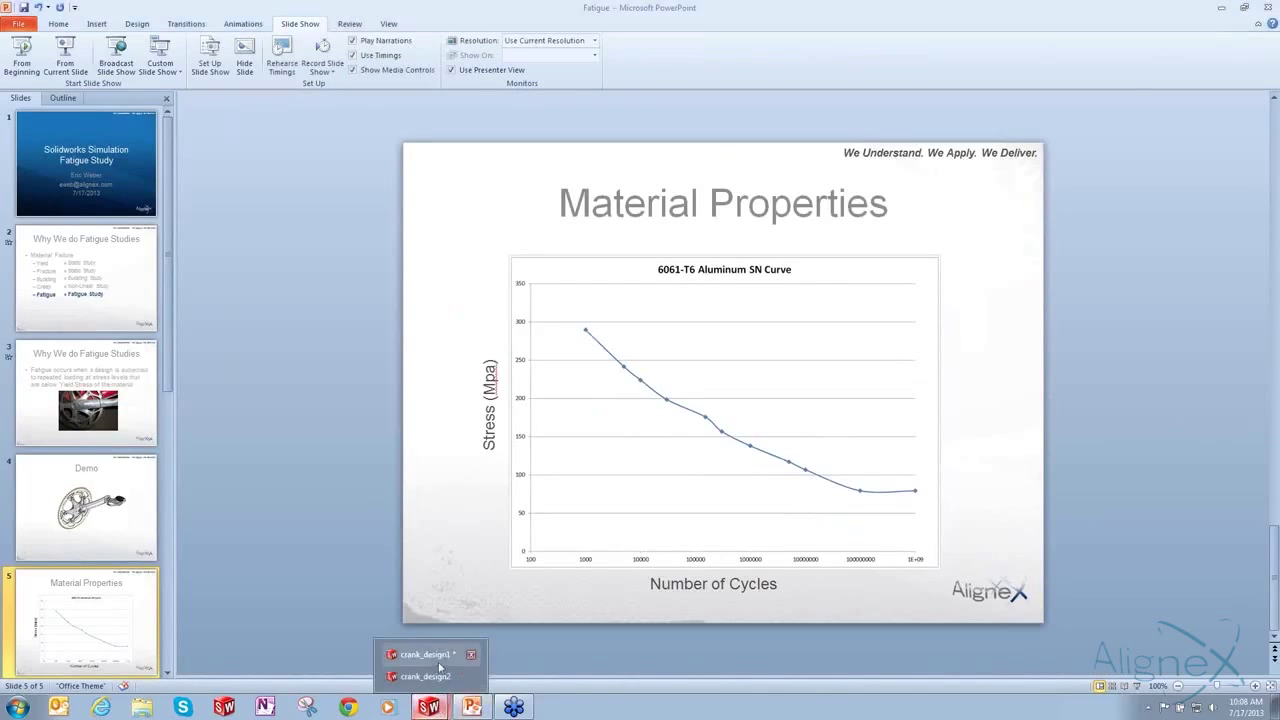
pyautogui.hotkey('alt', 'Tab')
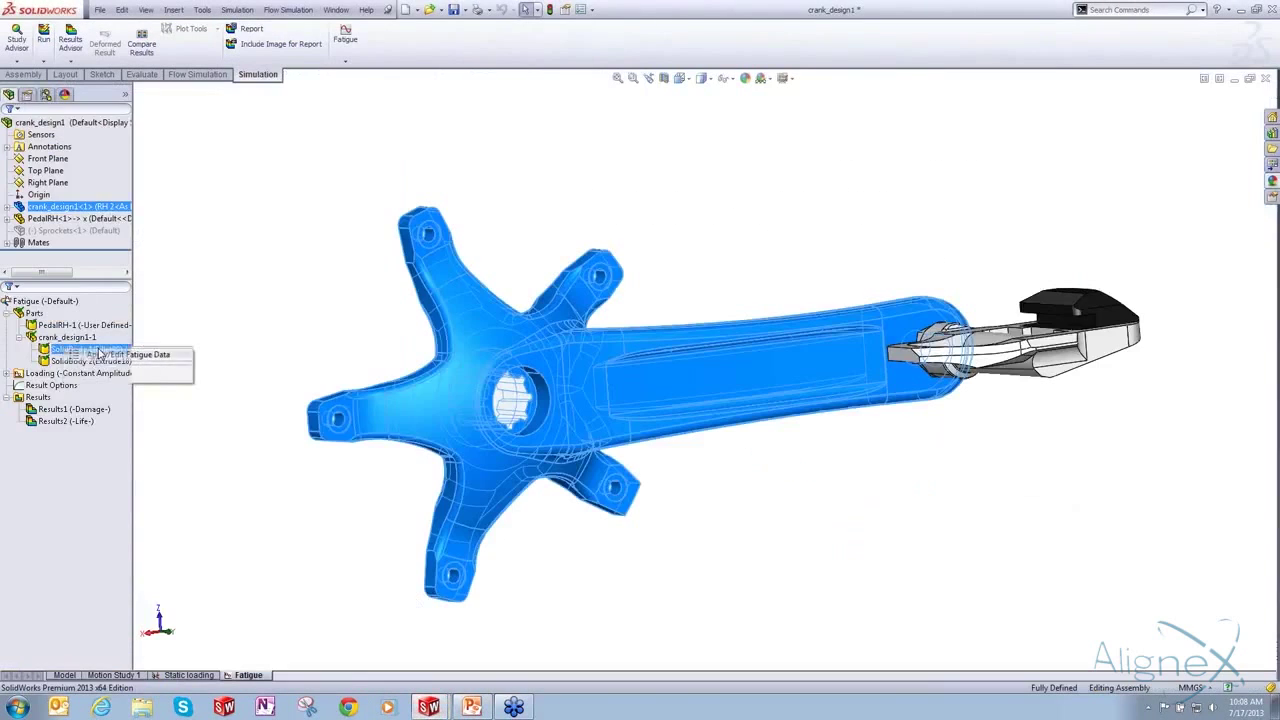
pyautogui.click(100, 354)
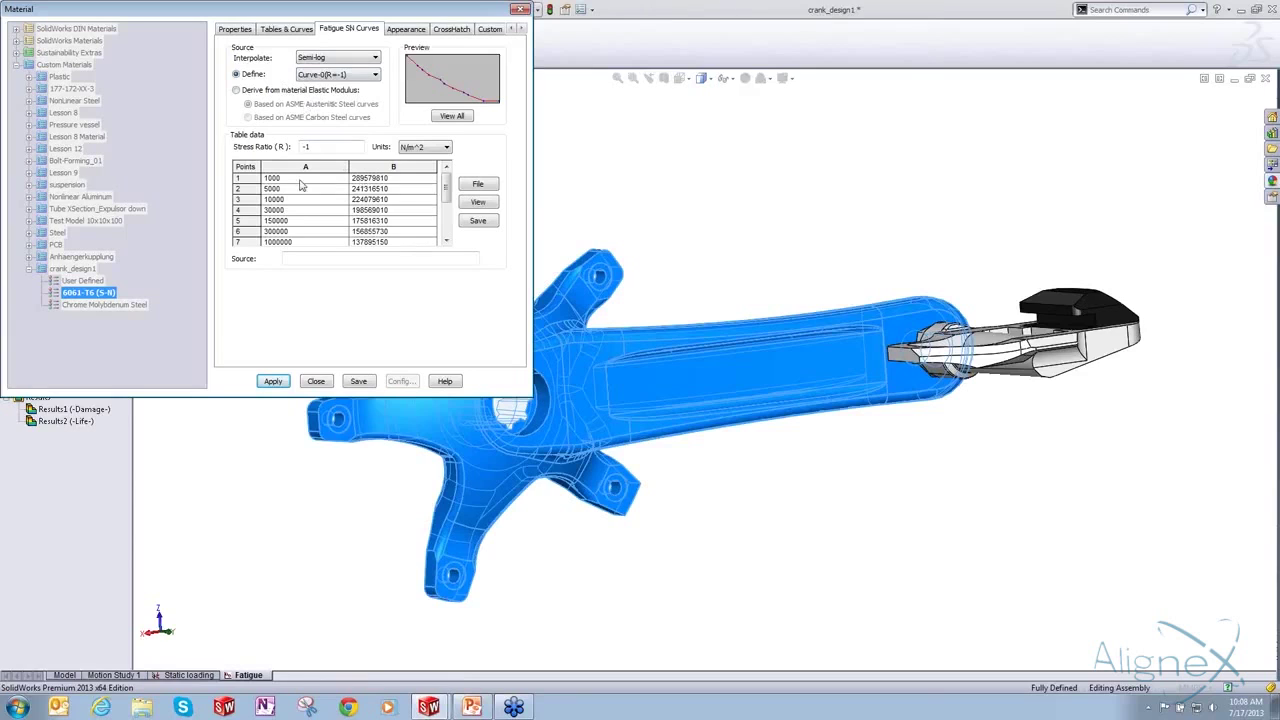
pyautogui.click(445, 147)
pyautogui.click(425, 172)
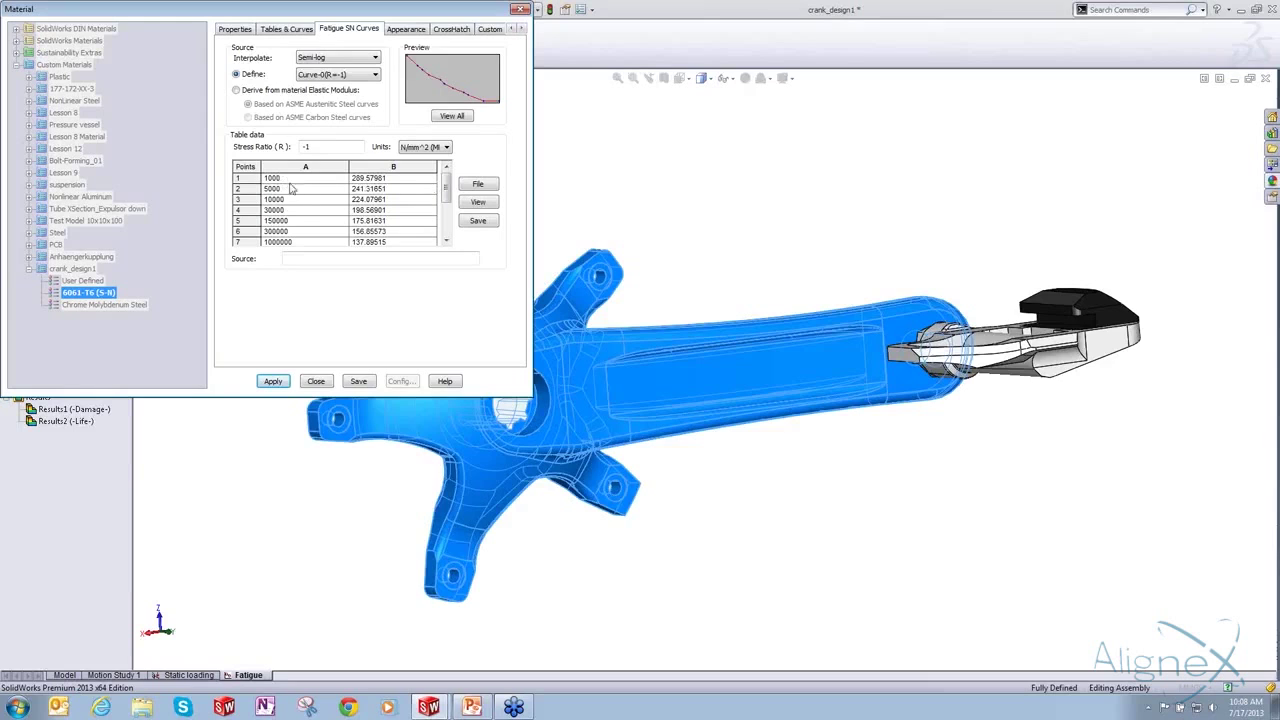
pyautogui.moveTo(447, 191); pyautogui.dragTo(447, 225)
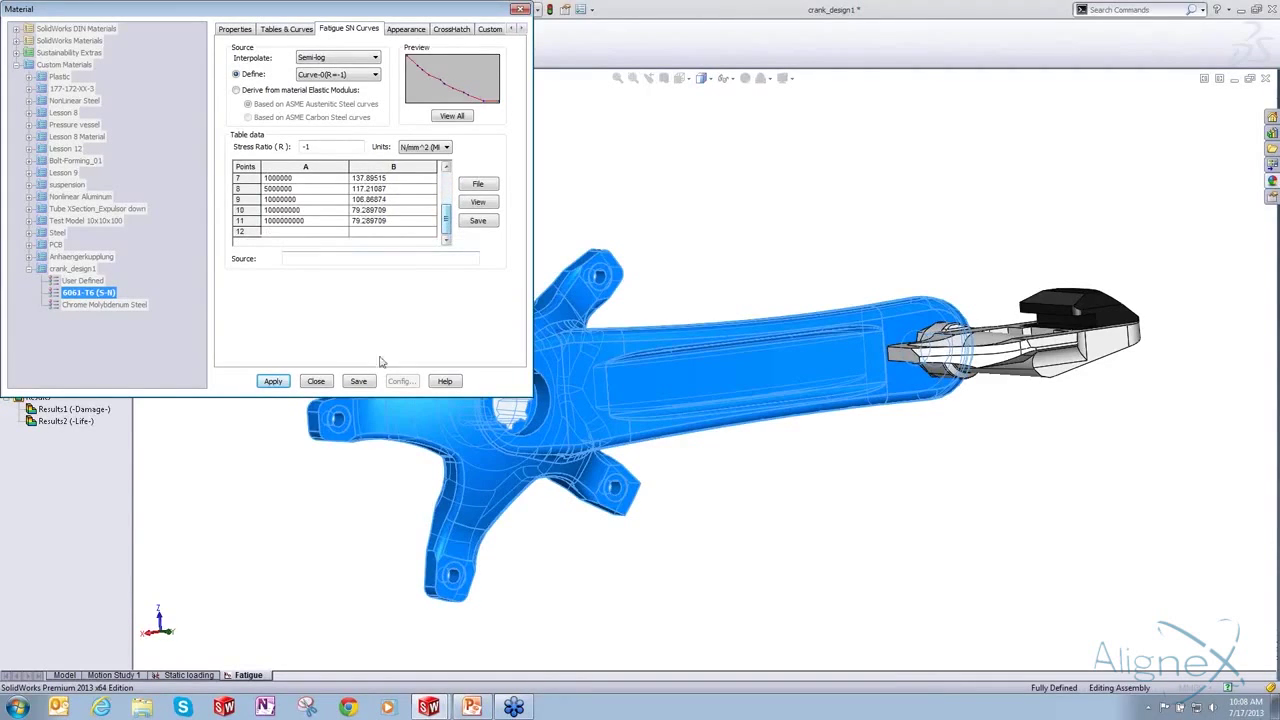
# - Close the material properties, clear the body selection and orbit to view the pedal underside
pyautogui.click(316, 381)
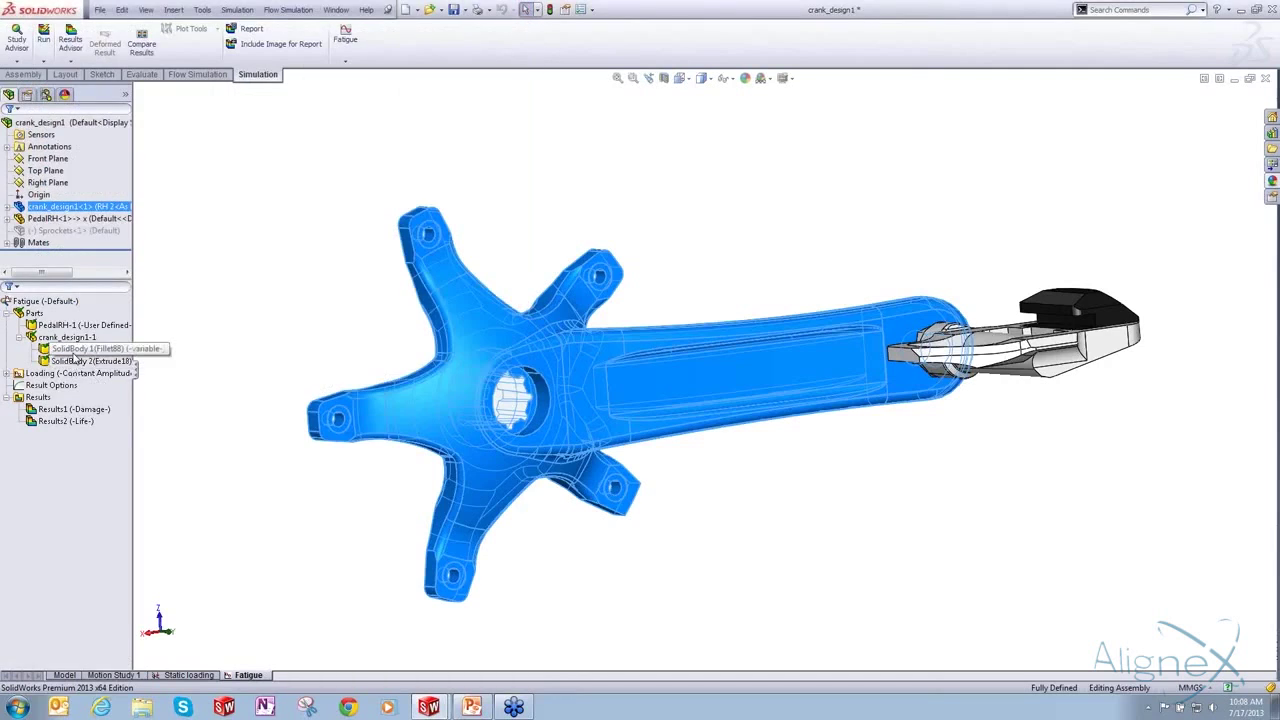
pyautogui.click(229, 378)
pyautogui.moveTo(300, 323); pyautogui.dragTo(299, 345, button='middle')
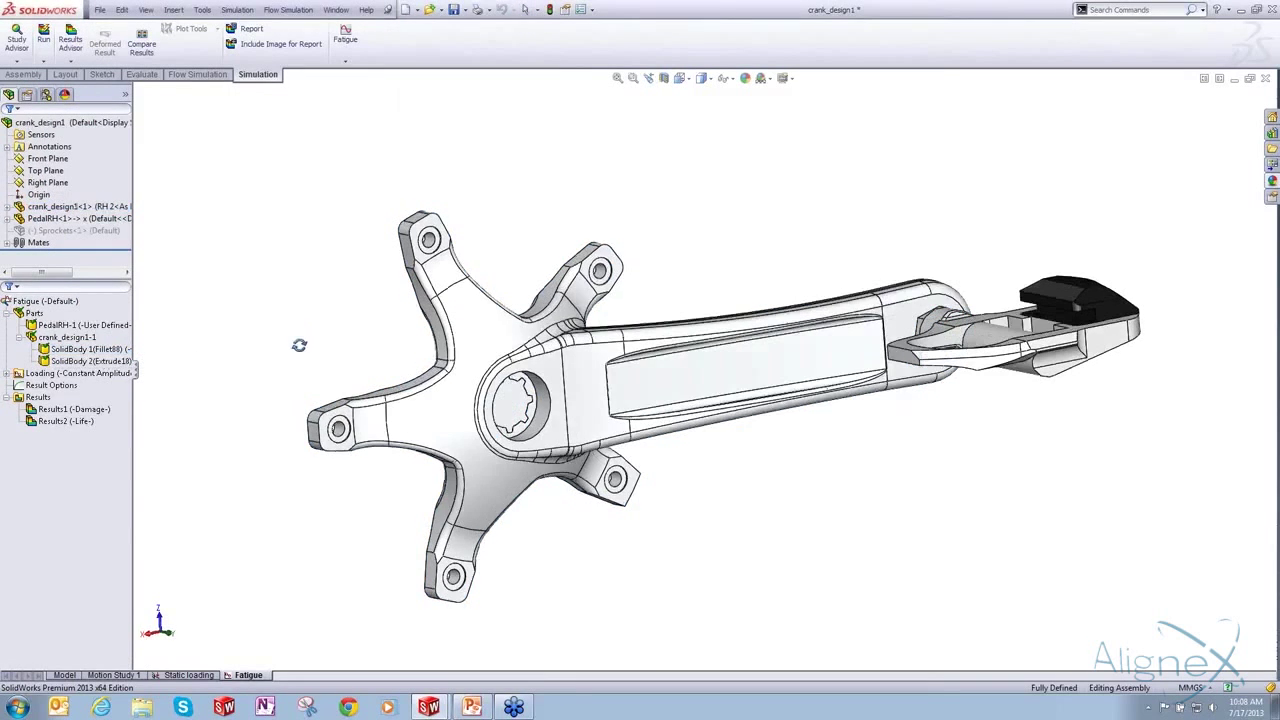
pyautogui.moveTo(720, 294); pyautogui.dragTo(457, 249, button='middle')
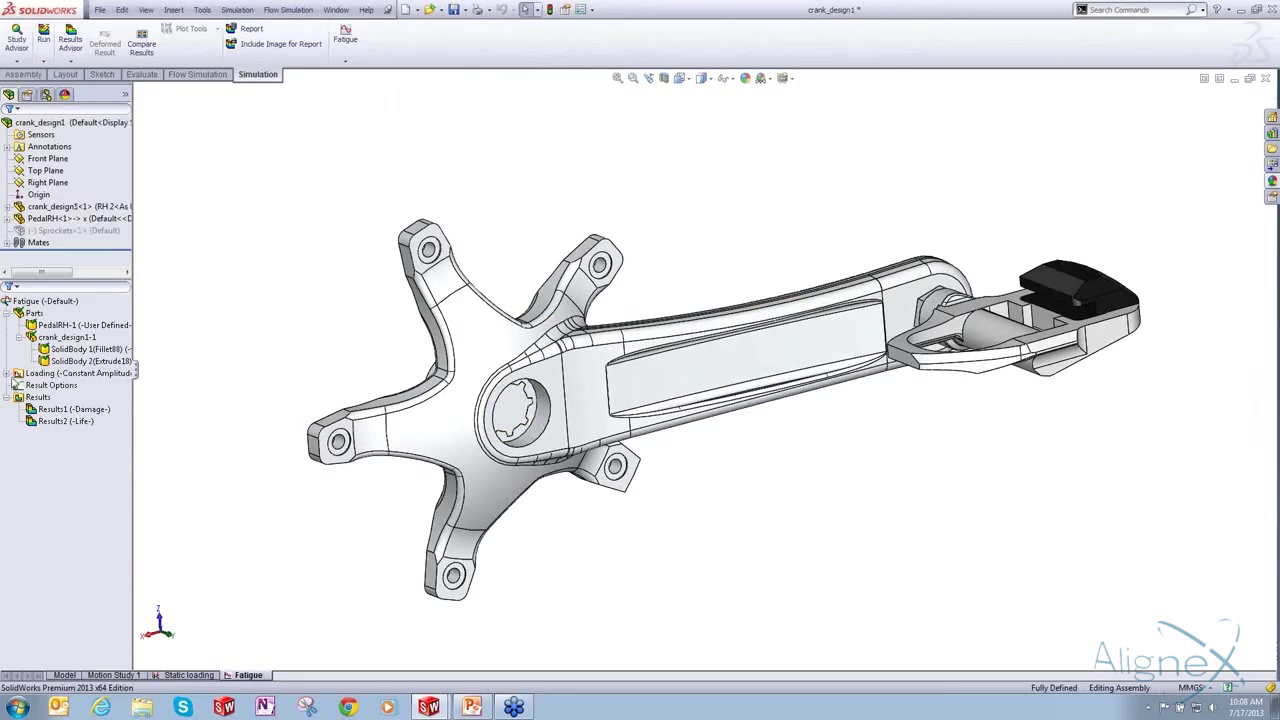
# - Open Event-1's definition under the Fatigue study's loading
pyautogui.click(8, 374)
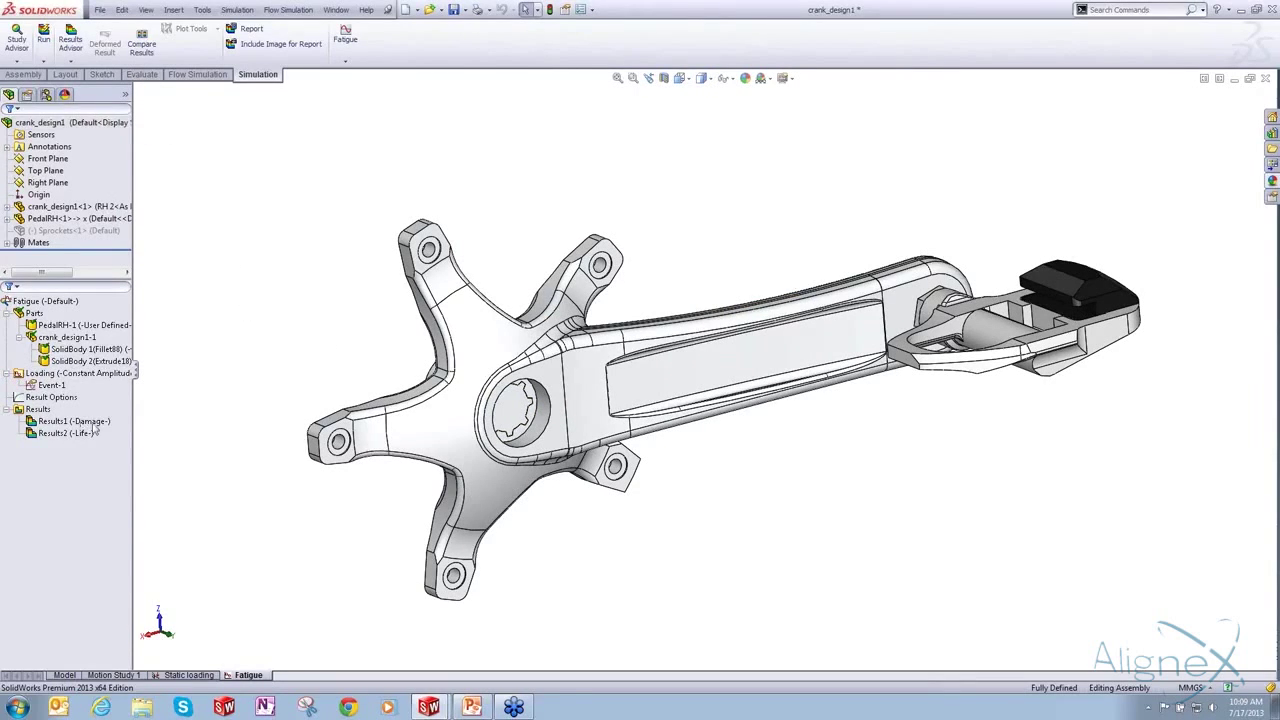
pyautogui.rightClick(62, 386)
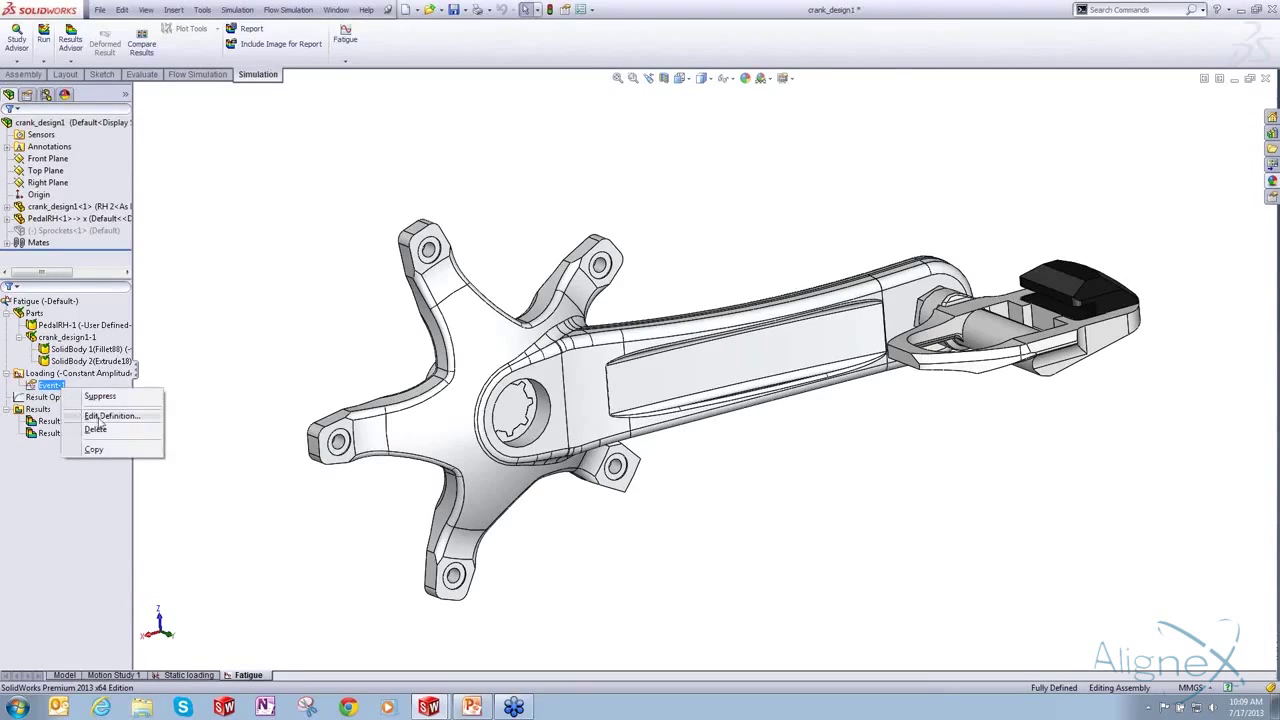
pyautogui.click(100, 418)
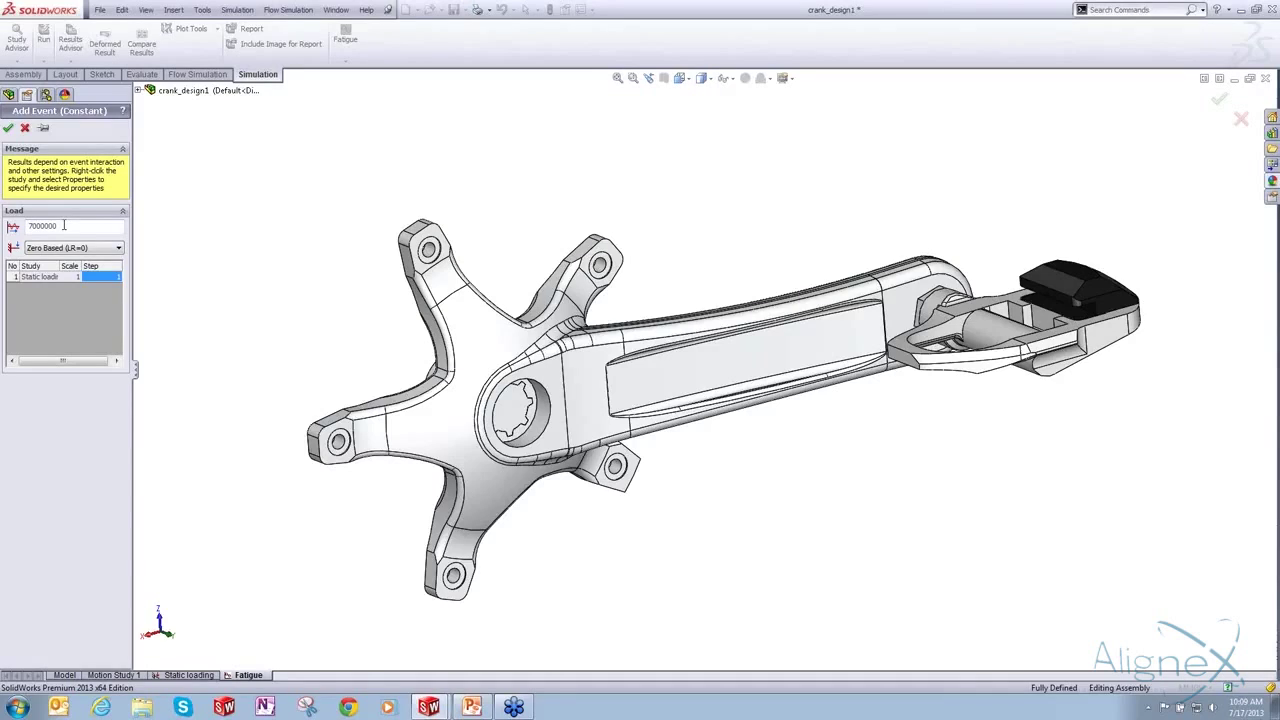
# - Keep Event-1 at 7,000,000 cycles, assign the Static loading study and accept it
pyautogui.moveTo(64, 226); pyautogui.dragTo(28, 226)
pyautogui.moveTo(614, 370); pyautogui.dragTo(612, 390, button='middle')
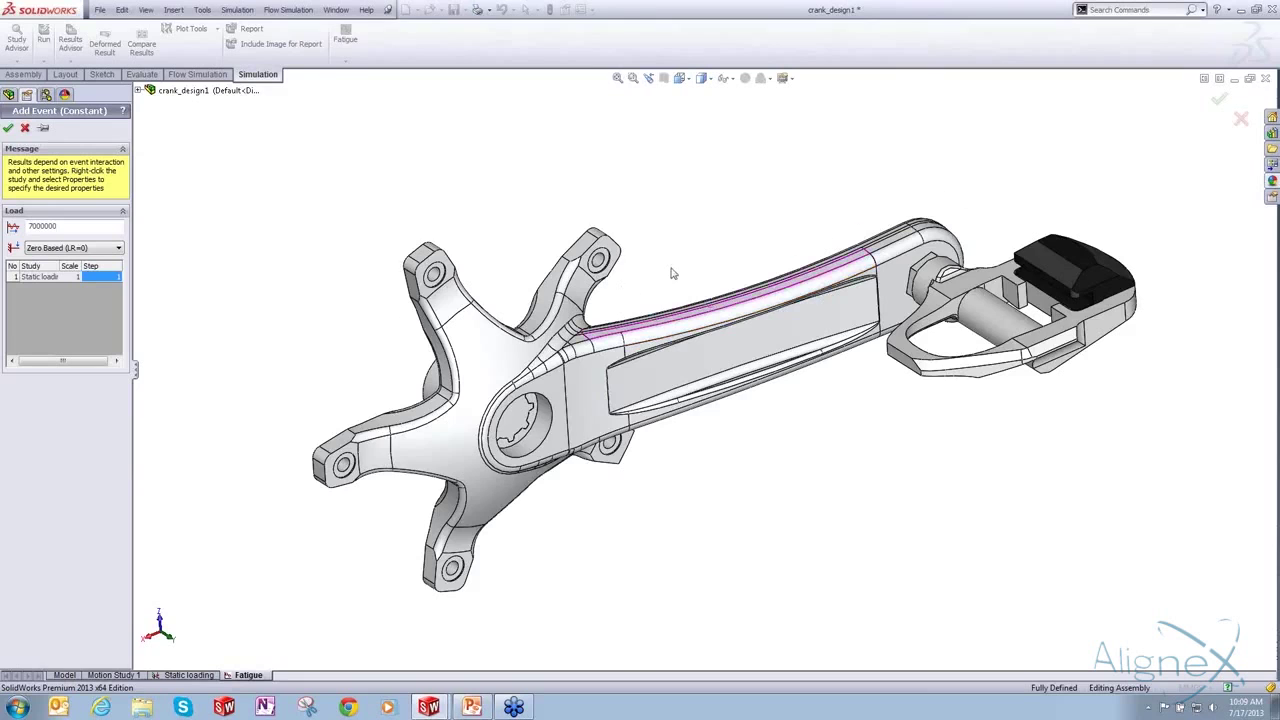
pyautogui.moveTo(672, 273); pyautogui.dragTo(818, 262, button='middle')
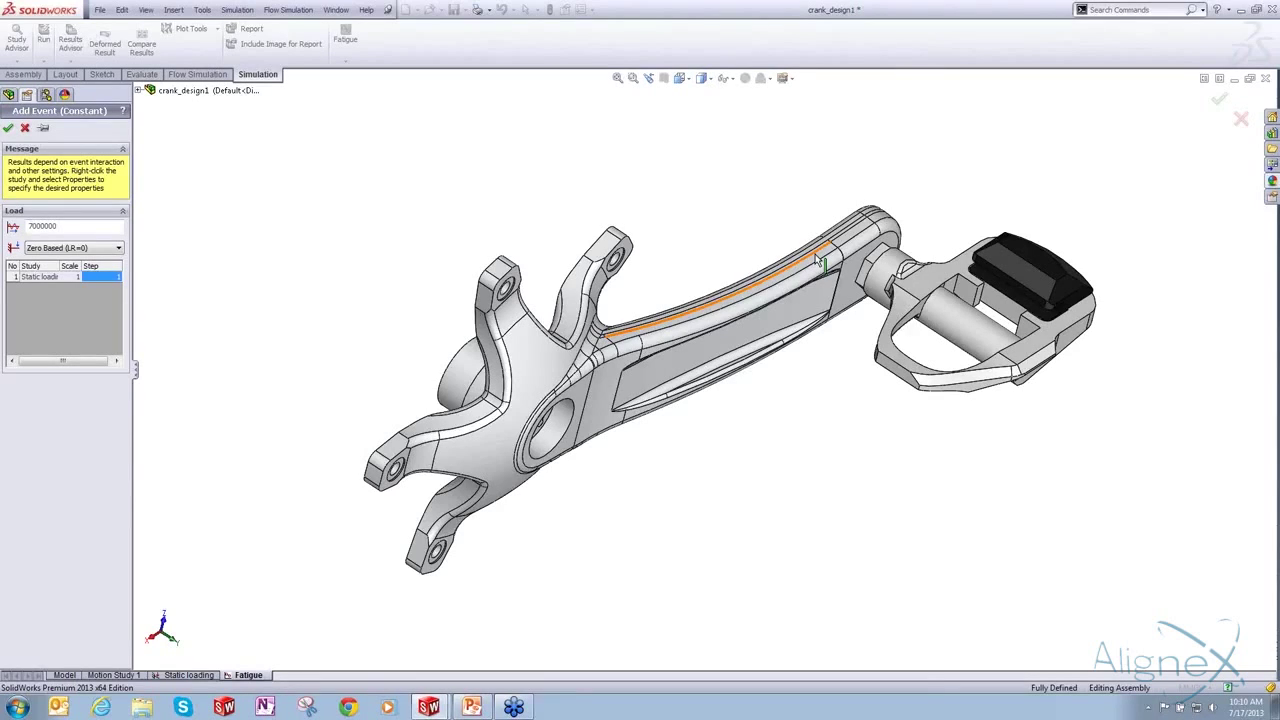
pyautogui.click(51, 279)
pyautogui.click(52, 277)
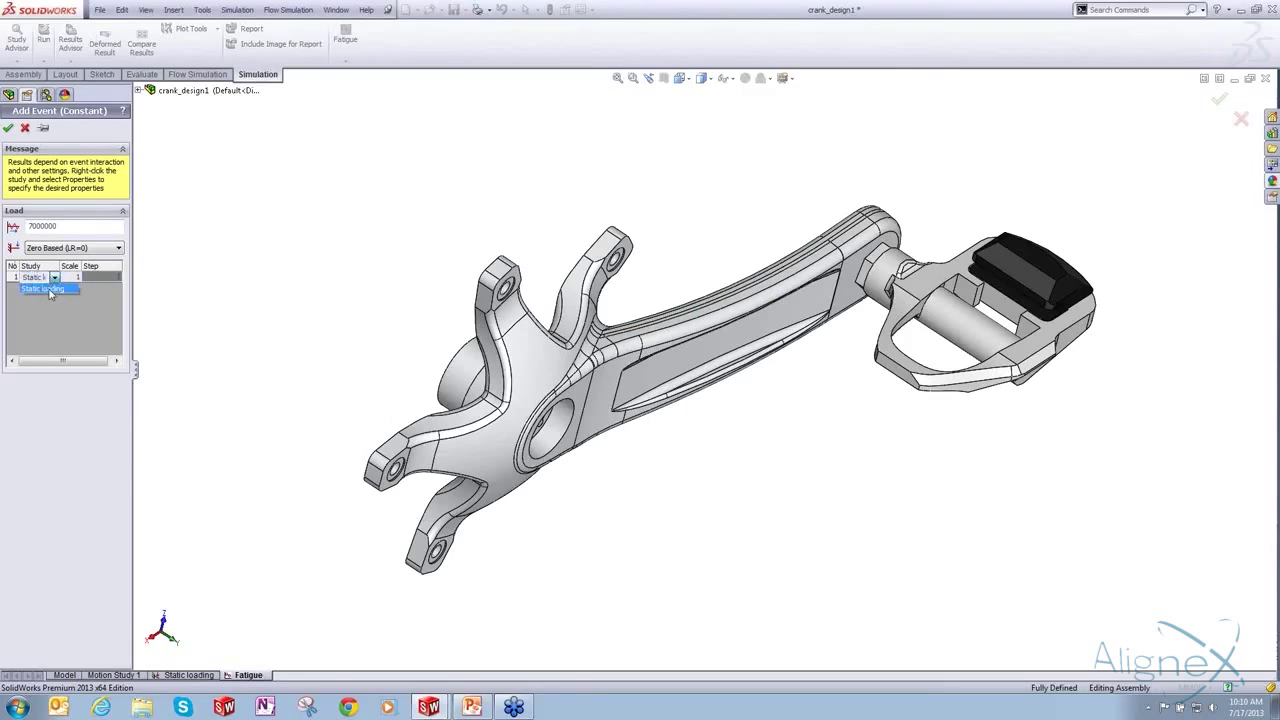
pyautogui.click(43, 288)
pyautogui.click(64, 225)
pyautogui.click(8, 129)
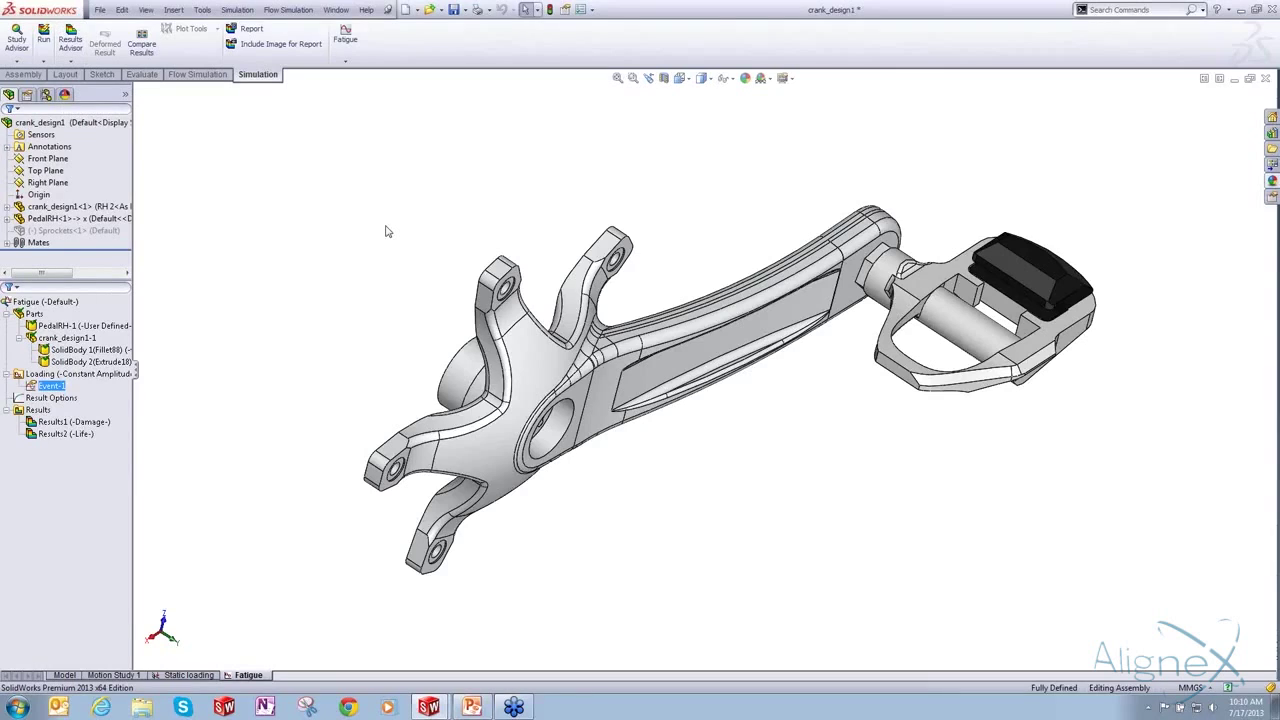
# - Display the Results1 damage plot and orbit and zoom to inspect the red band on the crank arm
pyautogui.moveTo(386, 229); pyautogui.dragTo(386, 206, button='middle')
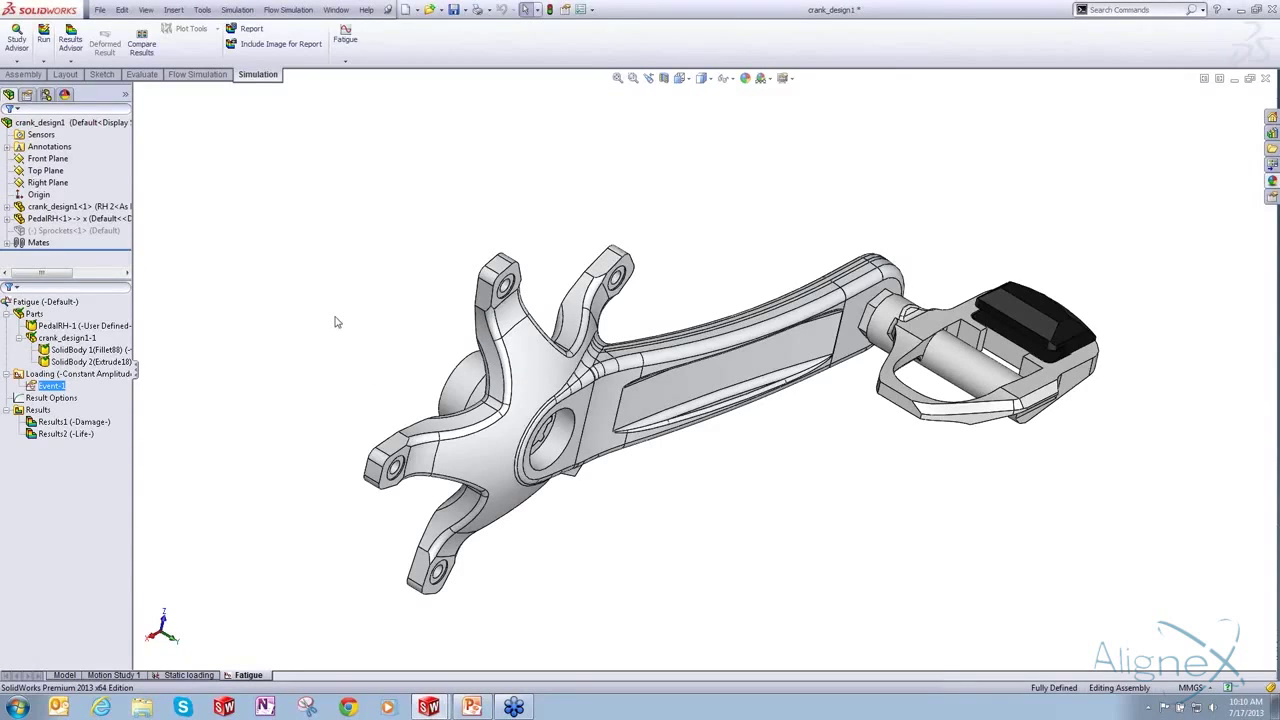
pyautogui.click(60, 423)
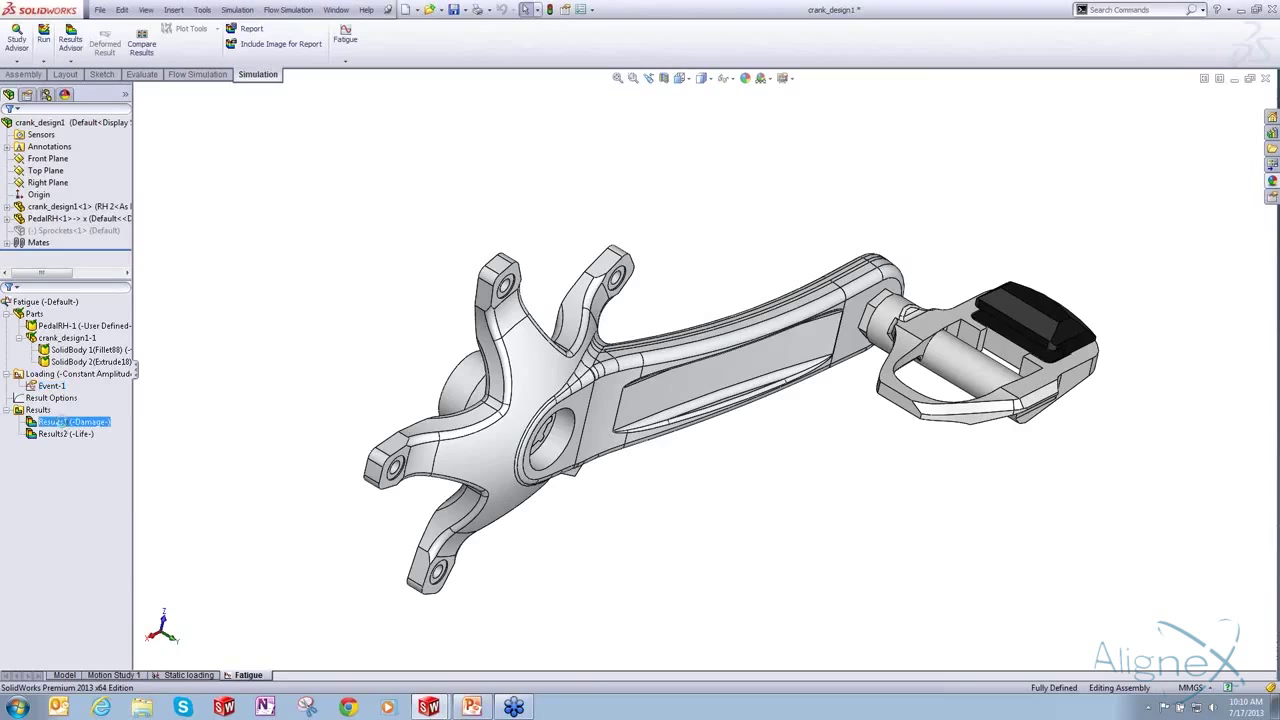
pyautogui.doubleClick(62, 423)
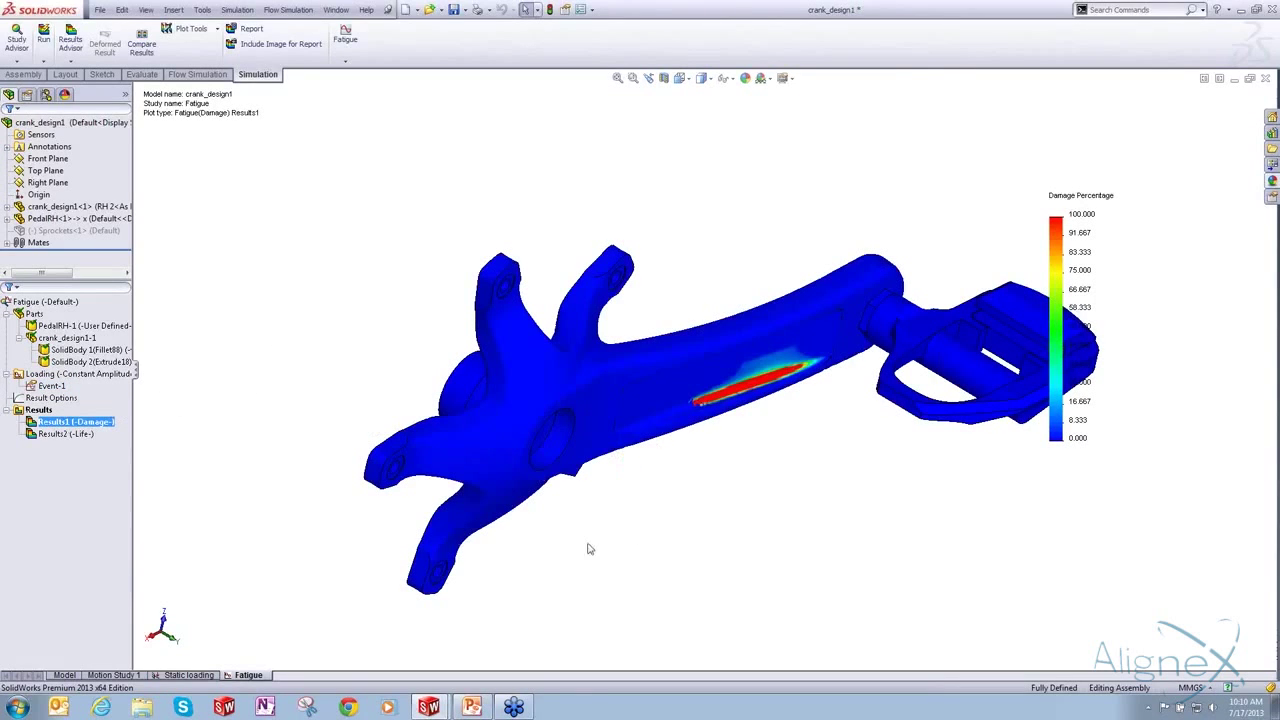
pyautogui.scroll(3, 771, 491)
pyautogui.moveTo(771, 491); pyautogui.dragTo(757, 443, button='middle')
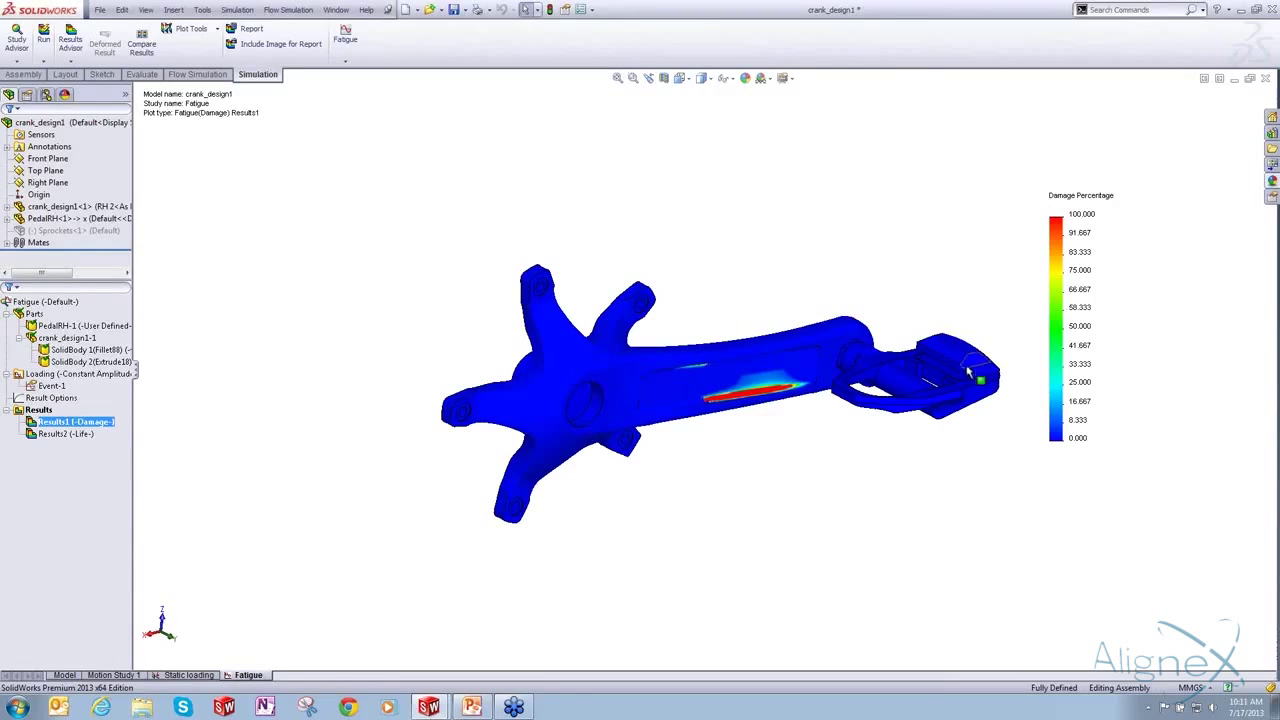
pyautogui.moveTo(726, 486); pyautogui.dragTo(750, 470, button='middle')
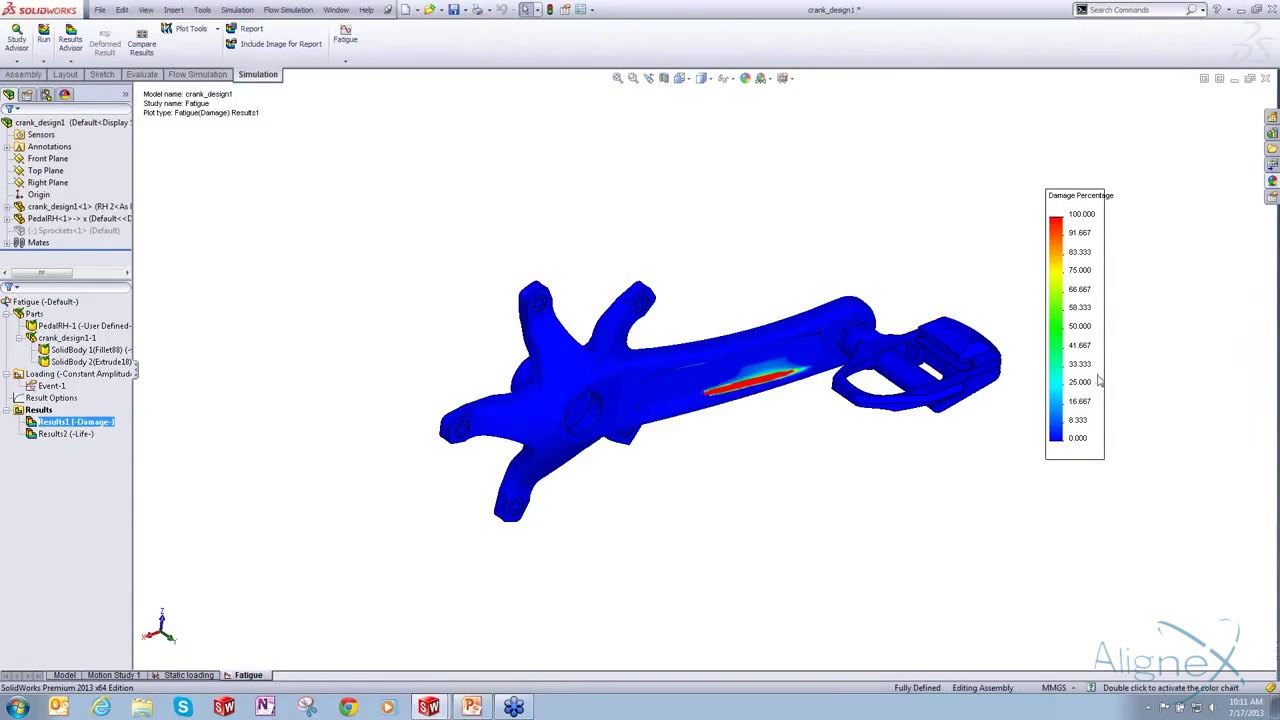
pyautogui.scroll(-5, 779, 387)
pyautogui.scroll(-2, 779, 387)
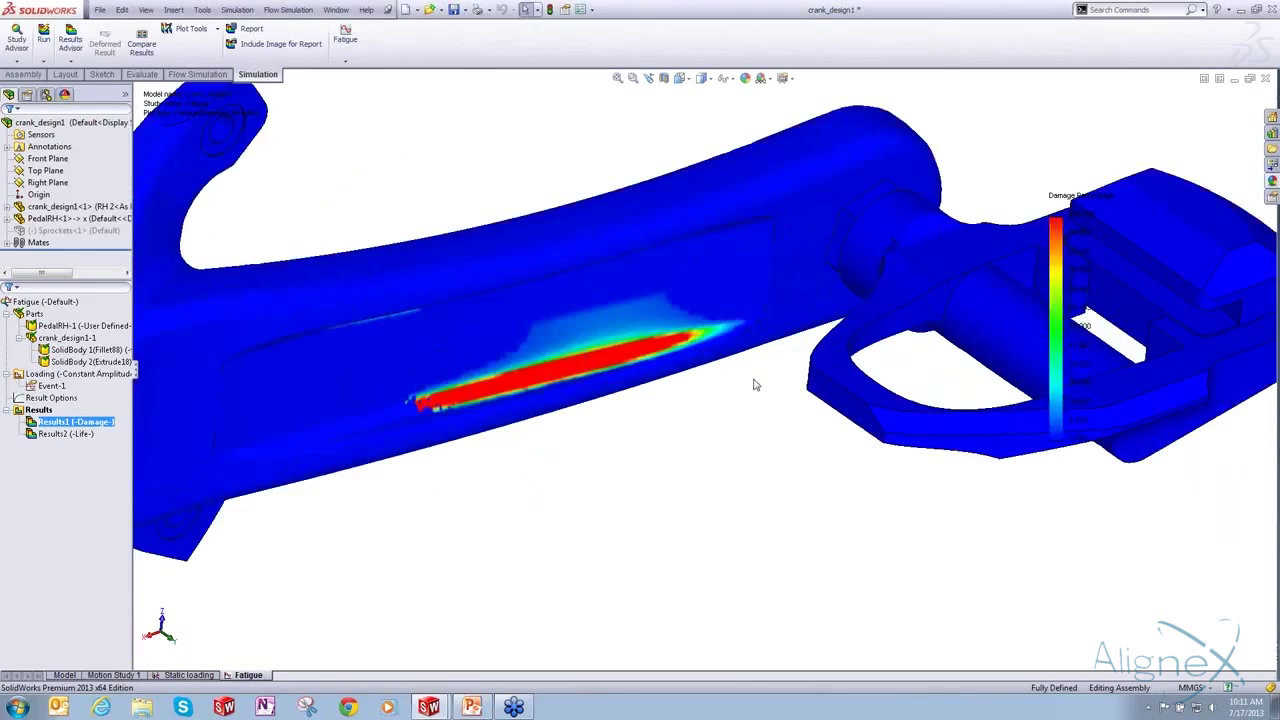
pyautogui.scroll(-2, 752, 380)
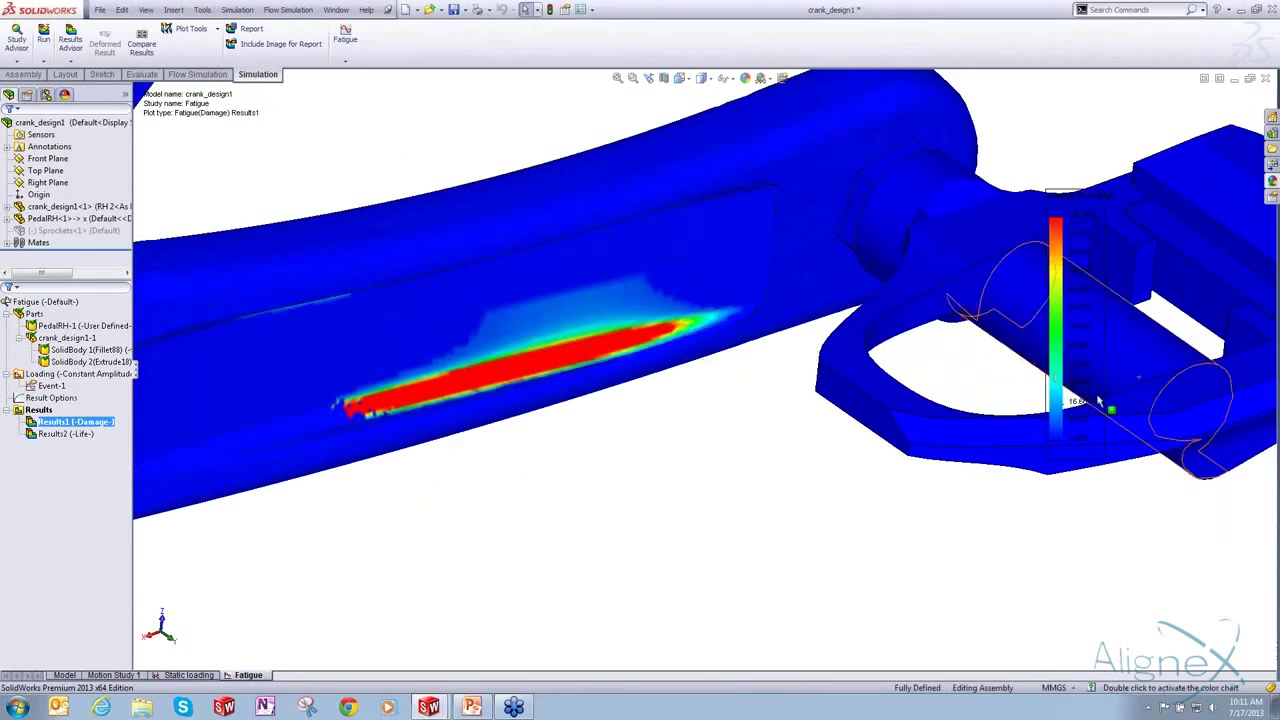
pyautogui.scroll(3, 720, 350)
pyautogui.scroll(2, 713, 365)
pyautogui.scroll(1, 713, 365)
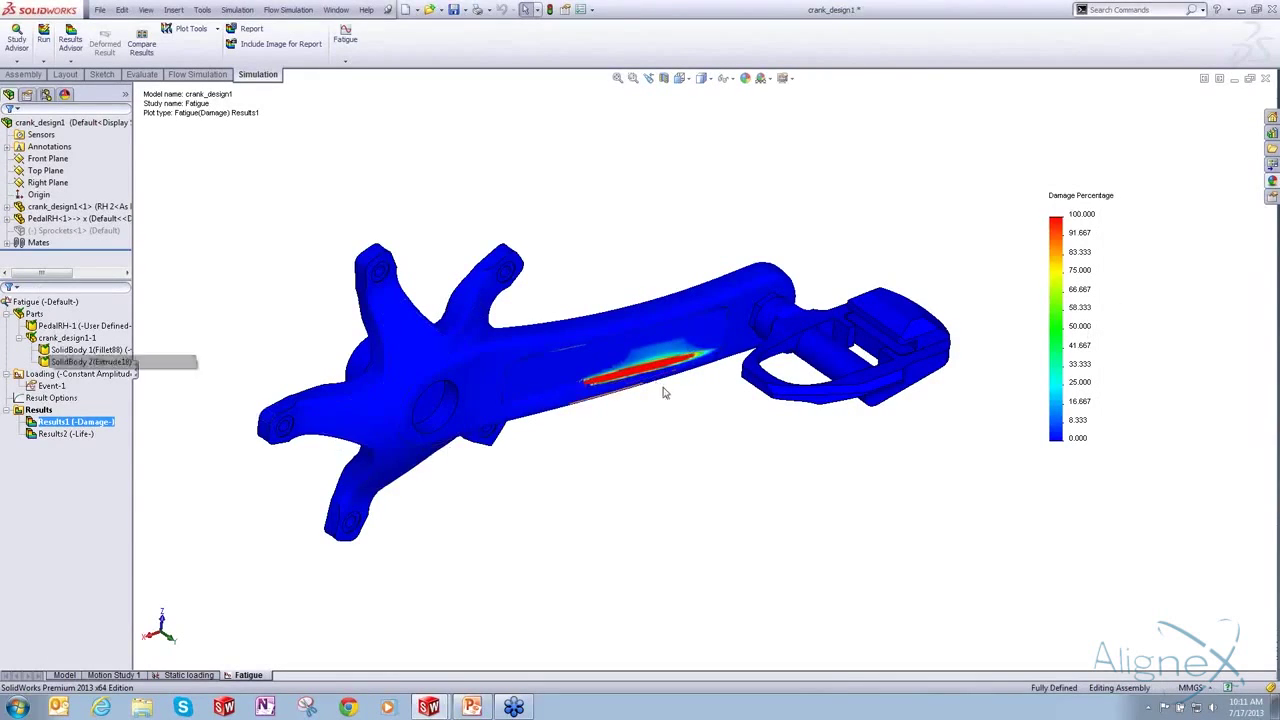
pyautogui.scroll(-1, 676, 377)
pyautogui.scroll(-1, 676, 377)
pyautogui.scroll(-2, 686, 380)
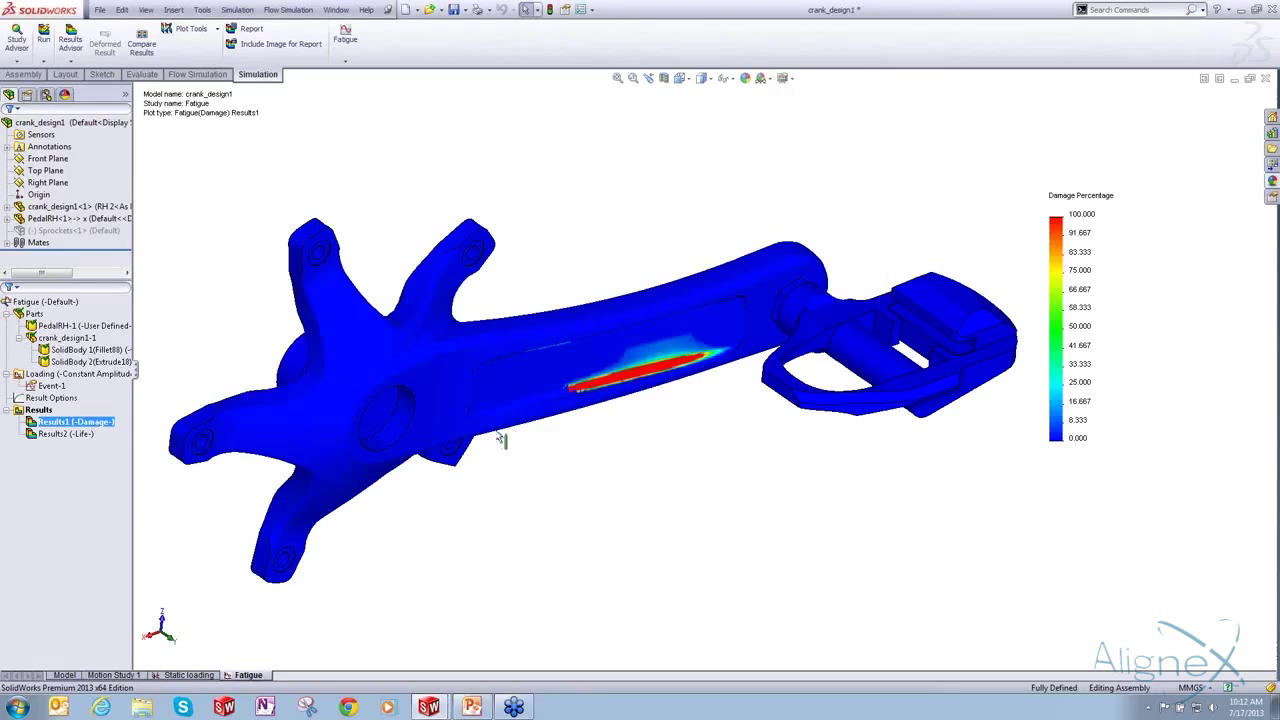
# - Show crank_design1's Results2 Life plot with its Min label moved aside, then switch to crank_design2
pyautogui.click(57, 435)
pyautogui.doubleClick(61, 436)
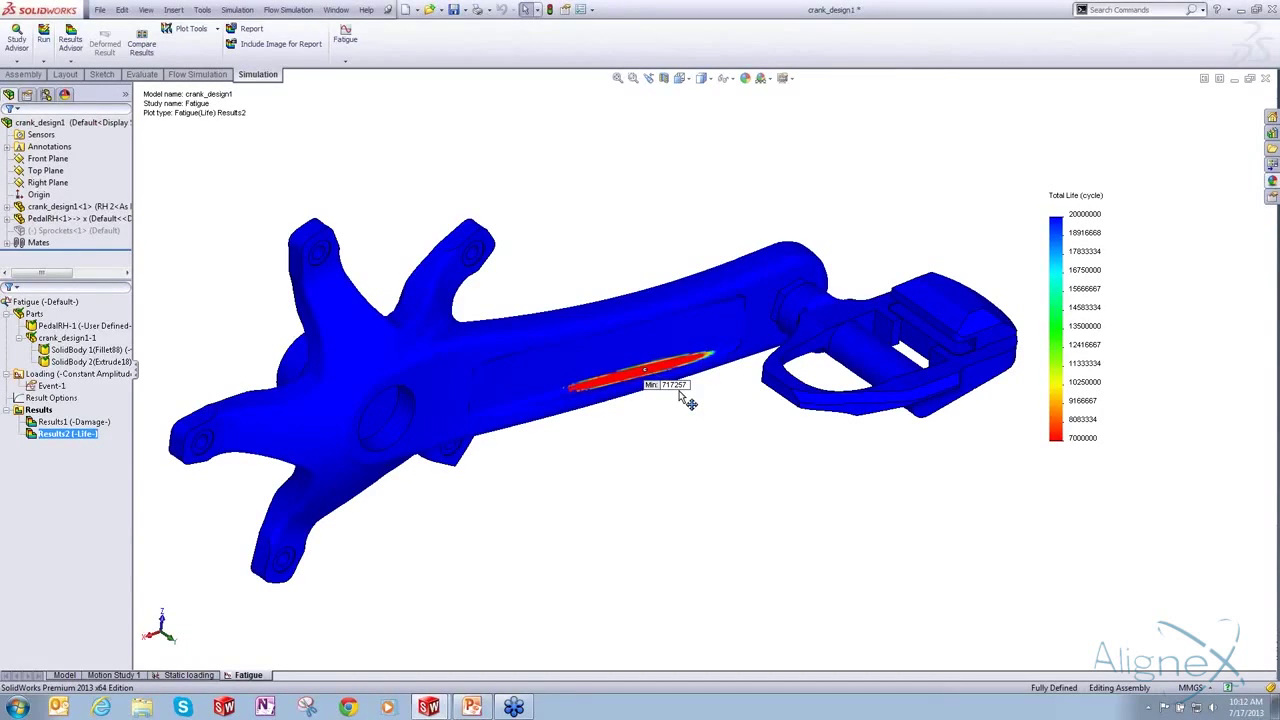
pyautogui.scroll(-2, 672, 380)
pyautogui.scroll(-2, 640, 370)
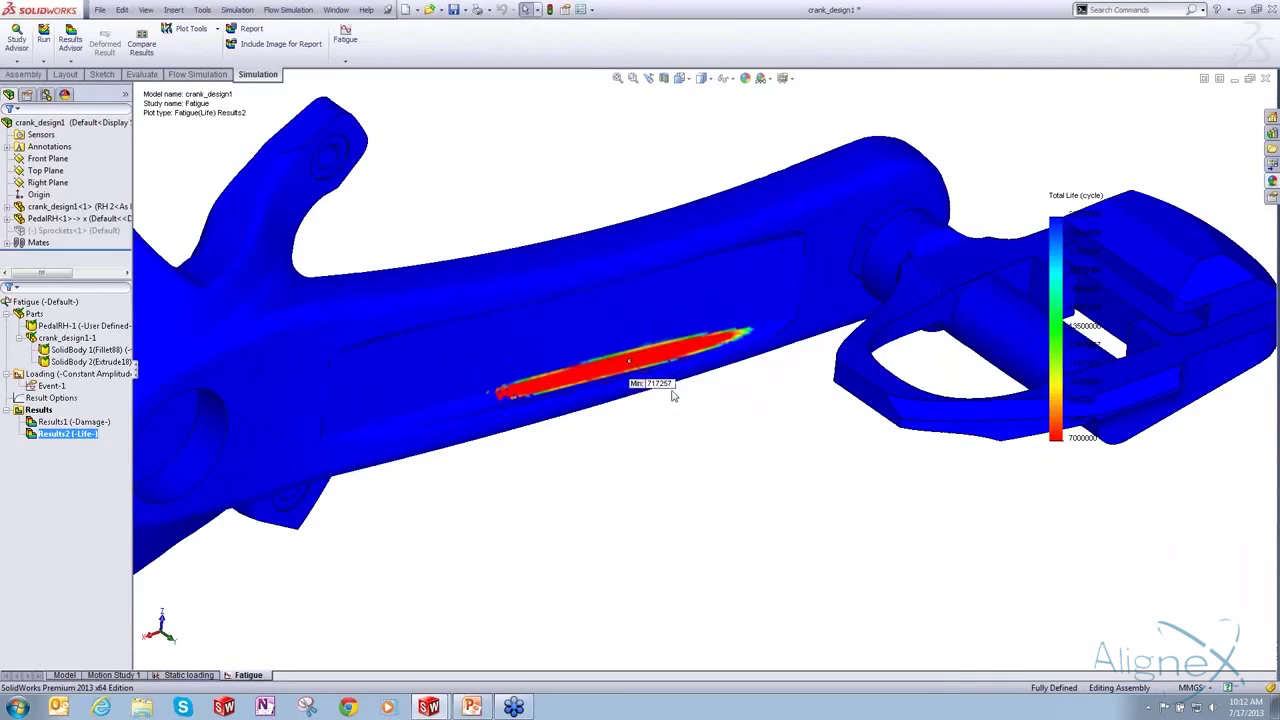
pyautogui.moveTo(673, 396); pyautogui.dragTo(660, 420)
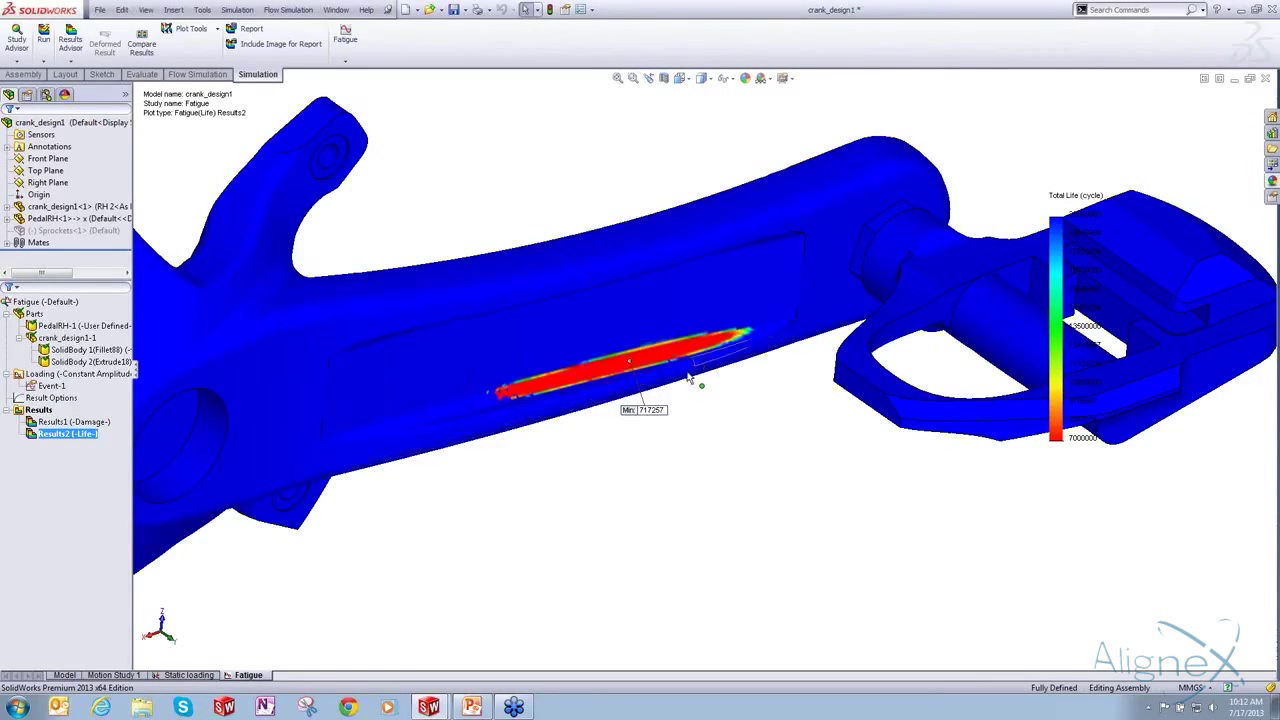
pyautogui.moveTo(895, 435); pyautogui.dragTo(930, 475, button='middle')
pyautogui.press('f')
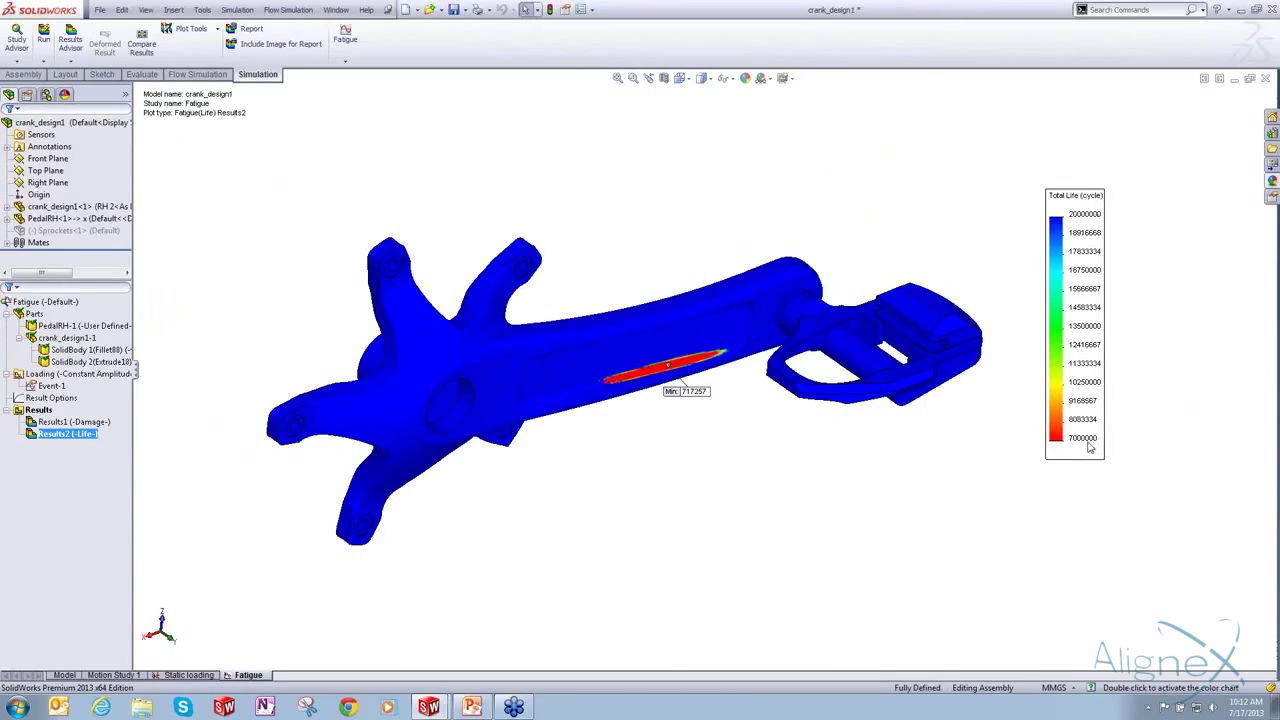
pyautogui.scroll(-3, 720, 367)
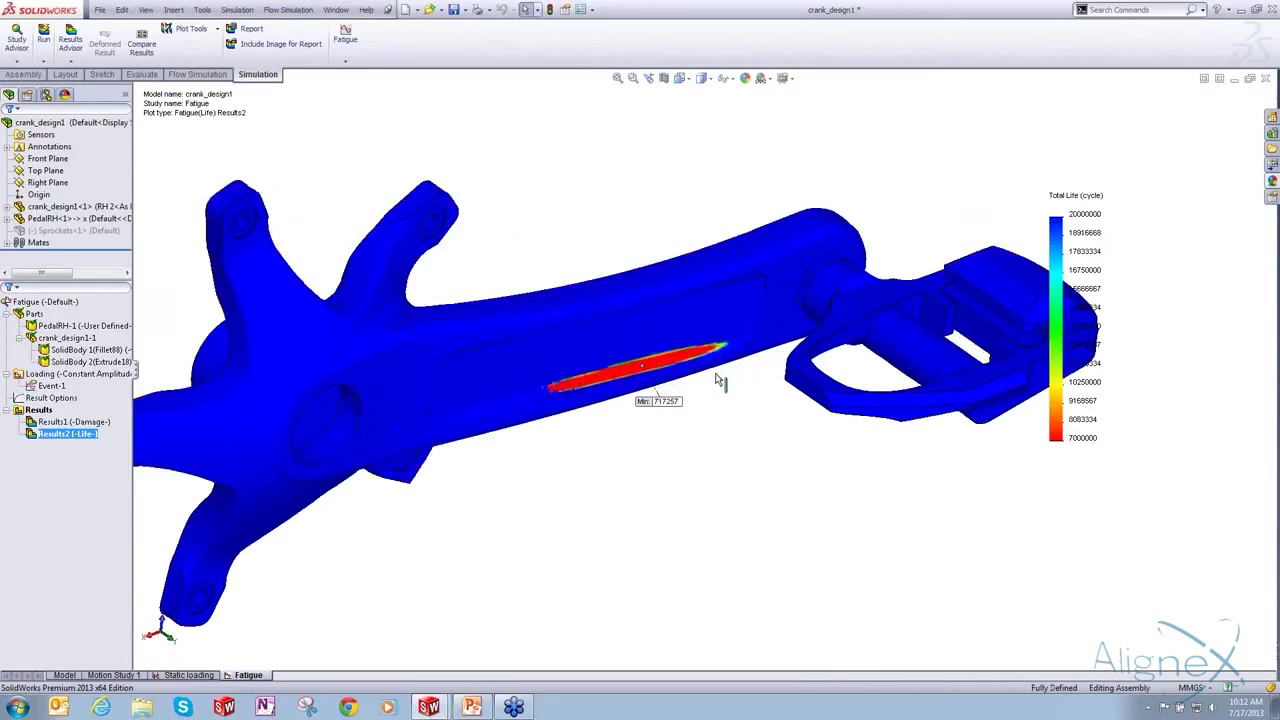
pyautogui.scroll(-2, 640, 368)
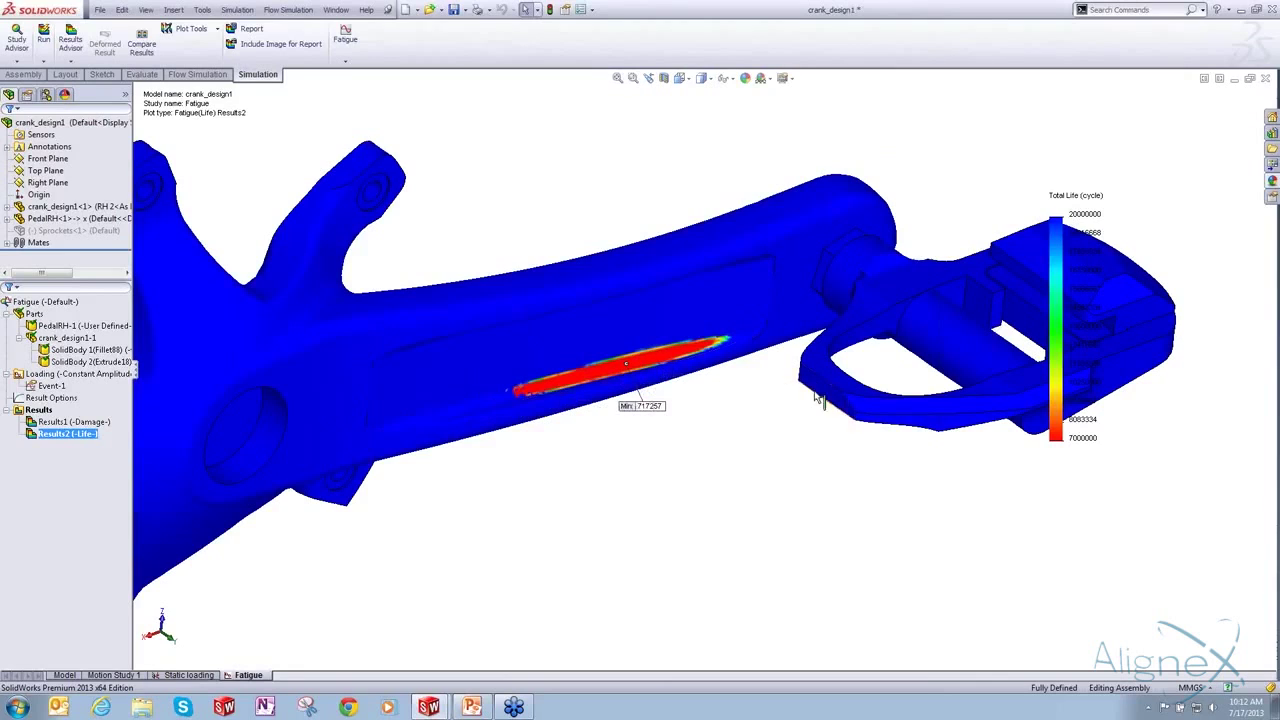
pyautogui.scroll(3, 805, 400)
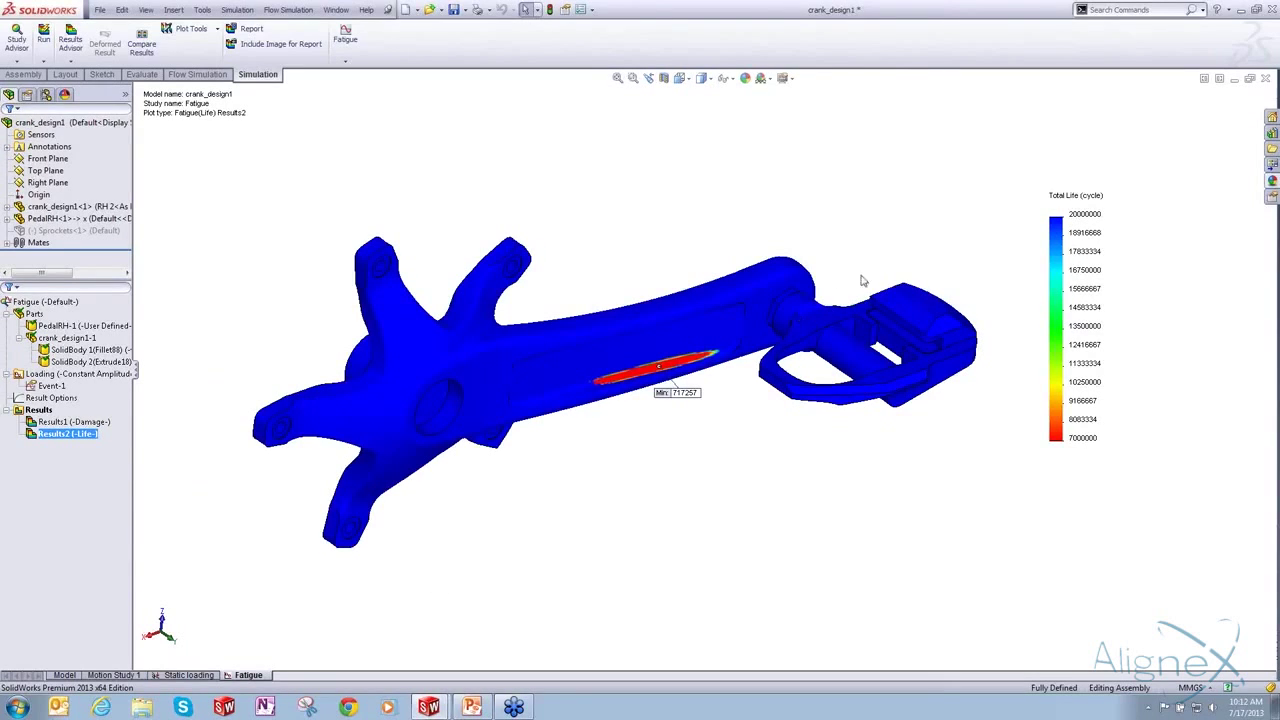
pyautogui.scroll(-3, 666, 369)
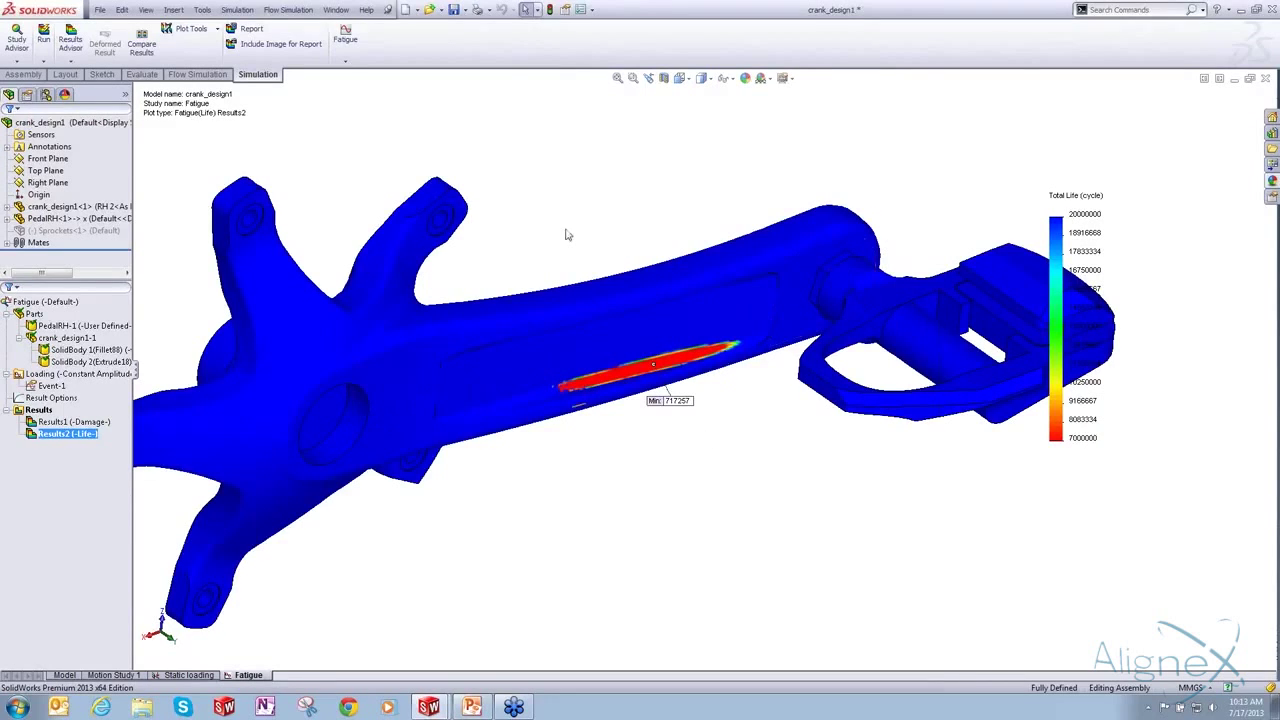
pyautogui.click(1235, 80)
# - Maximize crank_design2 in an isometric view and switch to its Static loading study
pyautogui.click(1235, 80)
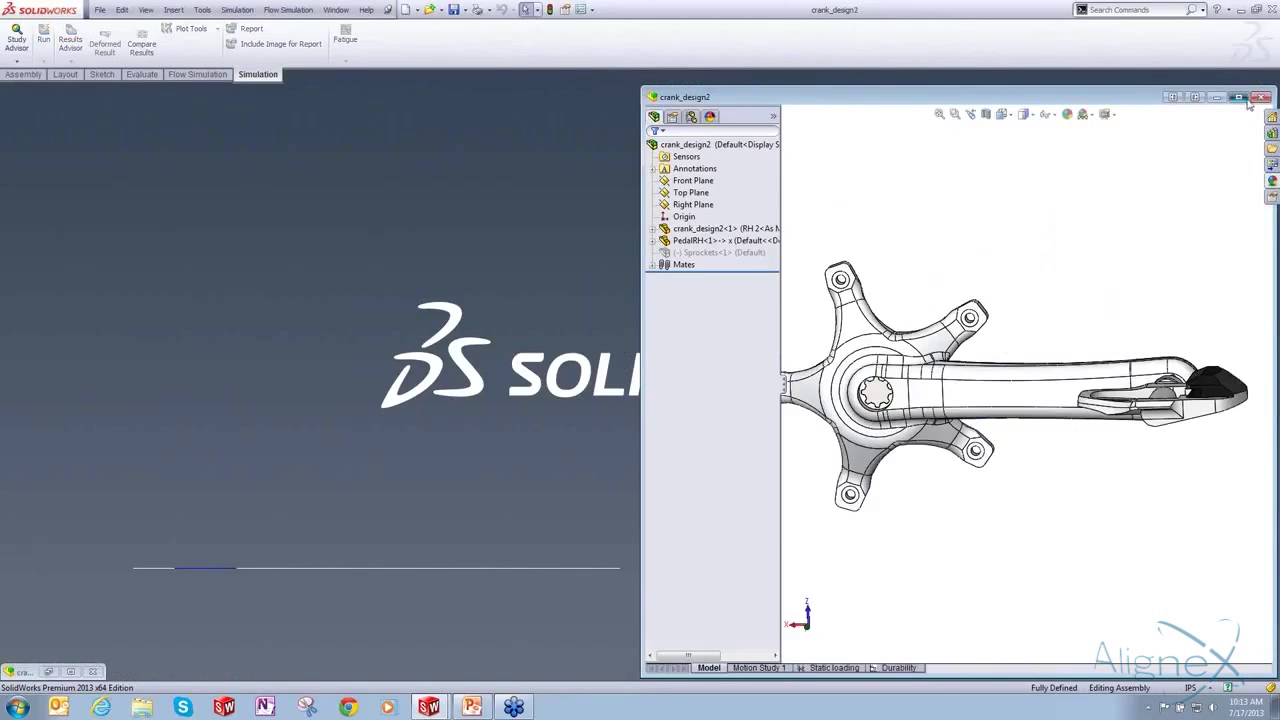
pyautogui.click(1238, 97)
pyautogui.moveTo(894, 243)
pyautogui.mouseDown(button='middle')
pyautogui.moveTo(975, 214)
pyautogui.moveTo(1011, 266)
pyautogui.moveTo(850, 459)
pyautogui.moveTo(151, 274)
pyautogui.mouseUp(button='middle')
pyautogui.click(201, 676)
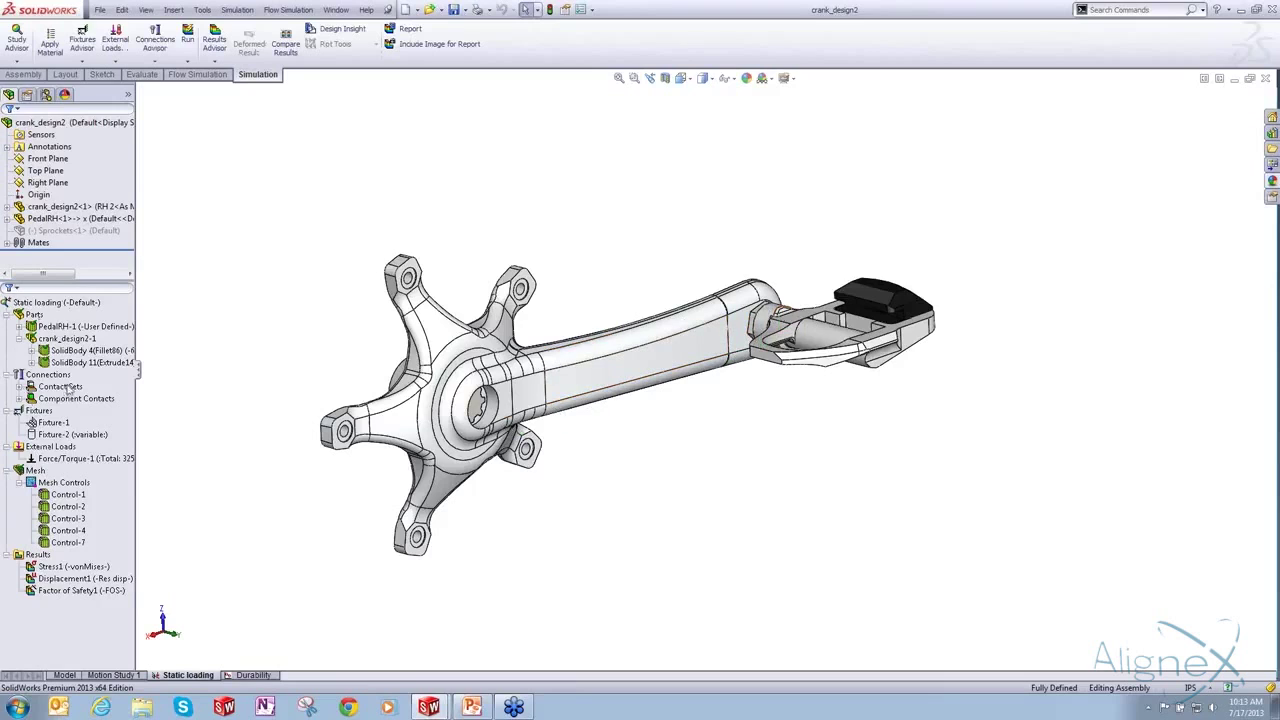
# - Review Contact Set-69, the fixture and the pedal force, then display the Stress1 von Mises plot
pyautogui.click(19, 387)
pyautogui.click(64, 398)
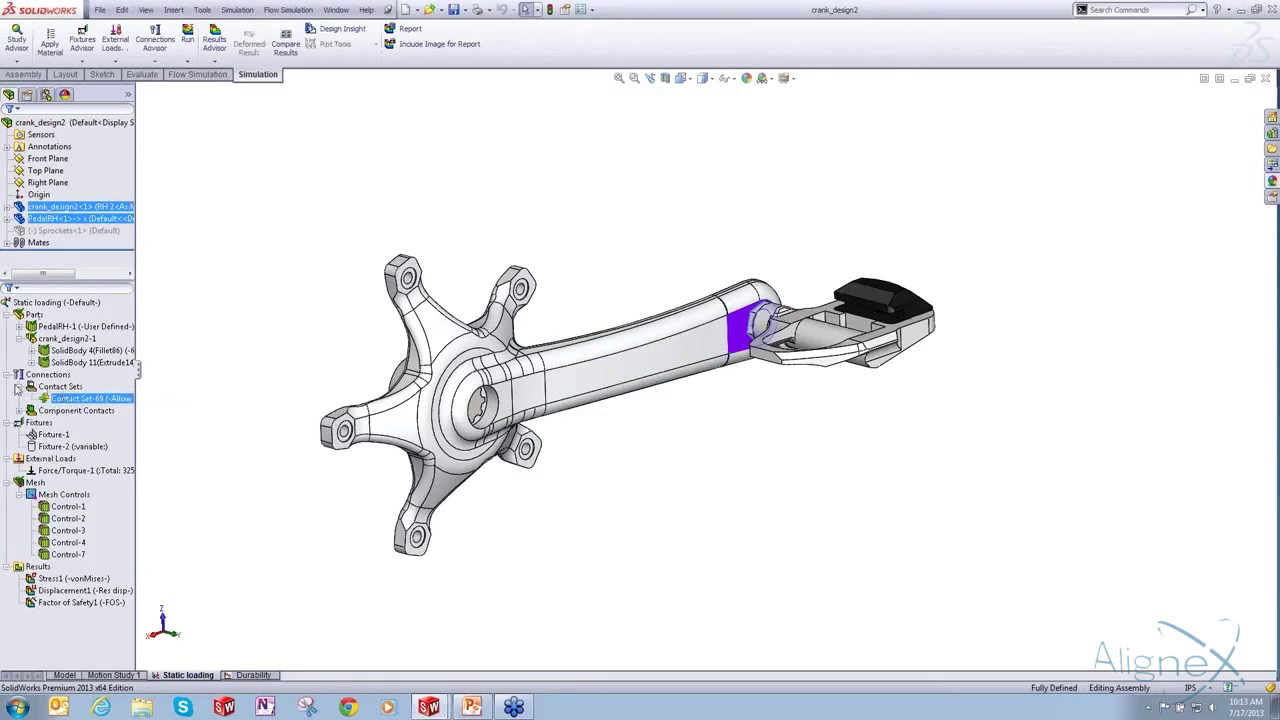
pyautogui.click(18, 387)
pyautogui.click(48, 423)
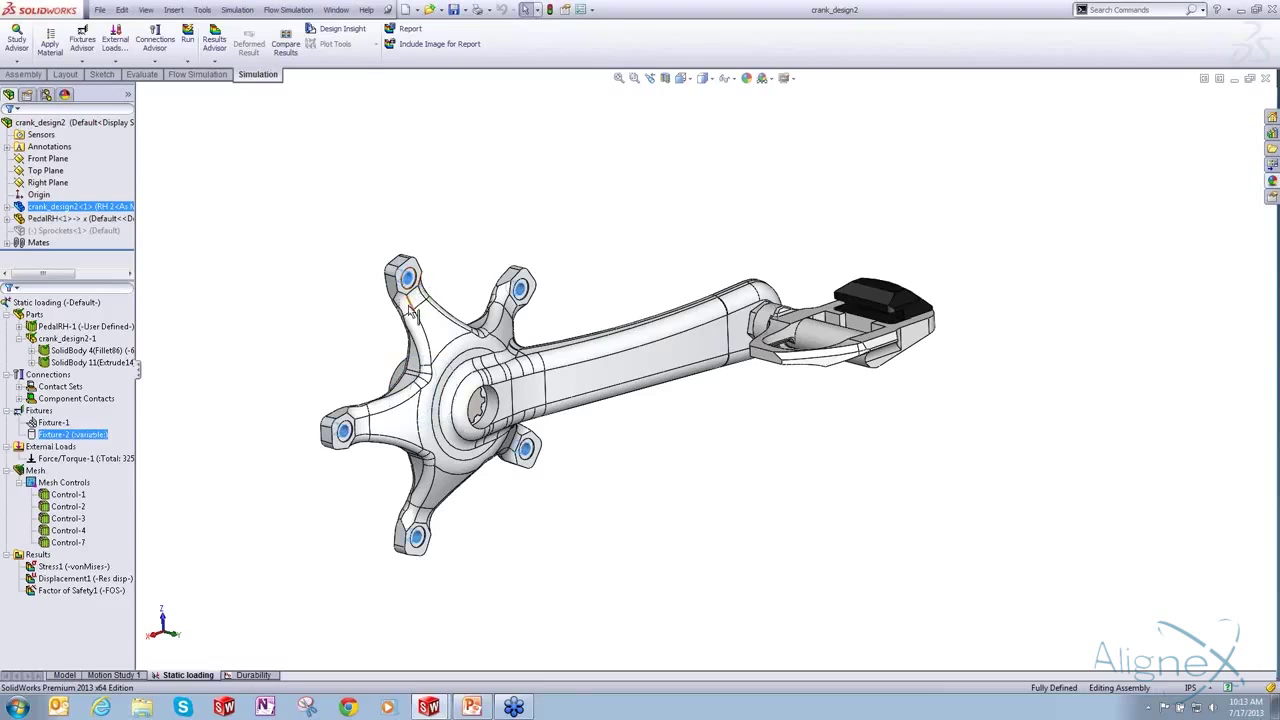
pyautogui.click(70, 458)
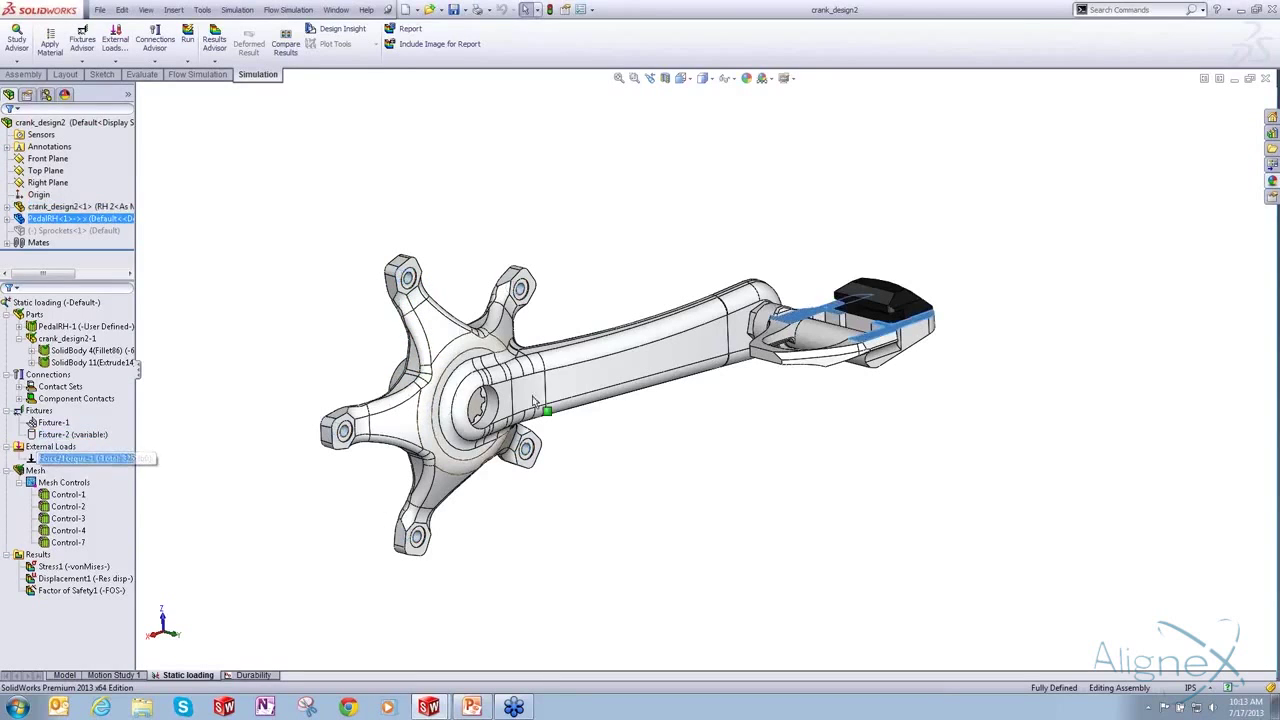
pyautogui.doubleClick(50, 567)
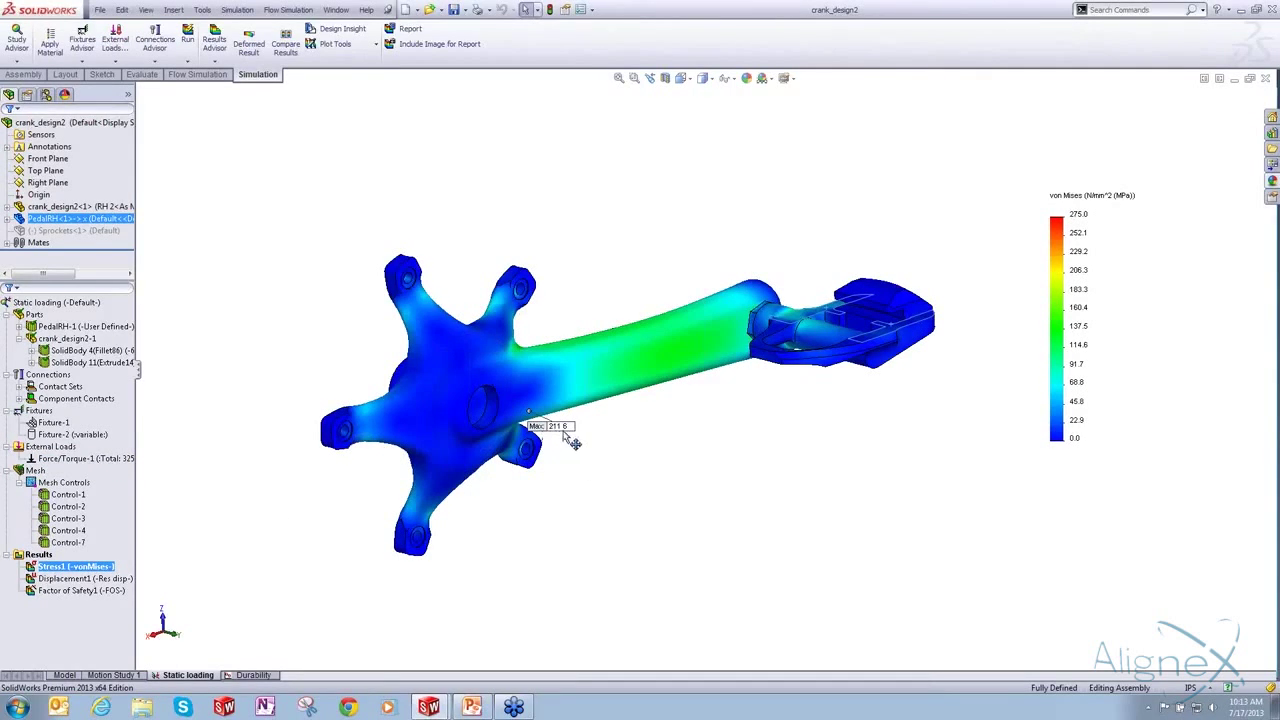
pyautogui.moveTo(623, 500); pyautogui.dragTo(570, 452, button='middle')
pyautogui.scroll(-3, 568, 453)
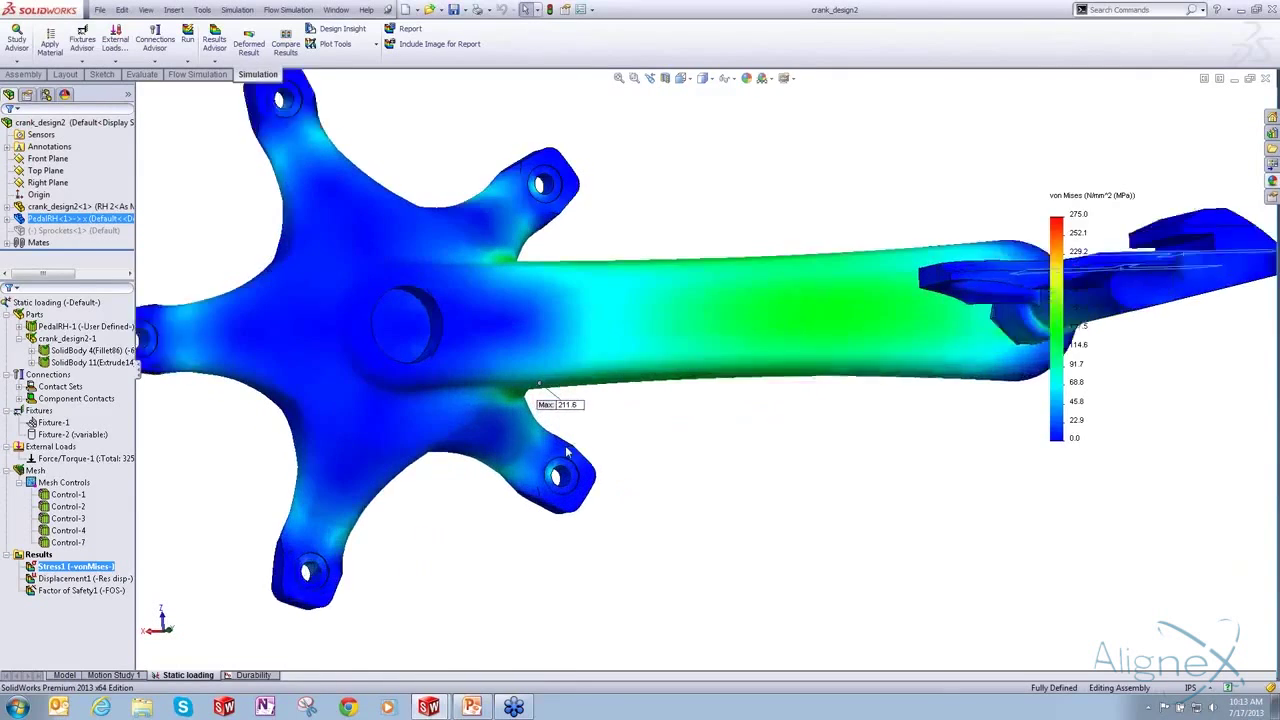
pyautogui.scroll(-1, 567, 452)
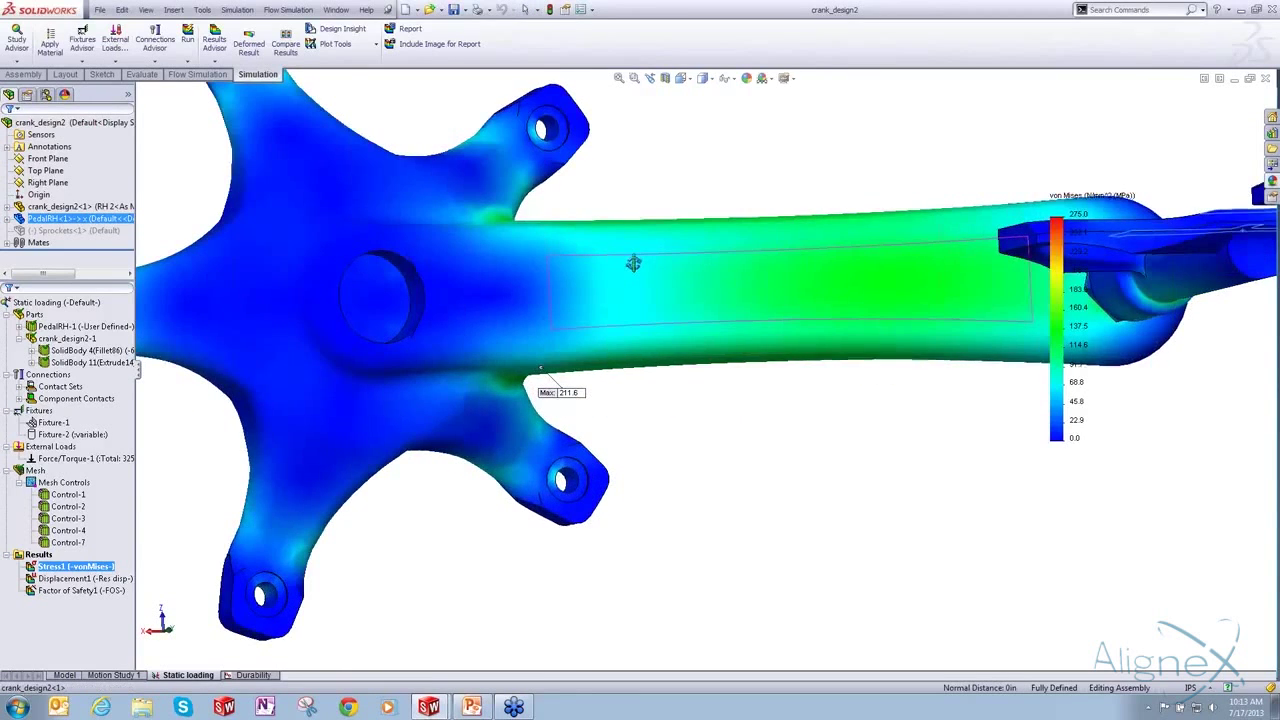
pyautogui.moveTo(633, 263); pyautogui.dragTo(735, 405, button='middle')
pyautogui.scroll(-3, 735, 405)
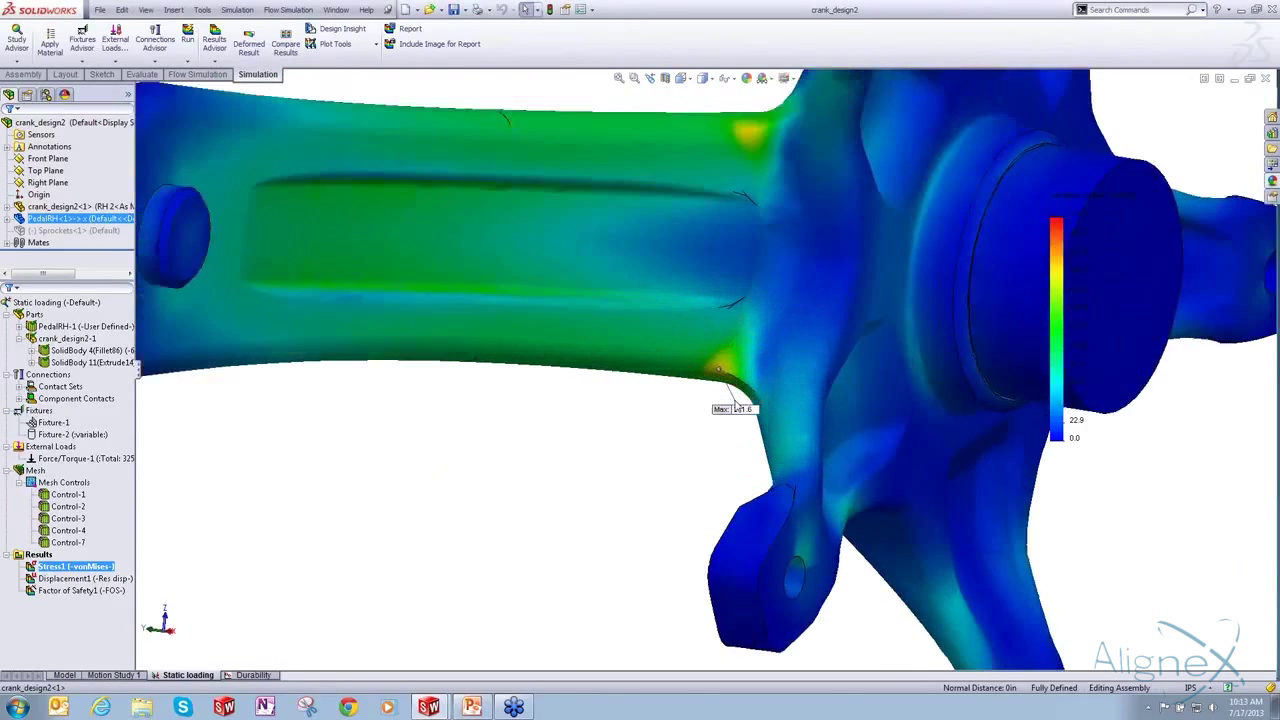
pyautogui.scroll(-2, 735, 405)
pyautogui.moveTo(749, 409)
pyautogui.mouseDown(button='middle')
pyautogui.moveTo(778, 342)
pyautogui.moveTo(760, 305)
pyautogui.moveTo(737, 400)
pyautogui.moveTo(741, 370)
pyautogui.moveTo(608, 293)
pyautogui.moveTo(618, 279)
pyautogui.moveTo(634, 295)
pyautogui.moveTo(412, 200)
pyautogui.mouseUp(button='middle')
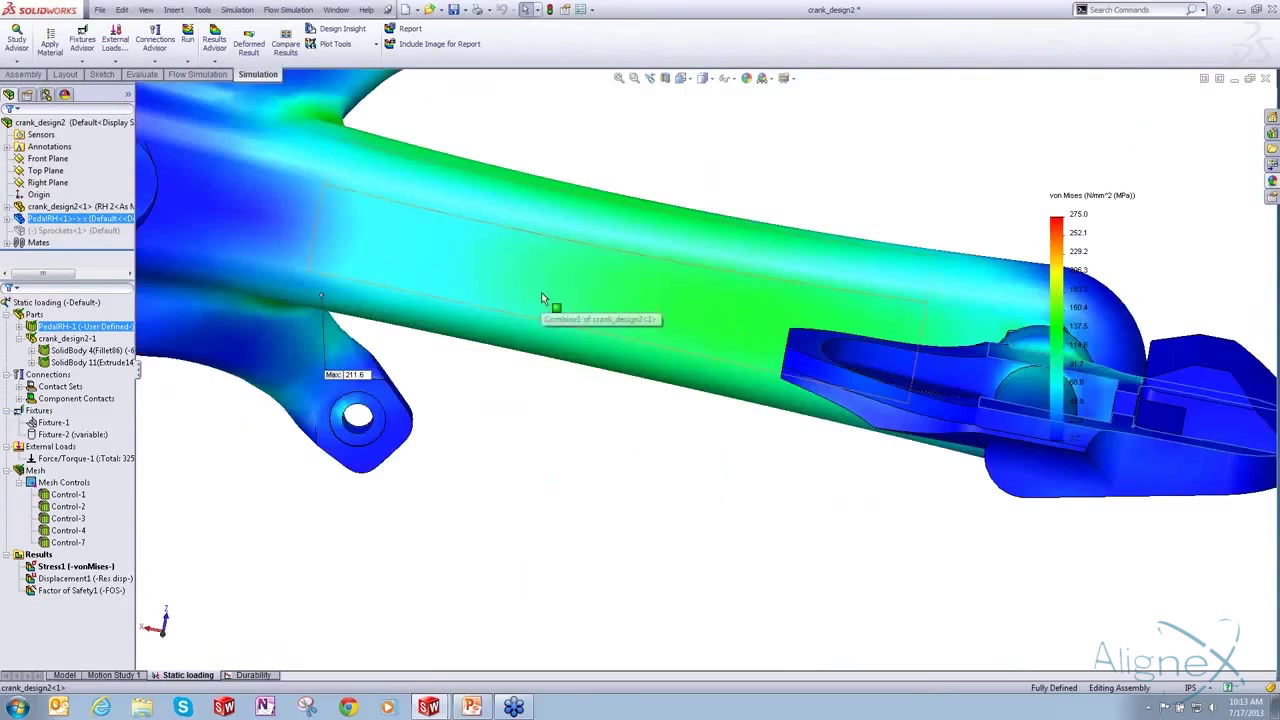
pyautogui.moveTo(541, 298)
pyautogui.mouseDown(button='middle')
pyautogui.moveTo(394, 274)
pyautogui.moveTo(700, 251)
pyautogui.mouseUp(button='middle')
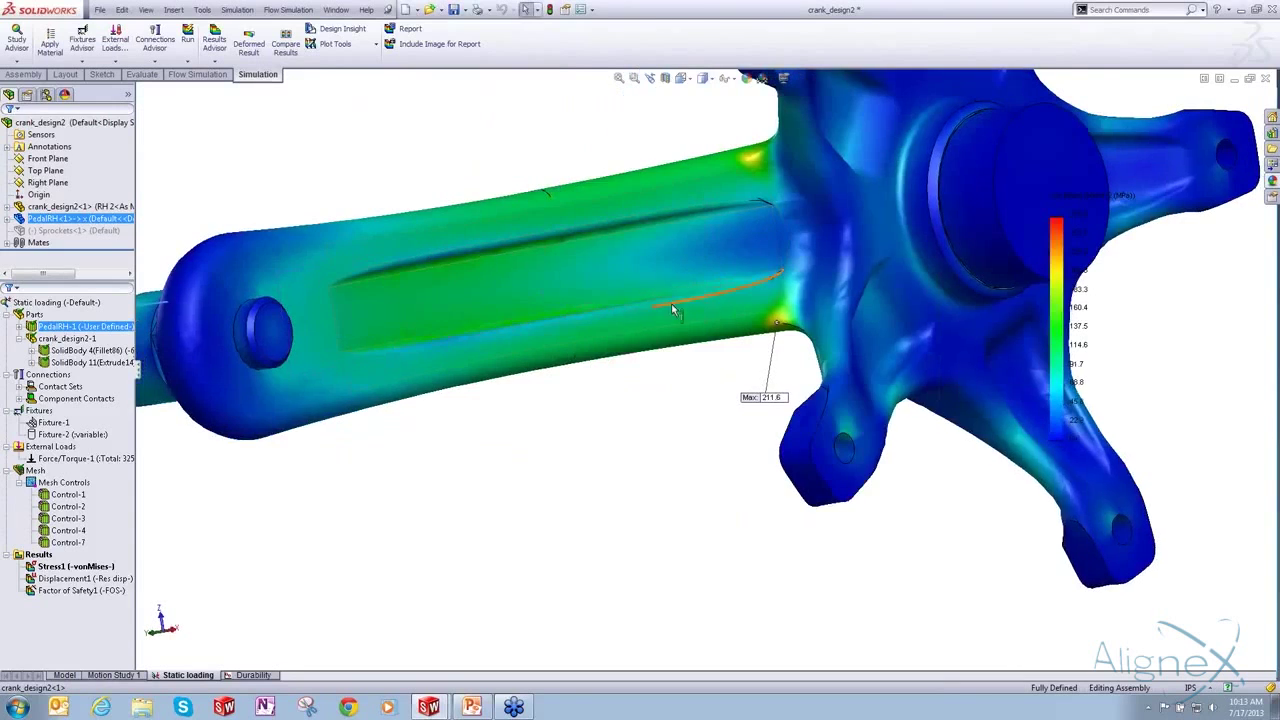
pyautogui.moveTo(673, 310)
pyautogui.mouseDown(button='middle')
pyautogui.moveTo(645, 322)
pyautogui.moveTo(657, 371)
pyautogui.moveTo(588, 325)
pyautogui.mouseUp(button='middle')
pyautogui.moveTo(618, 399); pyautogui.dragTo(516, 282, button='middle')
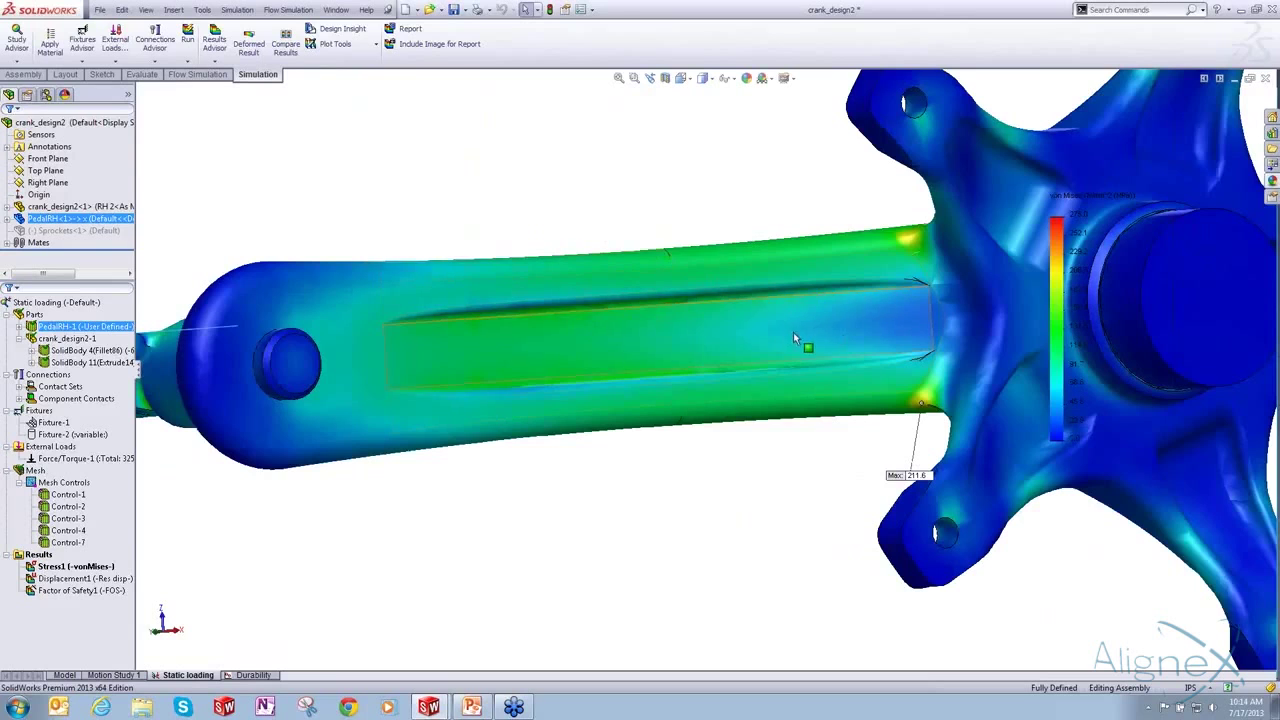
pyautogui.moveTo(793, 332)
pyautogui.mouseDown(button='middle')
pyautogui.moveTo(907, 348)
pyautogui.moveTo(1003, 329)
pyautogui.moveTo(1070, 355)
pyautogui.mouseUp(button='middle')
pyautogui.scroll(5, 1070, 355)
pyautogui.moveTo(1008, 446)
pyautogui.mouseDown(button='middle')
pyautogui.moveTo(1043, 509)
pyautogui.moveTo(1023, 516)
pyautogui.mouseUp(button='middle')
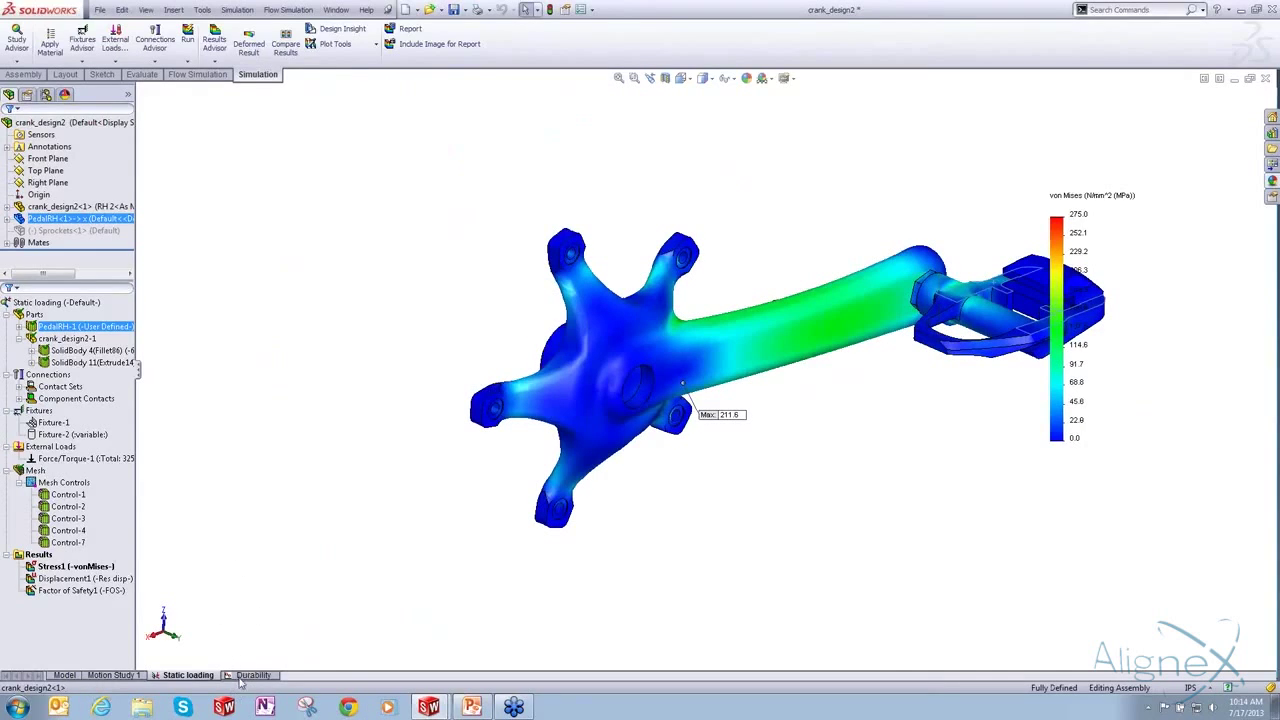
# - In the Durability study, review the crank body's fatigue S-N curve data
pyautogui.click(240, 677)
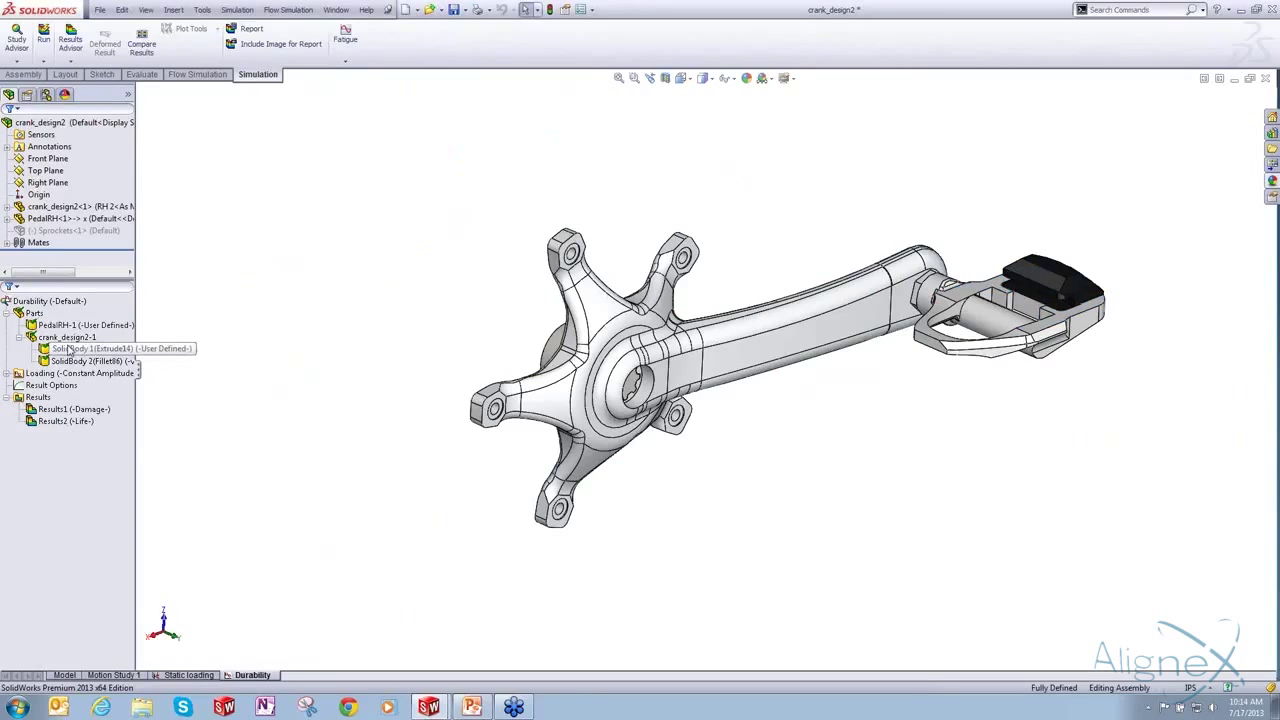
pyautogui.rightClick(126, 350)
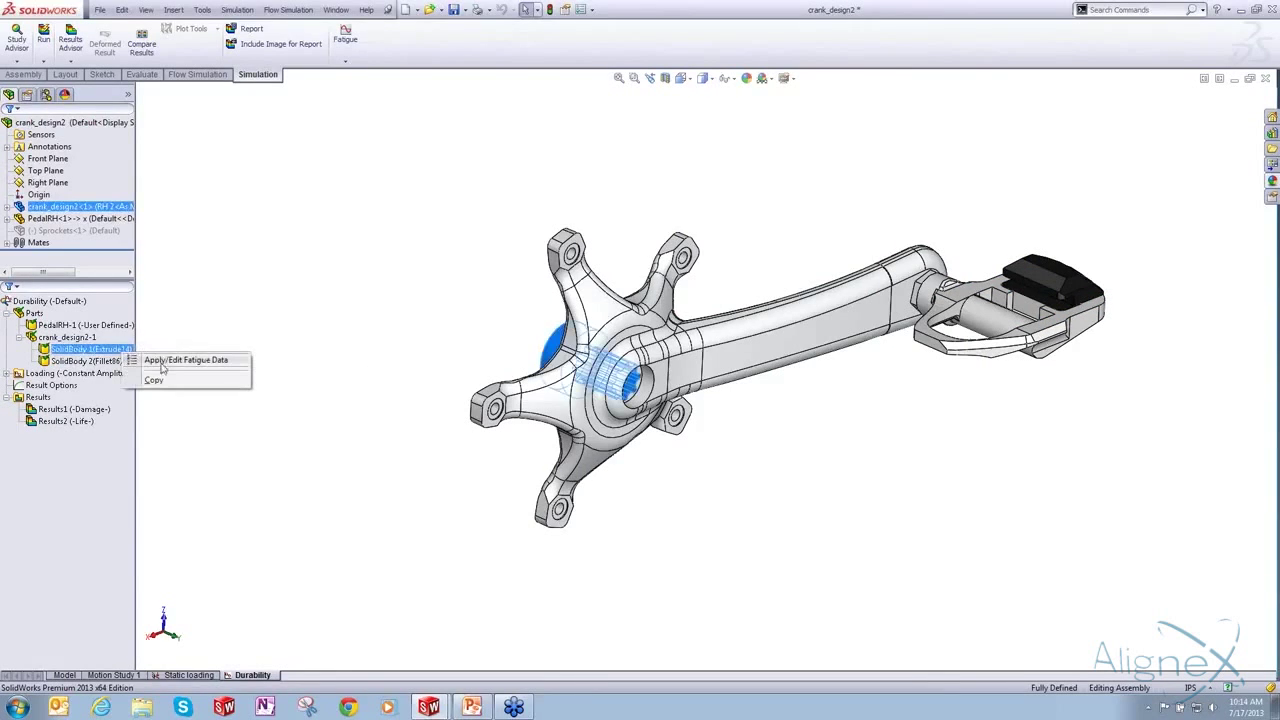
pyautogui.click(86, 362)
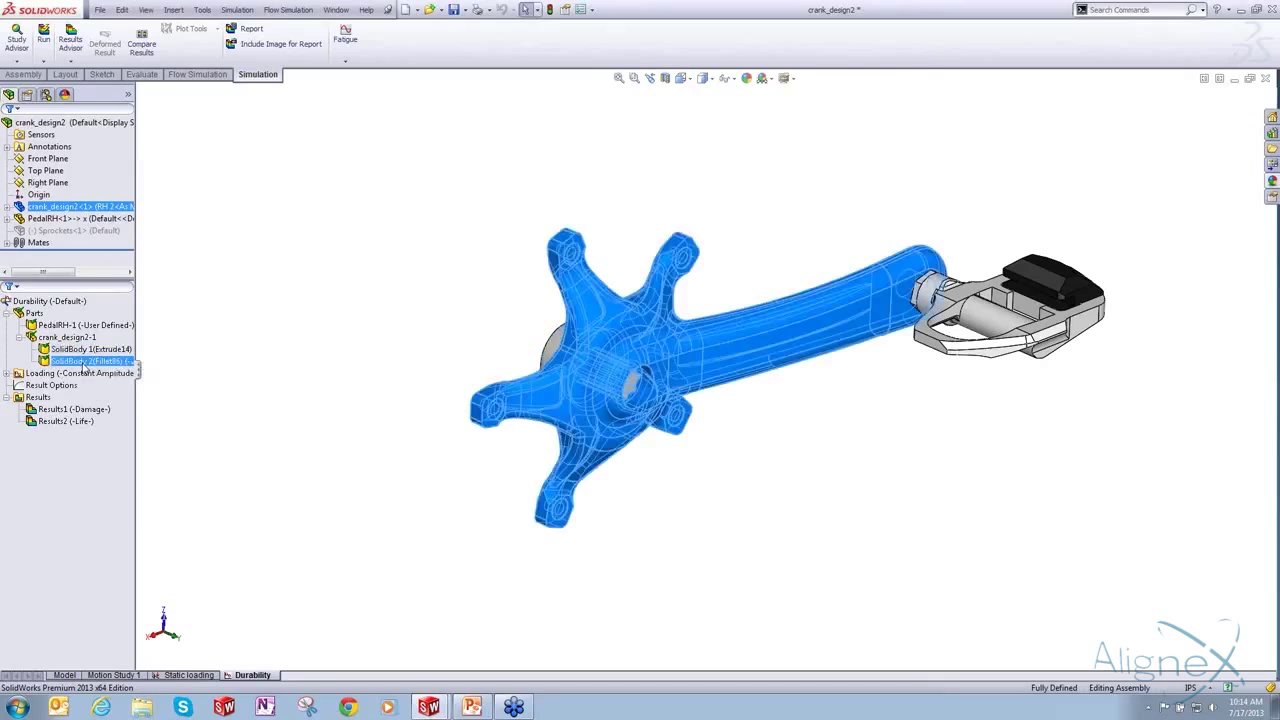
pyautogui.click(136, 372)
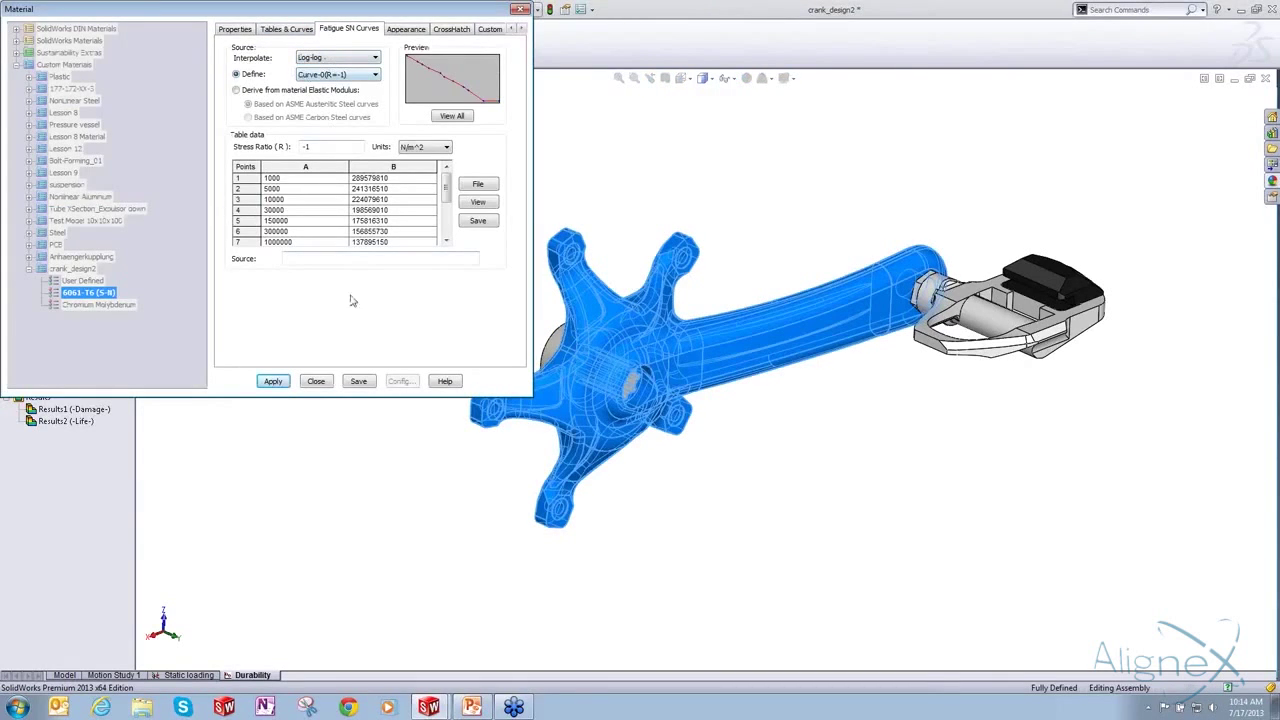
pyautogui.click(328, 387)
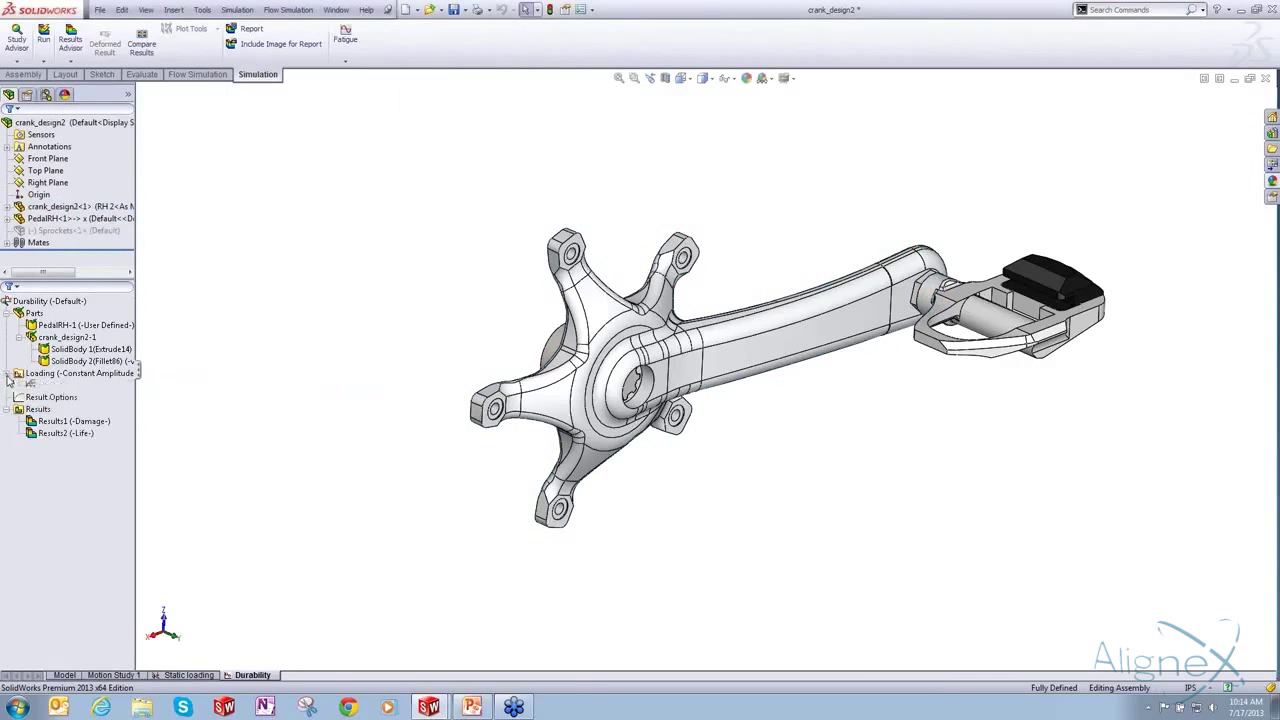
# - Review the constant-amplitude settings of loading event Event-1
pyautogui.rightClick(64, 392)
pyautogui.click(88, 415)
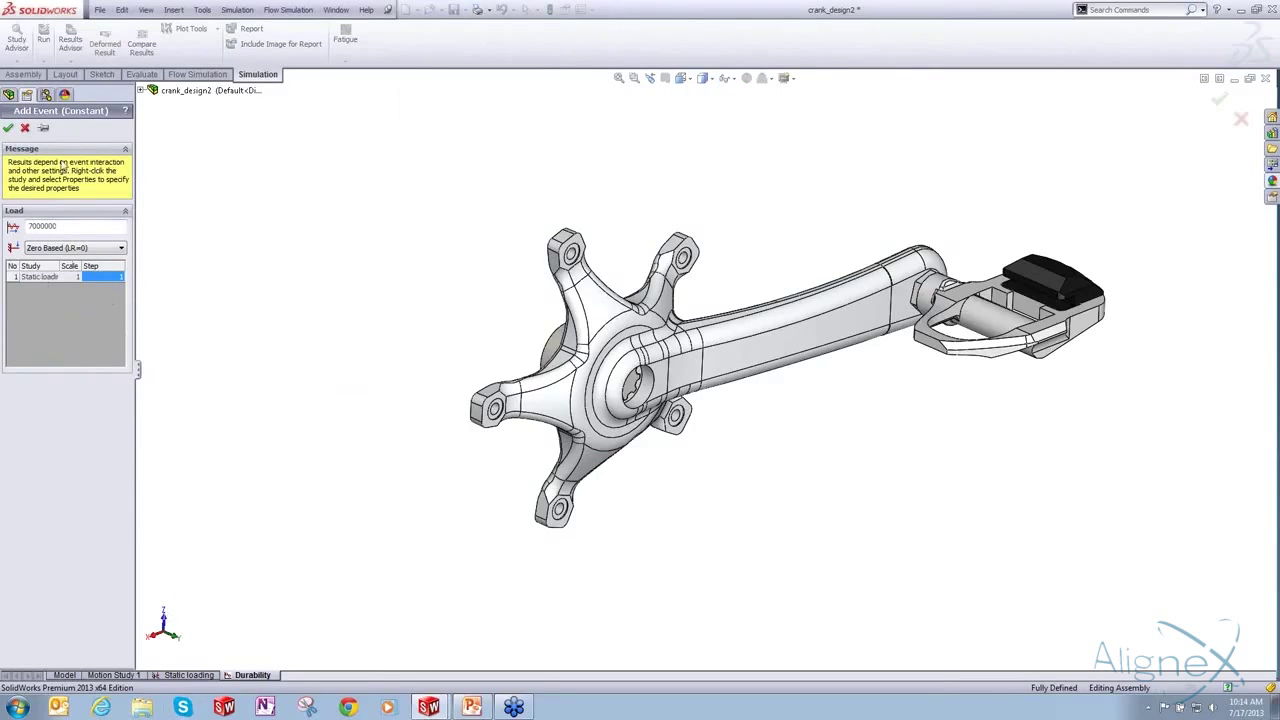
pyautogui.click(8, 127)
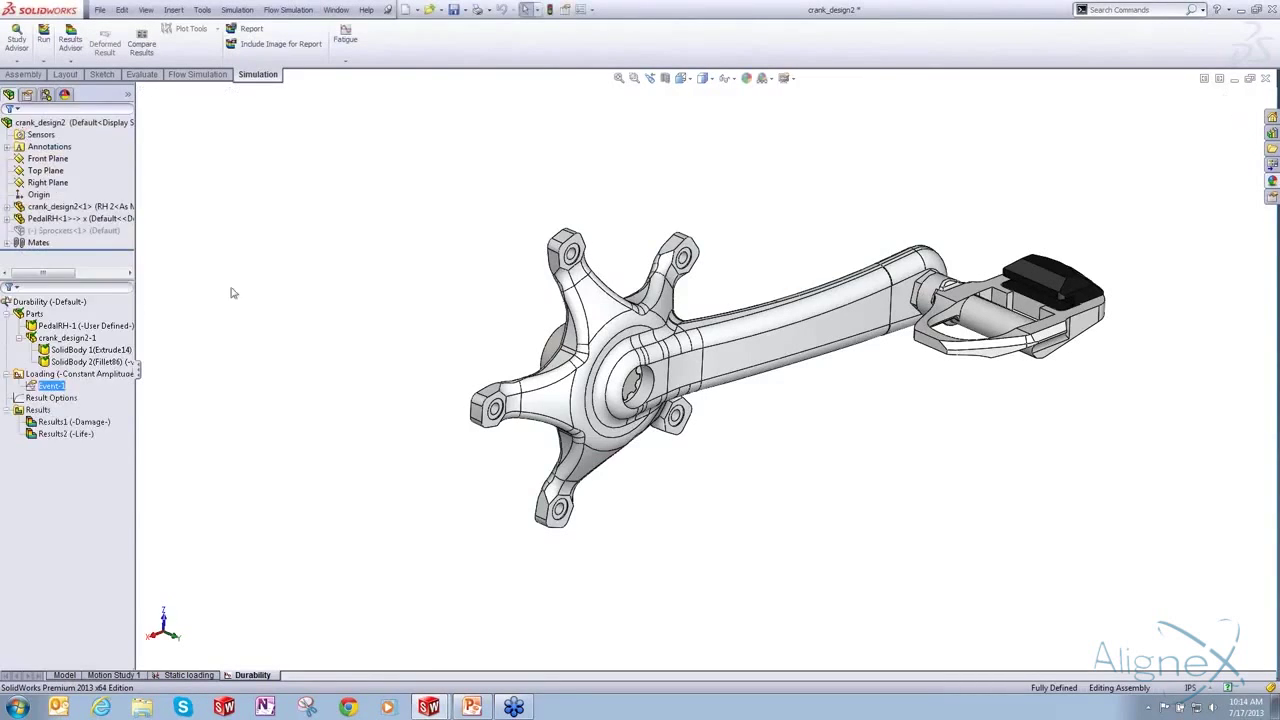
# - Display crank_design2's Results1 damage plot and orbit and zoom to the spots where arm meets spider
pyautogui.doubleClick(72, 422)
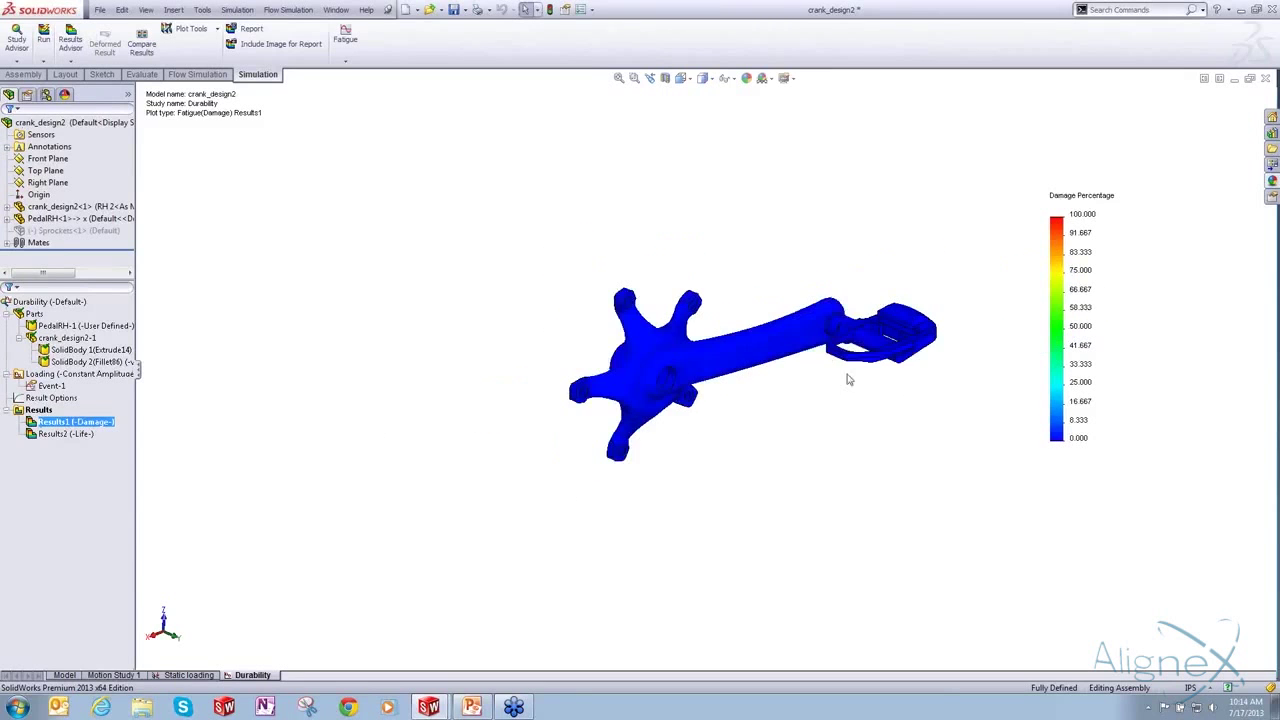
pyautogui.moveTo(839, 375); pyautogui.dragTo(940, 350, button='middle')
pyautogui.scroll(-5, 870, 370)
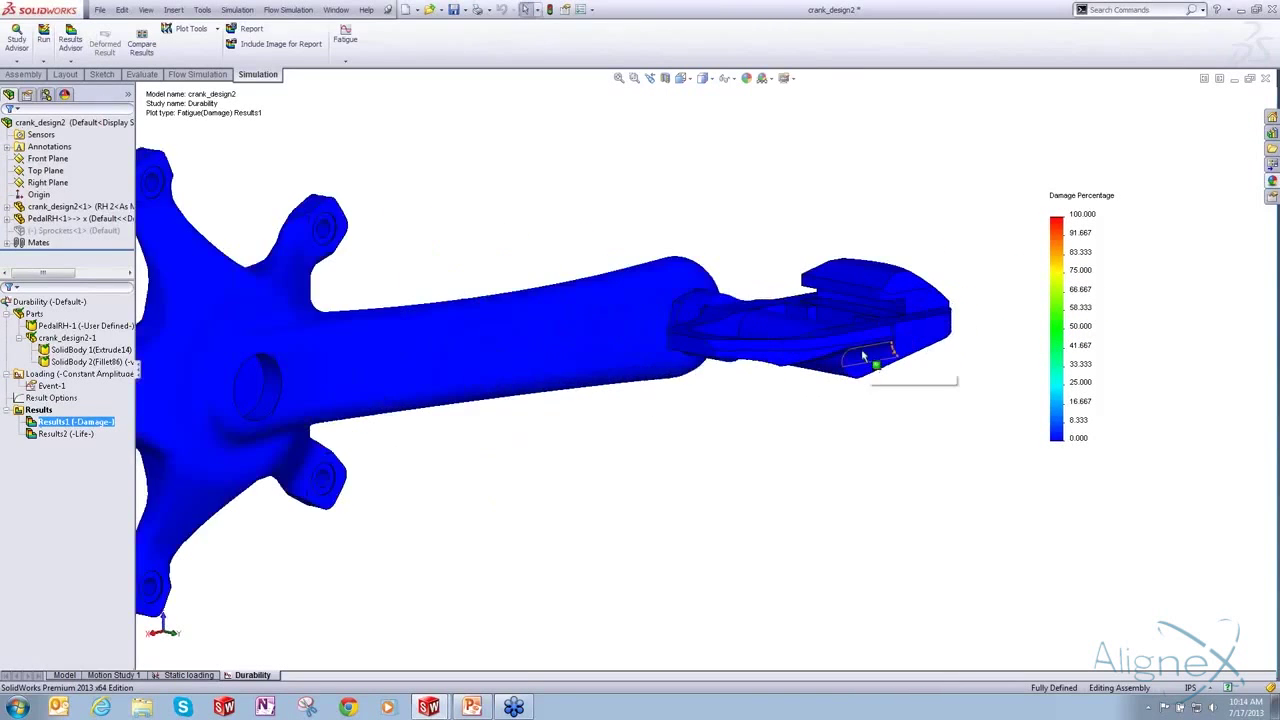
pyautogui.moveTo(506, 357)
pyautogui.mouseDown(button='middle')
pyautogui.moveTo(612, 305)
pyautogui.moveTo(766, 334)
pyautogui.moveTo(689, 266)
pyautogui.moveTo(706, 245)
pyautogui.mouseUp(button='middle')
pyautogui.scroll(-2, 706, 245)
pyautogui.scroll(-3, 669, 463)
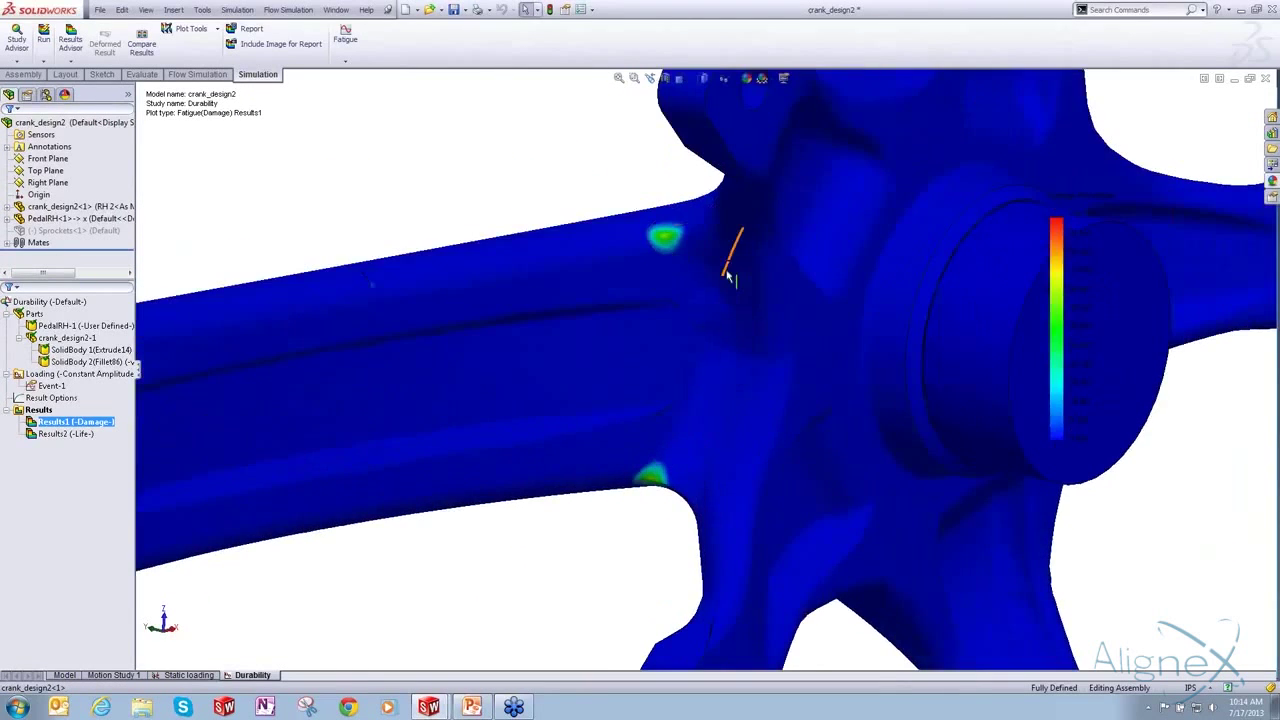
pyautogui.scroll(1, 711, 368)
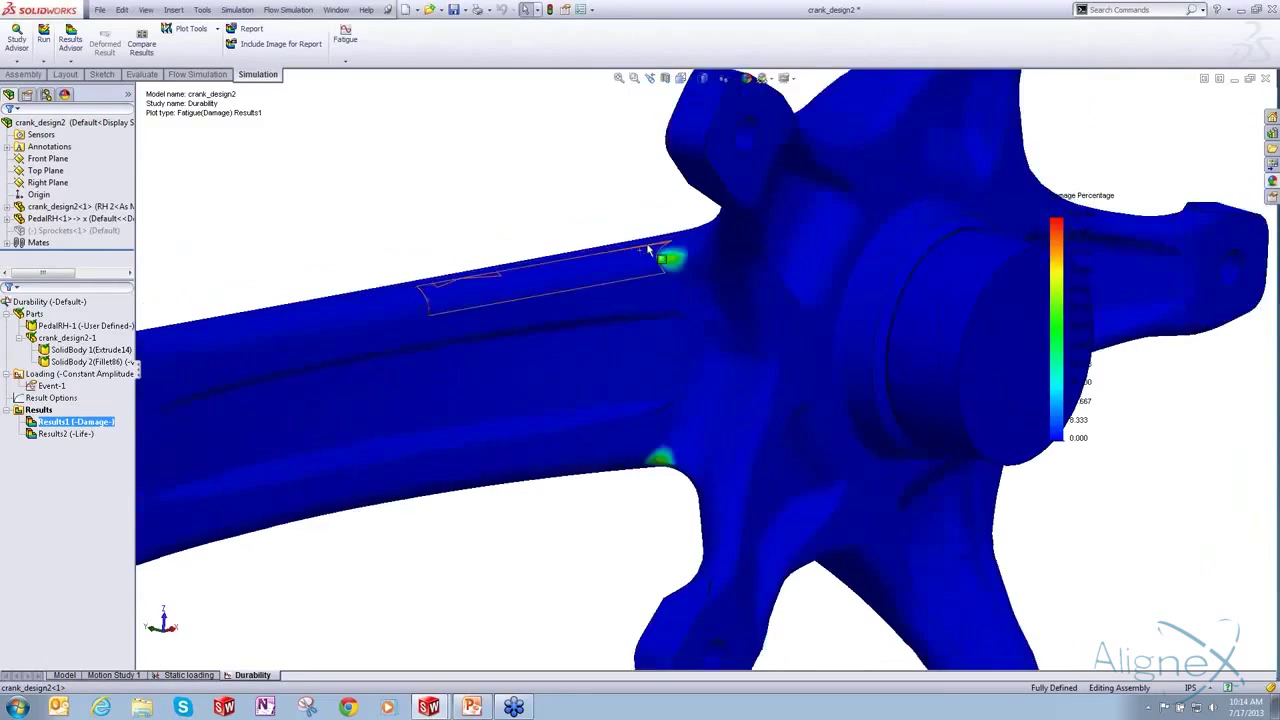
pyautogui.scroll(1, 711, 368)
pyautogui.scroll(1, 787, 445)
pyautogui.scroll(2, 1006, 463)
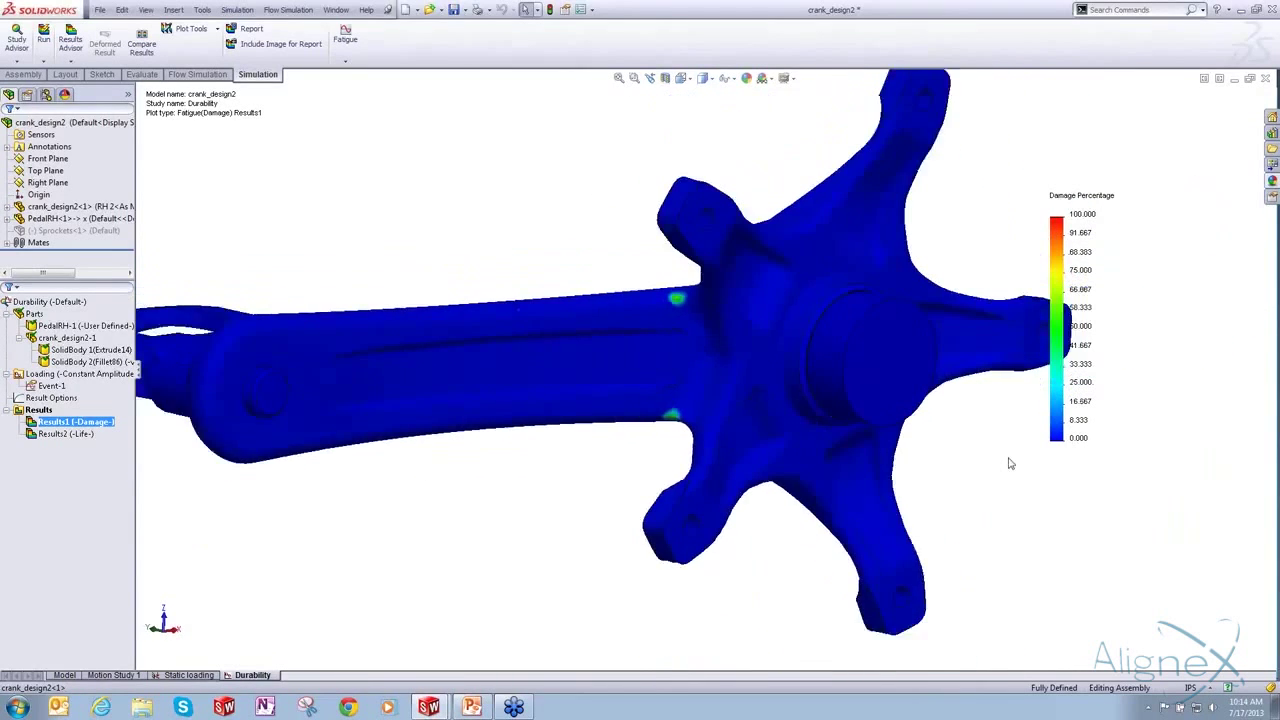
pyautogui.scroll(1, 760, 490)
pyautogui.rightClick(558, 511)
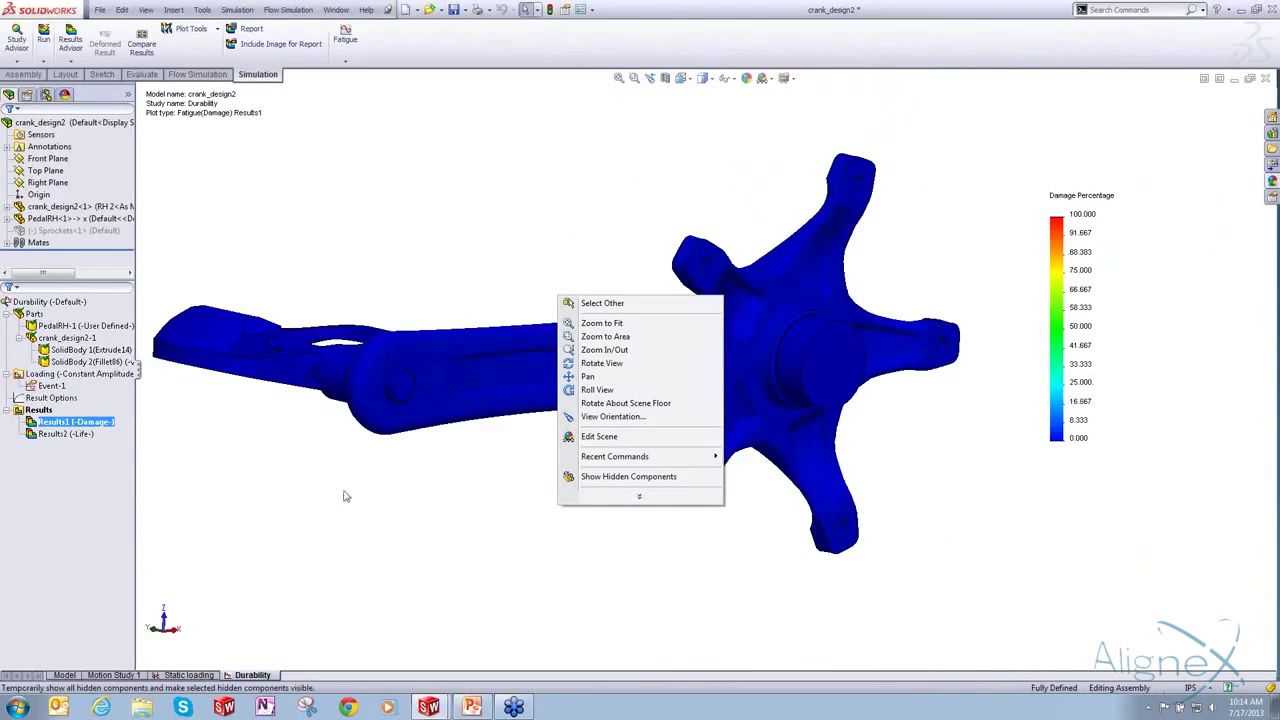
pyautogui.click(45, 425)
# - Enable Show max annotation in the damage Chart Options and drag the Max 64.784 label off the crank
pyautogui.rightClick(50, 427)
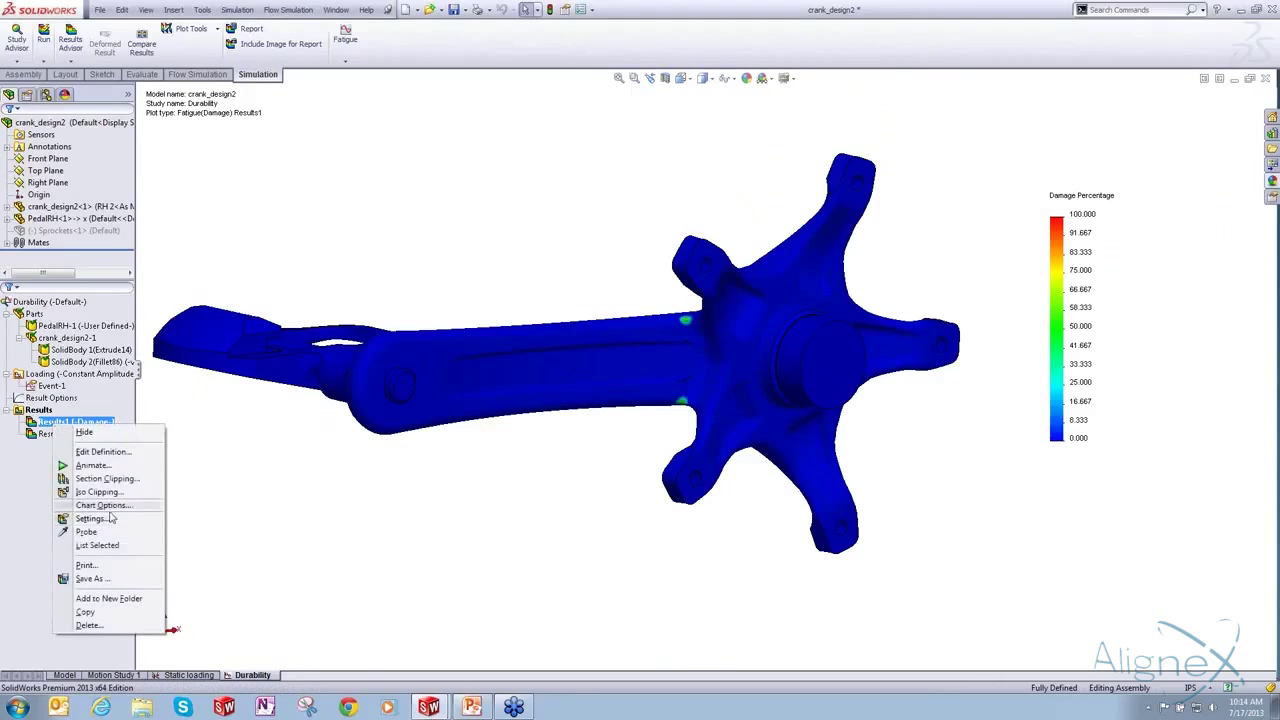
pyautogui.click(108, 506)
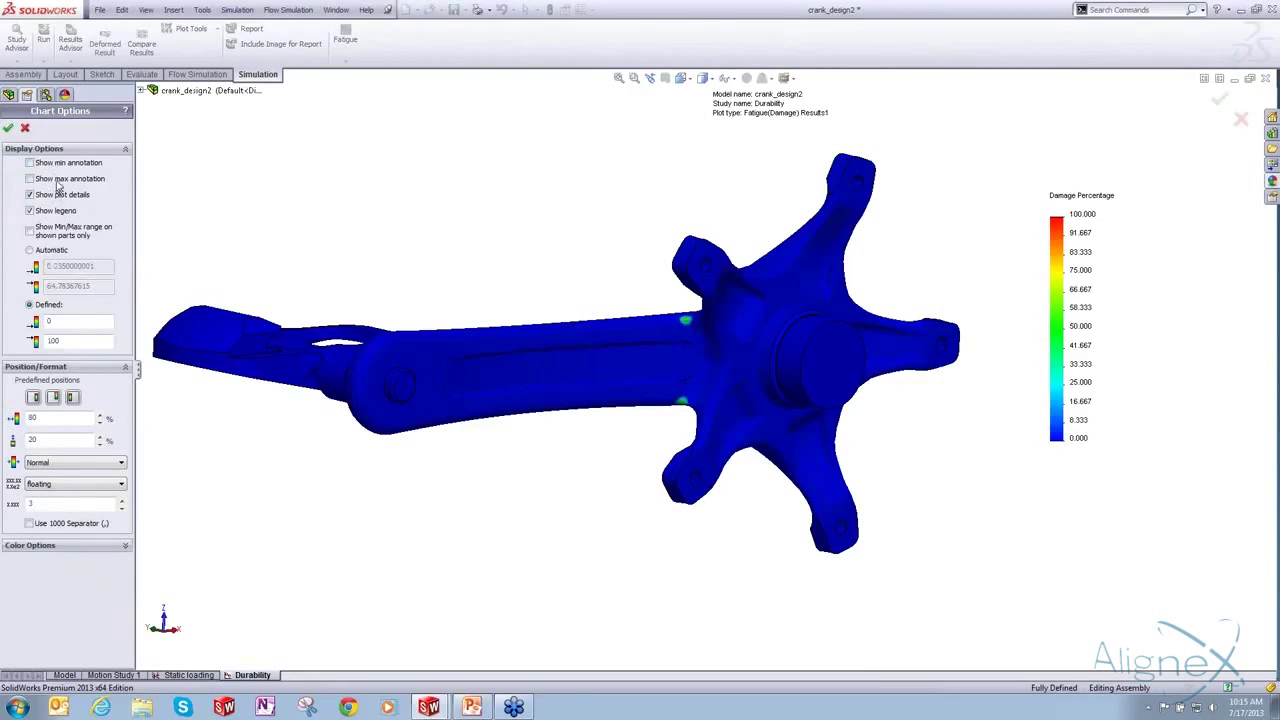
pyautogui.click(55, 178)
pyautogui.click(8, 128)
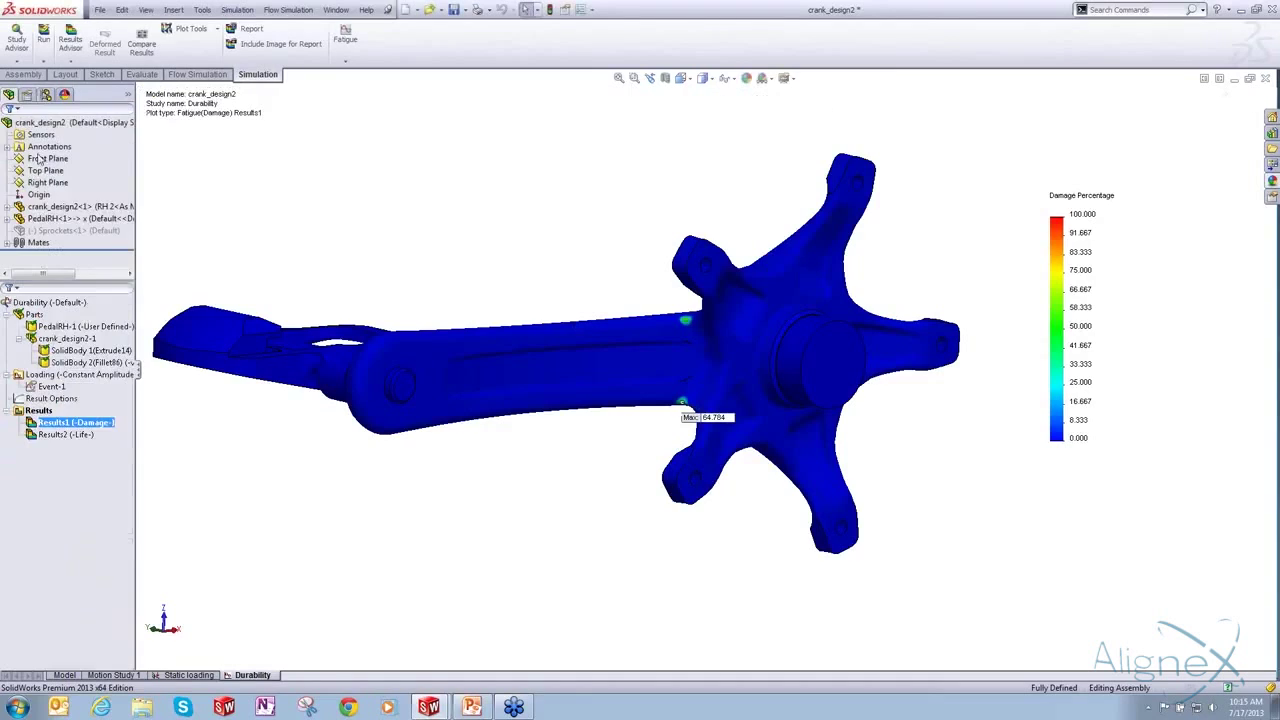
pyautogui.moveTo(690, 416); pyautogui.dragTo(592, 446)
pyautogui.scroll(-2, 690, 400)
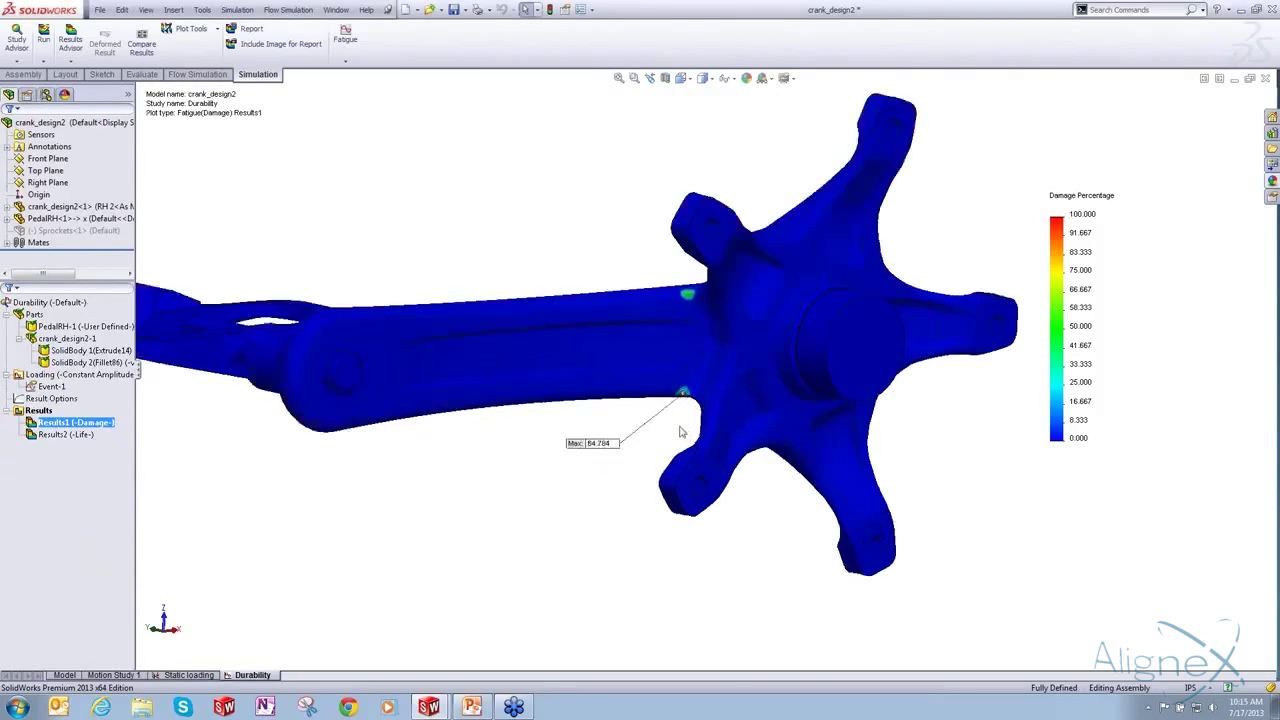
pyautogui.scroll(-3, 705, 396)
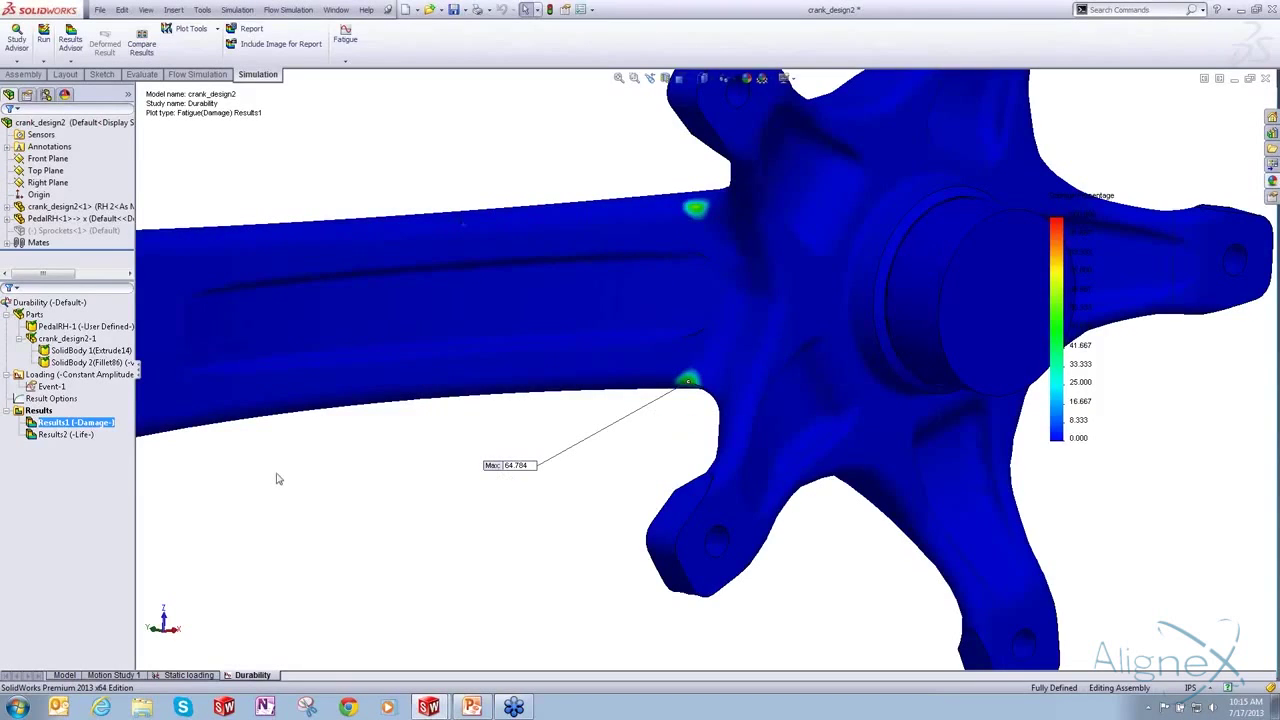
pyautogui.click(66, 434)
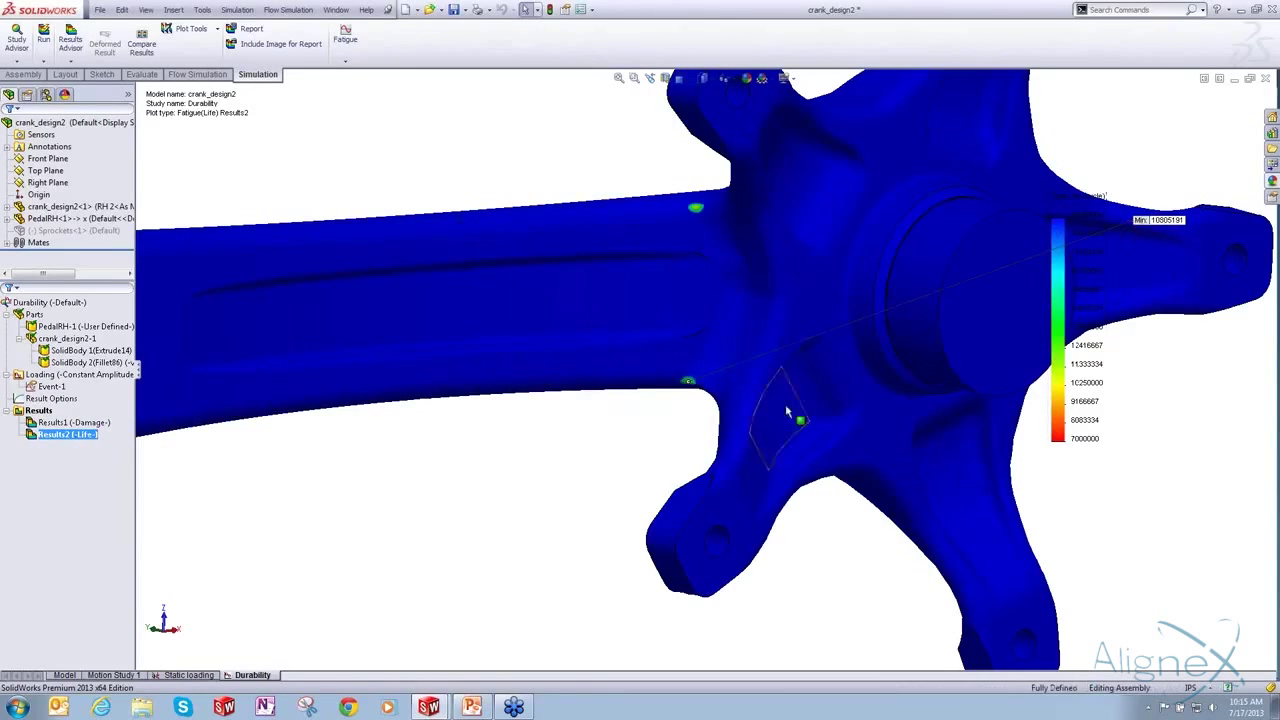
# - Rotate the Life plot and move its colour legend to the right, clear of the part
pyautogui.moveTo(762, 410); pyautogui.dragTo(760, 385, button='middle')
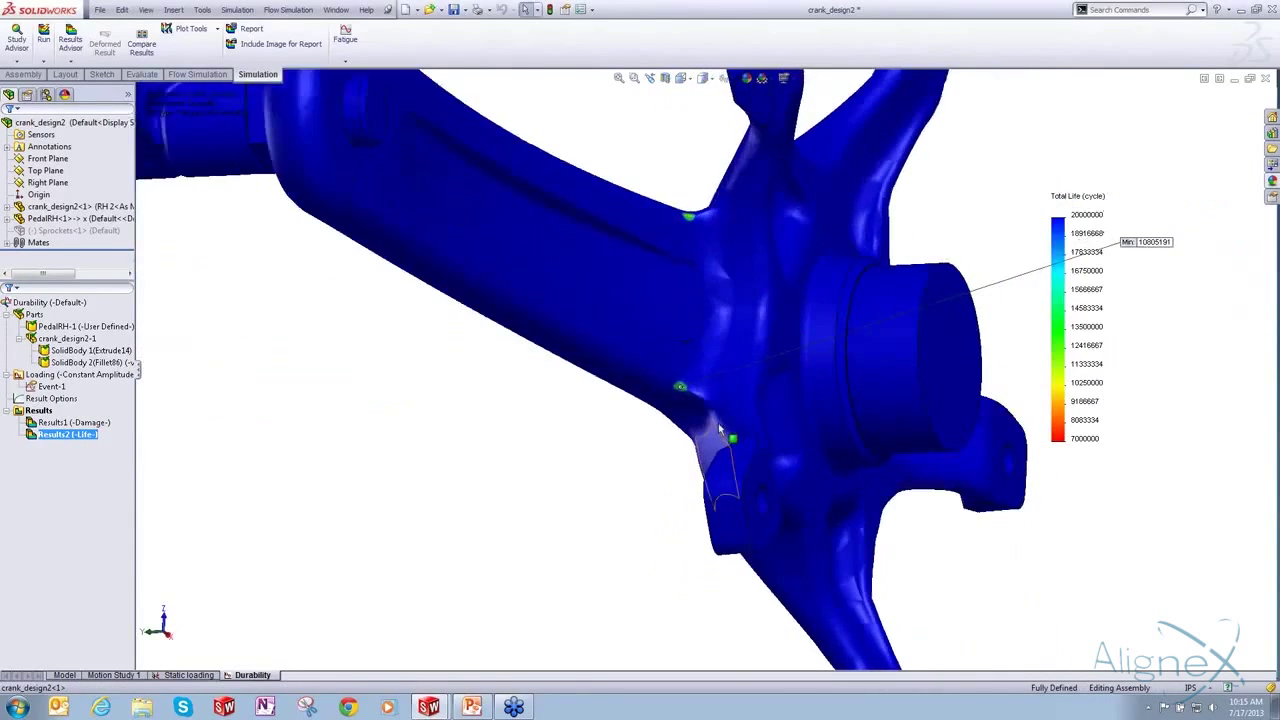
pyautogui.press('Left')
pyautogui.press('Left')
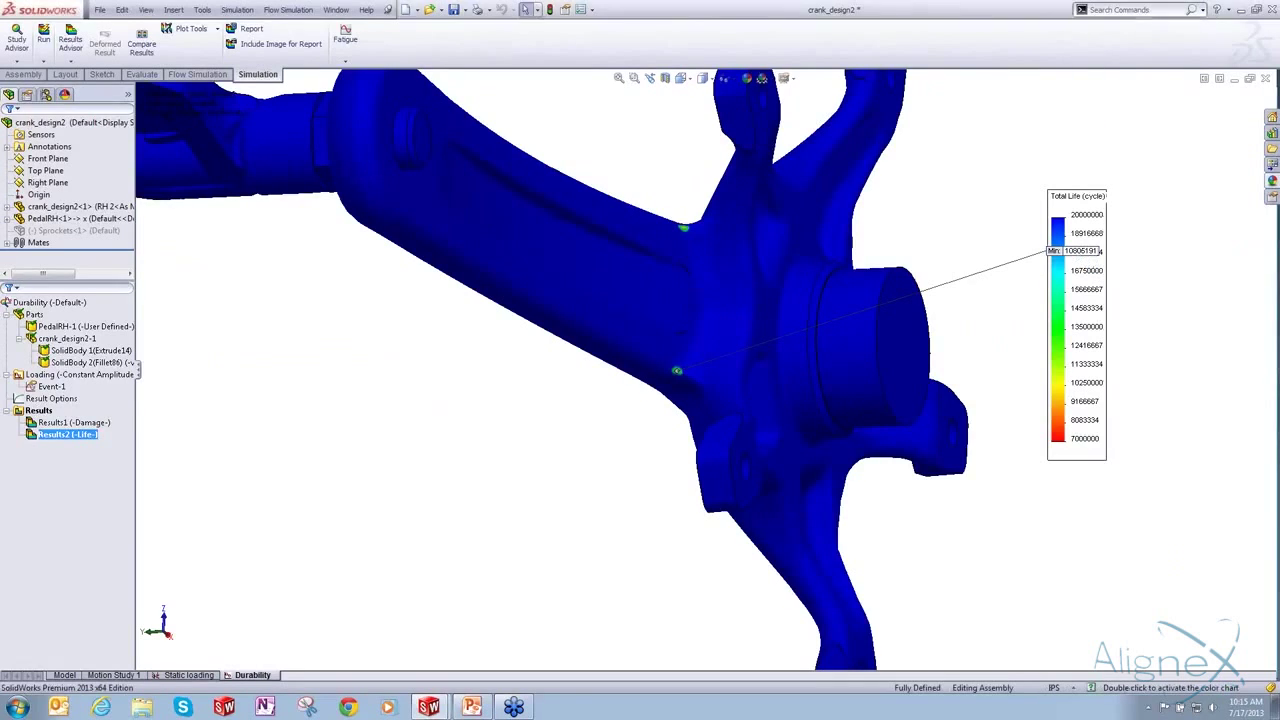
pyautogui.doubleClick(1058, 252)
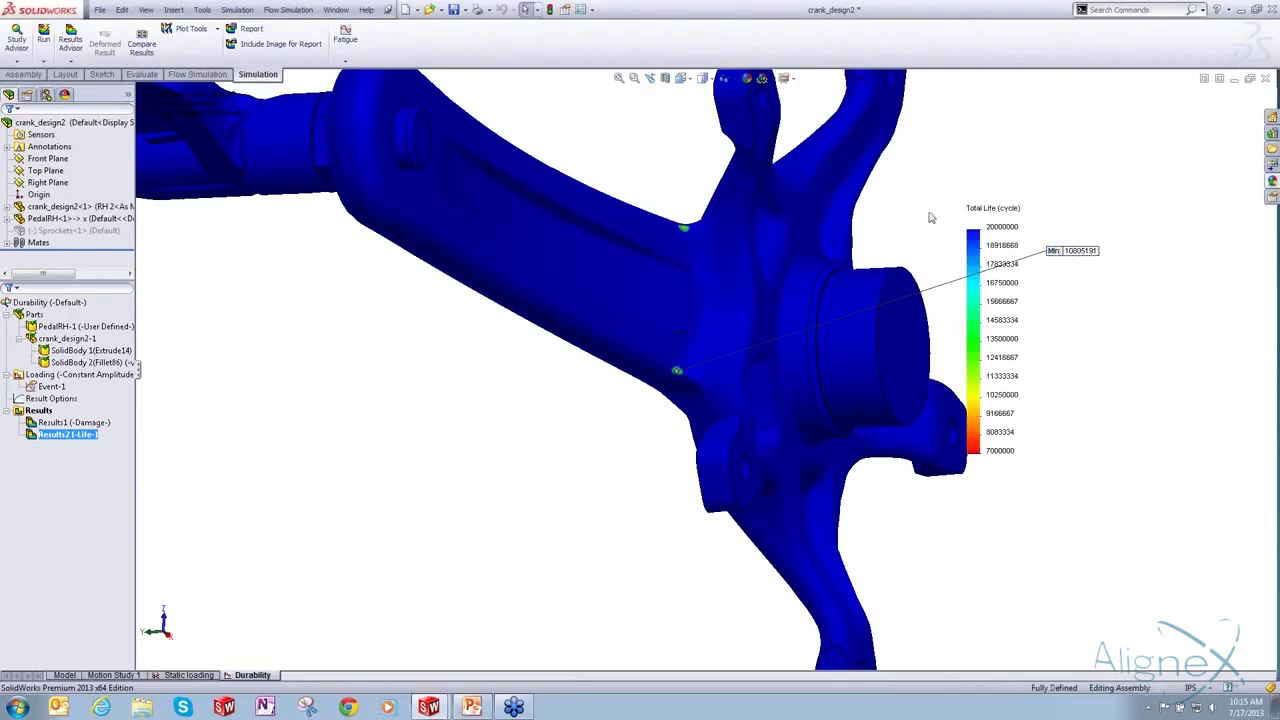
pyautogui.moveTo(989, 229); pyautogui.dragTo(1166, 206)
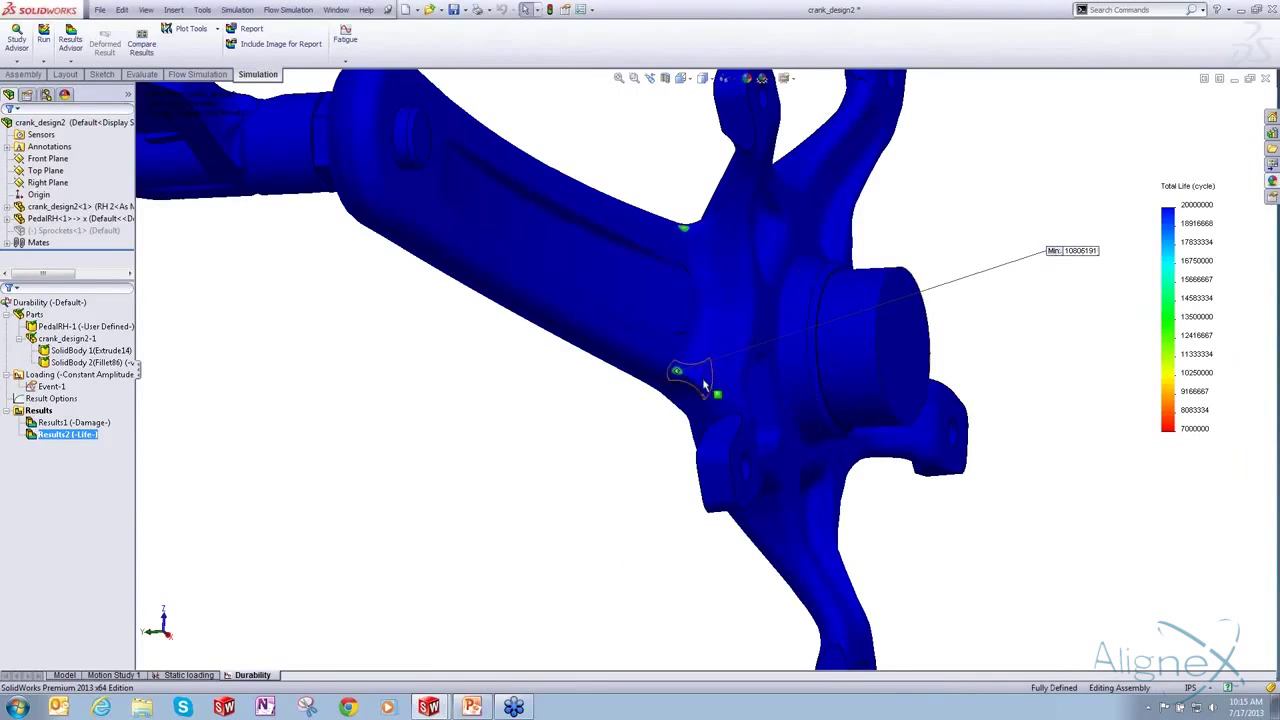
pyautogui.scroll(-1, 680, 373)
pyautogui.scroll(-1, 680, 373)
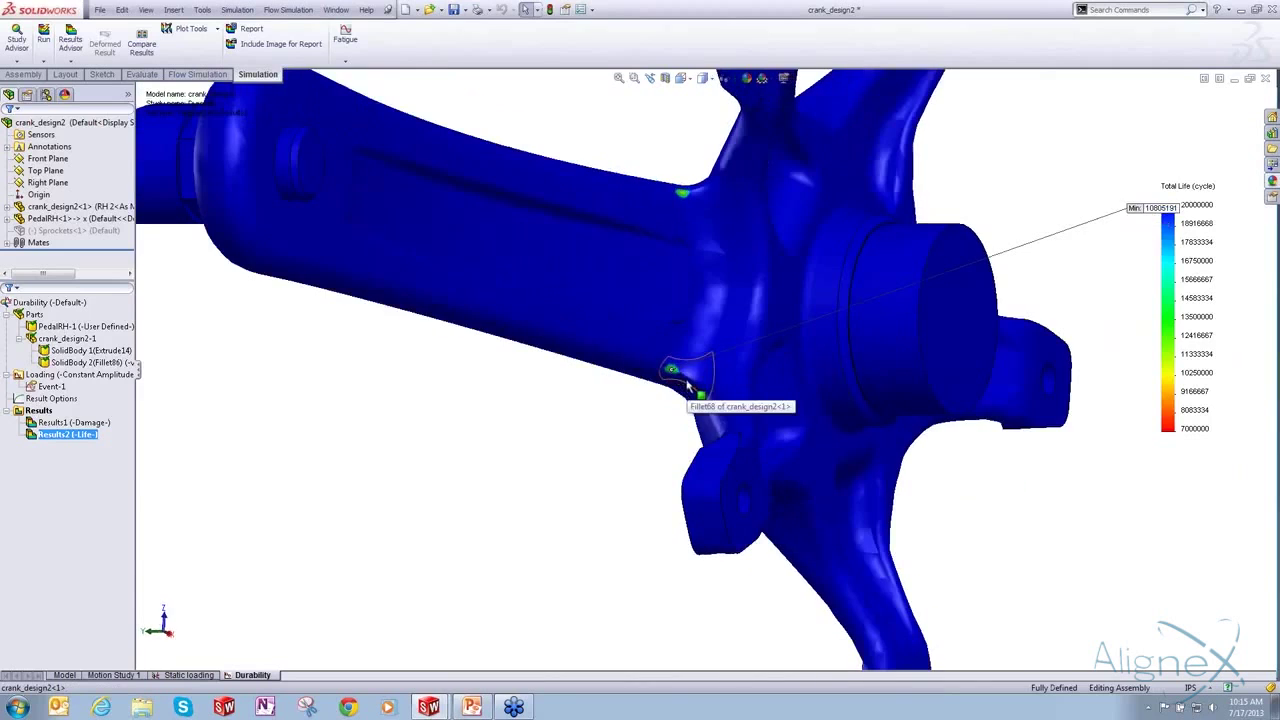